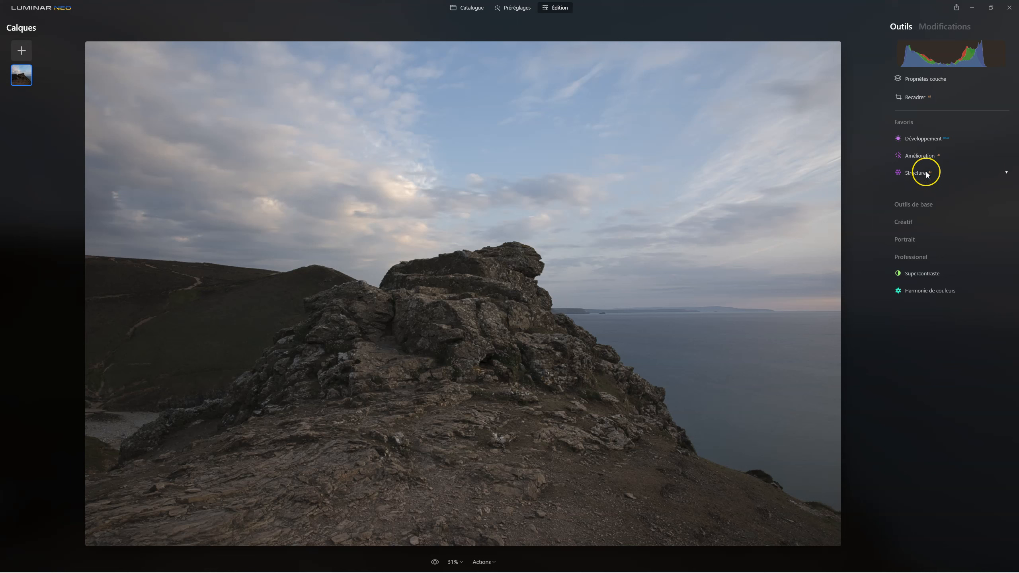
- Set the base photo's camera profile to Camera Flat in the Développement tool
{"action": "left_click", "coordinate": [922, 138]}
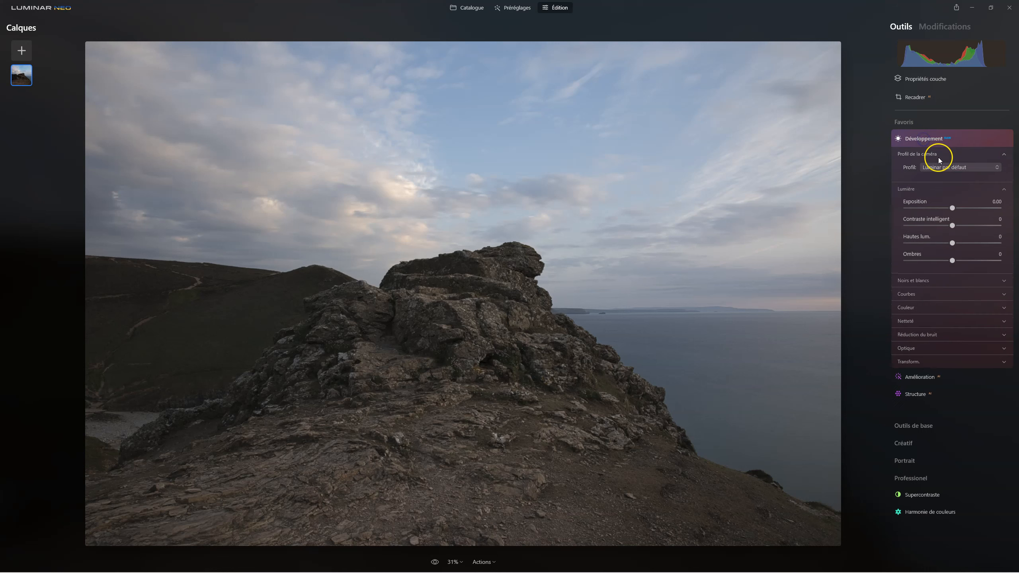
{"action": "left_click", "coordinate": [974, 167]}
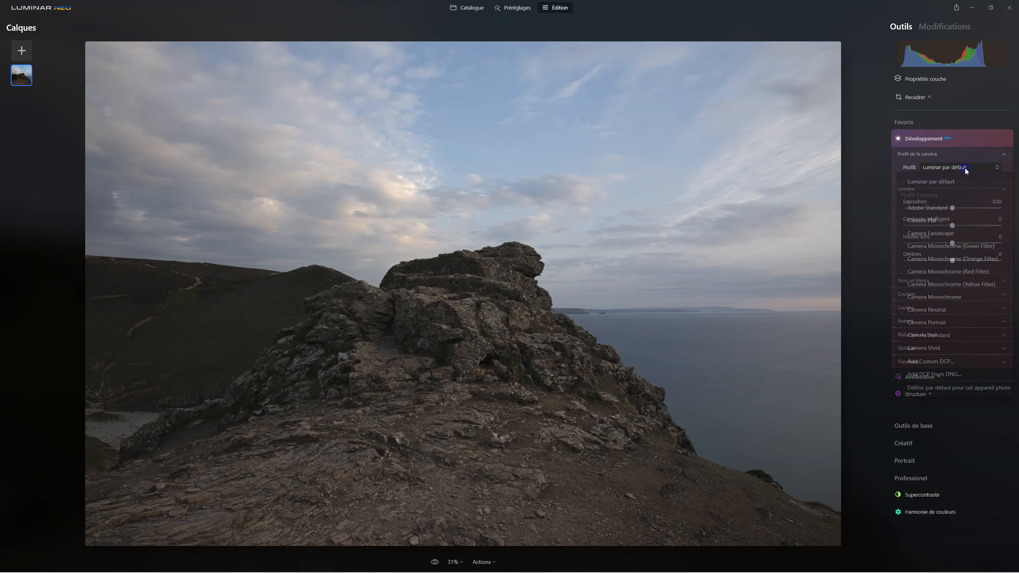
{"action": "left_click", "coordinate": [937, 221]}
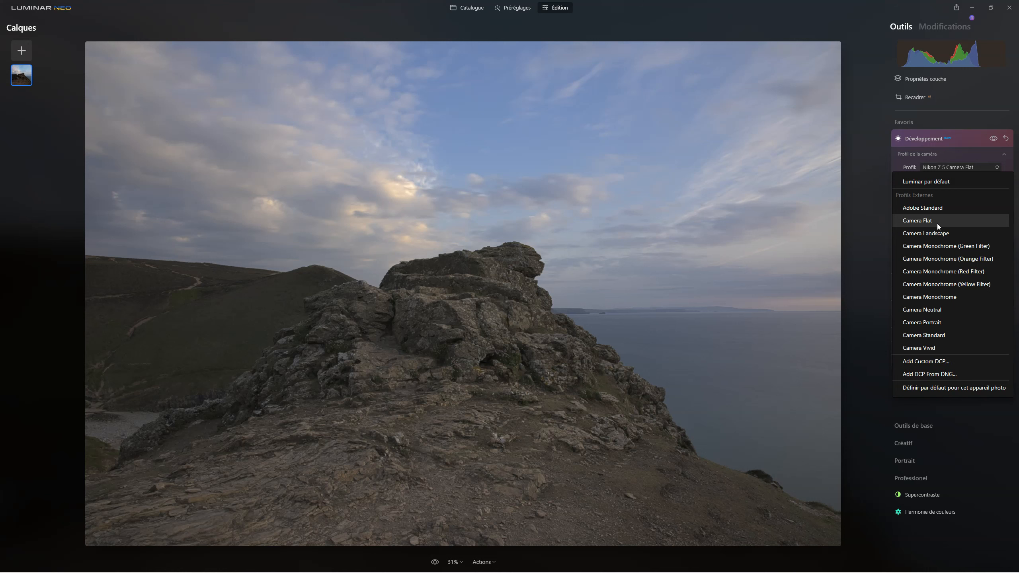
{"action": "left_click", "coordinate": [865, 229]}
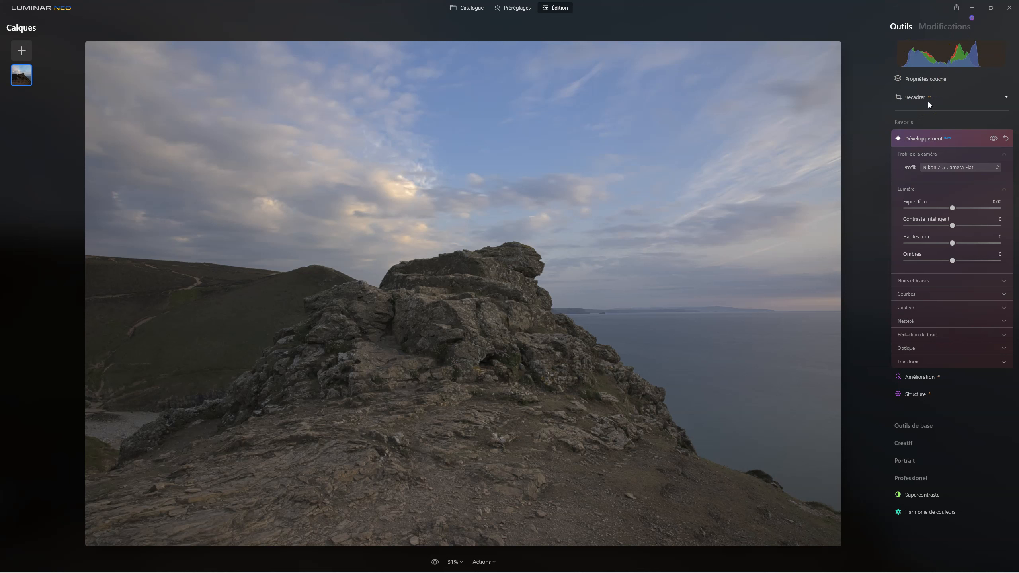
- Enable automatic distortion correction, chromatic aberration correction and Bichromie automatique in the base photo's Optique settings
{"action": "left_click", "coordinate": [907, 348]}
{"action": "left_click", "coordinate": [905, 376]}
{"action": "left_click", "coordinate": [905, 387]}
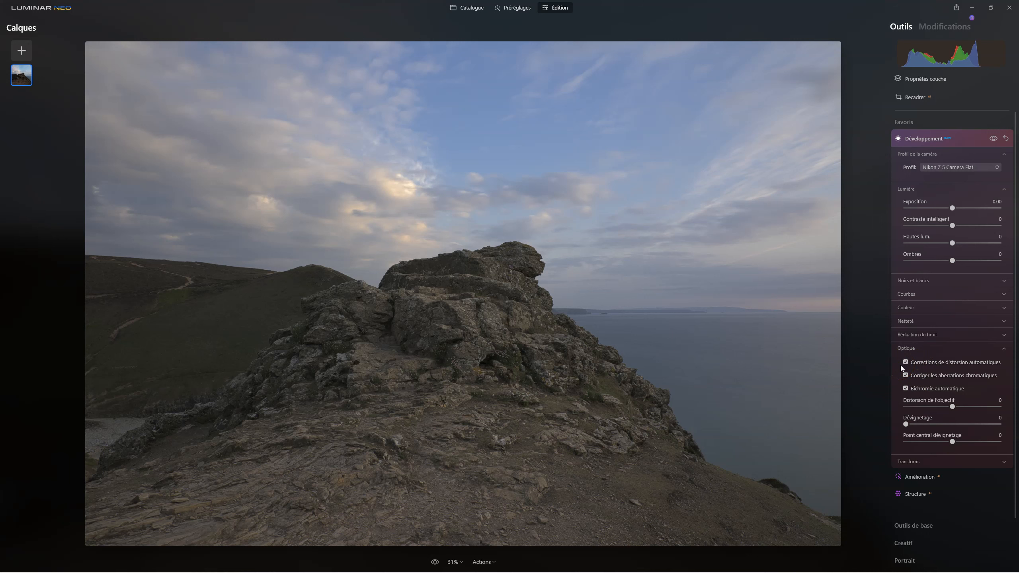
{"action": "left_click", "coordinate": [929, 138]}
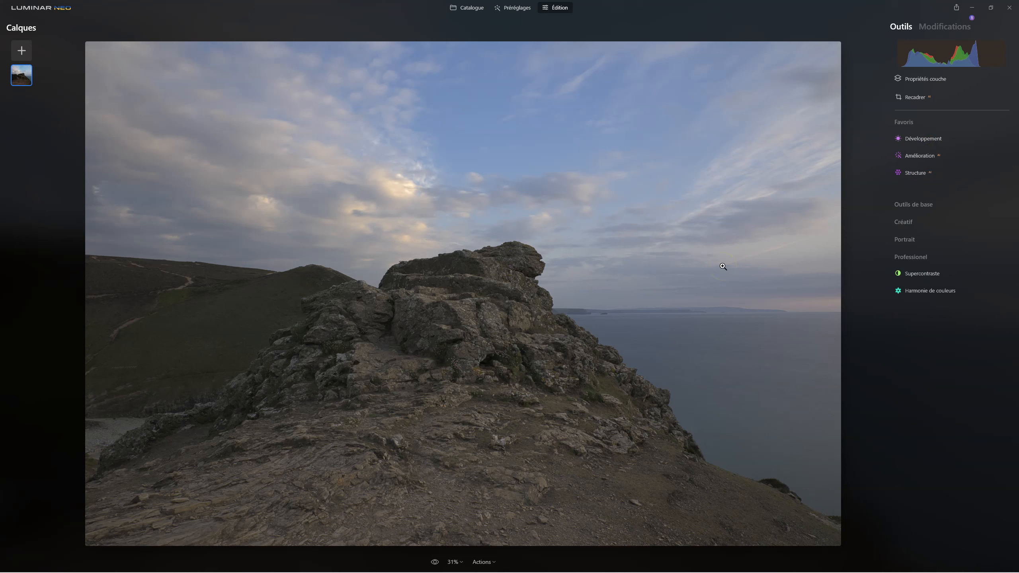
- Import the image _DSC1056 and add it as a new layer above the base photo
{"action": "left_click", "coordinate": [21, 50]}
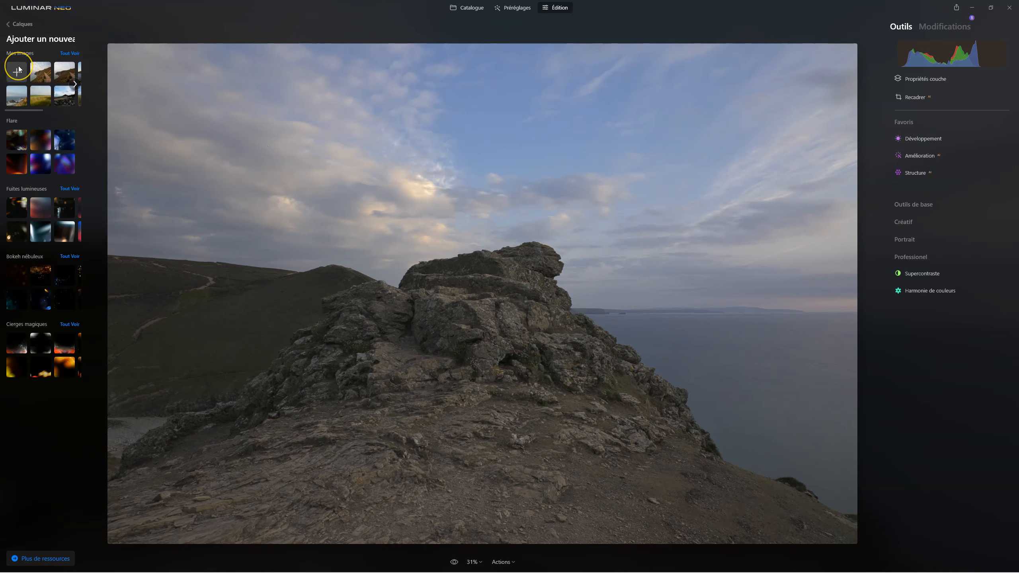
{"action": "left_click", "coordinate": [17, 73]}
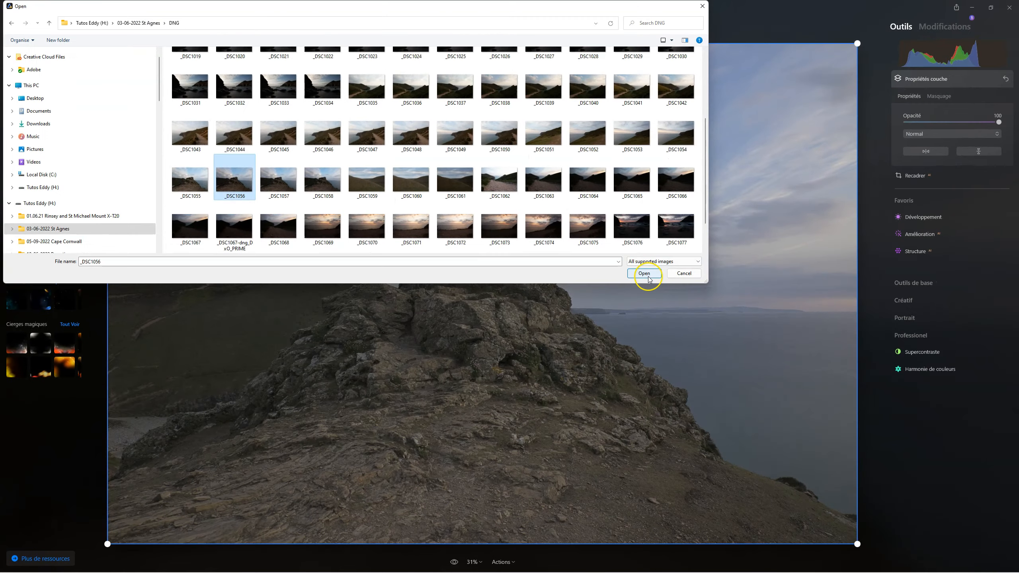
{"action": "left_click", "coordinate": [651, 263]}
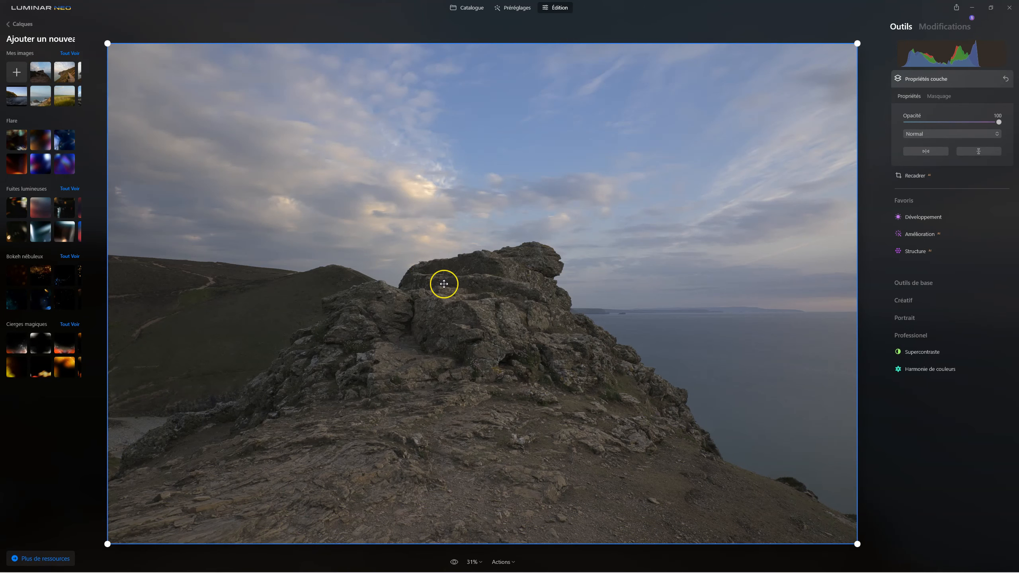
{"action": "left_click", "coordinate": [38, 72]}
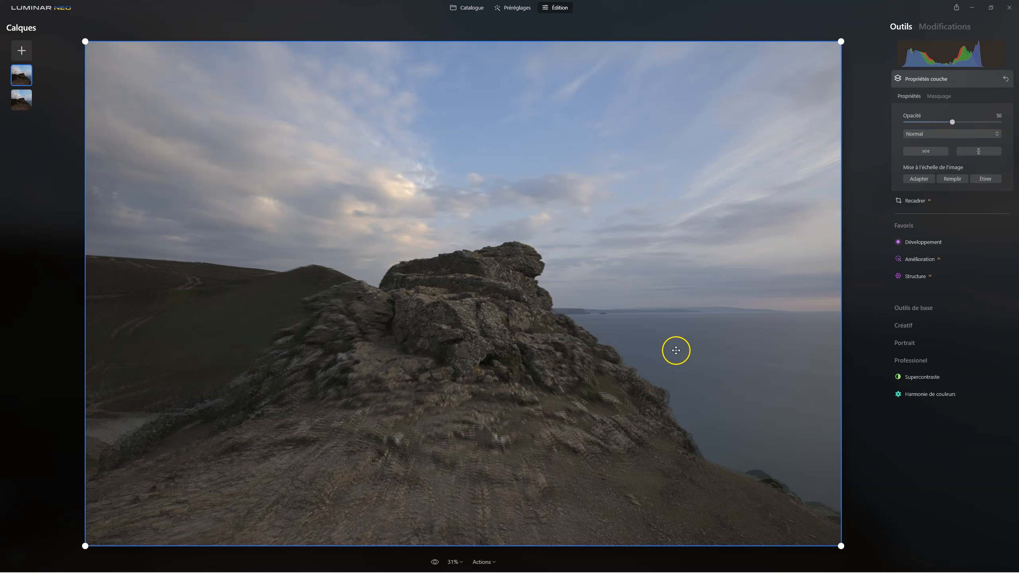
- Enable automatic distortion correction, chromatic aberration correction and Bichromie automatique in the new layer's Développement tool
{"action": "left_click", "coordinate": [922, 245]}
{"action": "left_click", "coordinate": [905, 362]}
{"action": "left_click", "coordinate": [906, 375]}
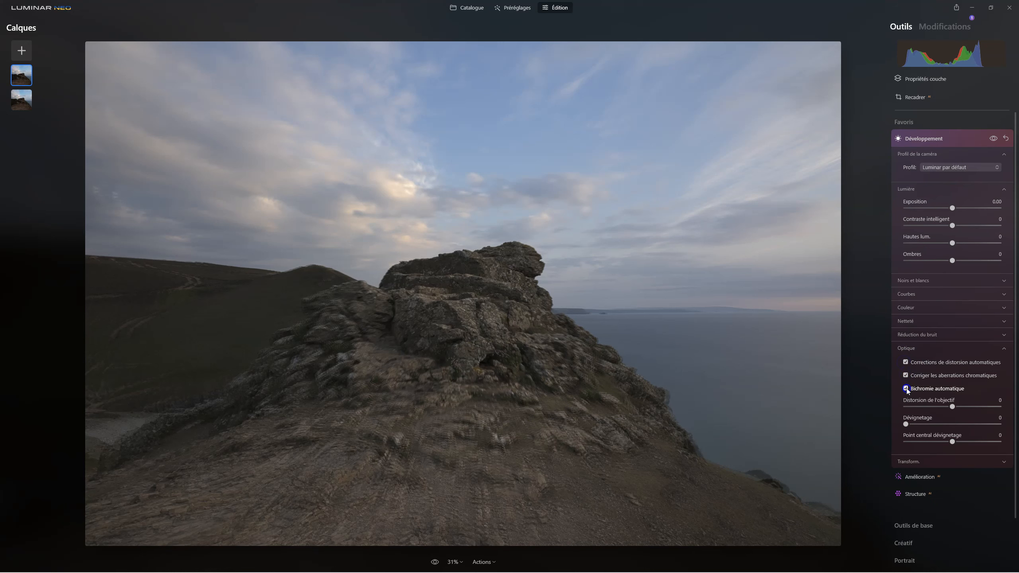
{"action": "left_click", "coordinate": [818, 305]}
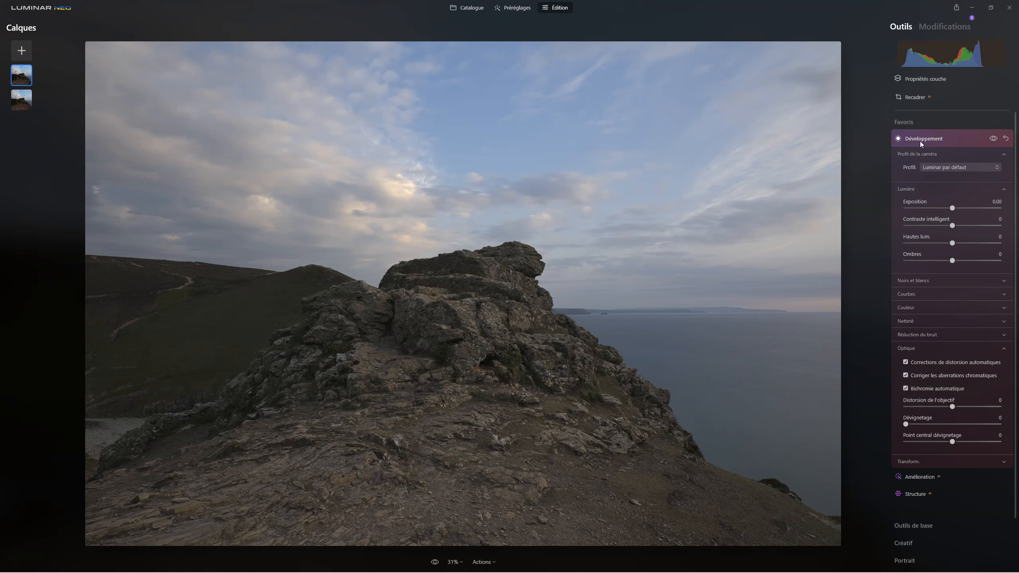
- Set the top layer's opacity to 100 and its camera profile to Camera Flat
{"action": "left_click", "coordinate": [918, 78]}
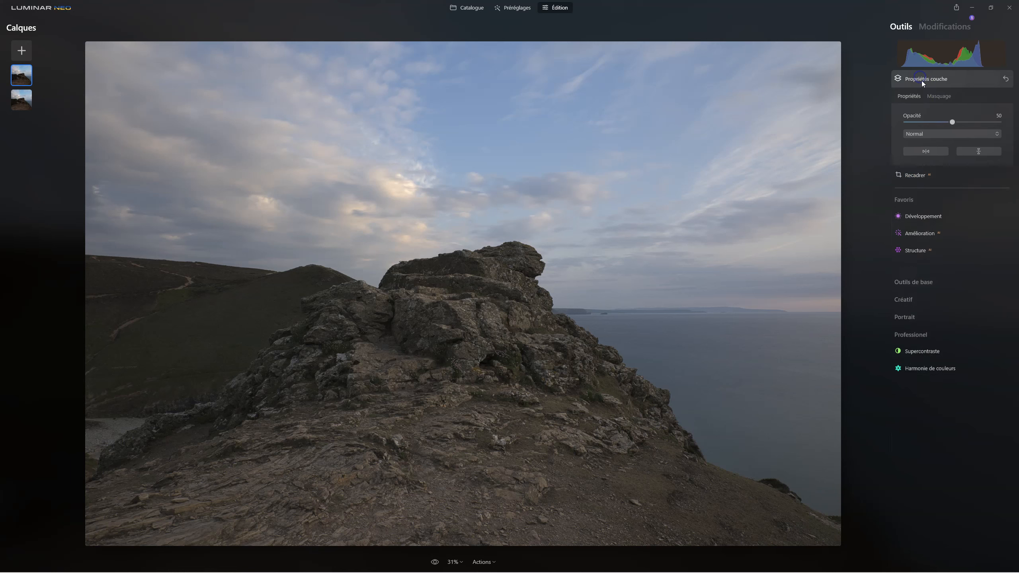
{"action": "left_click_drag", "start_coordinate": [951, 123], "coordinate": [1016, 123]}
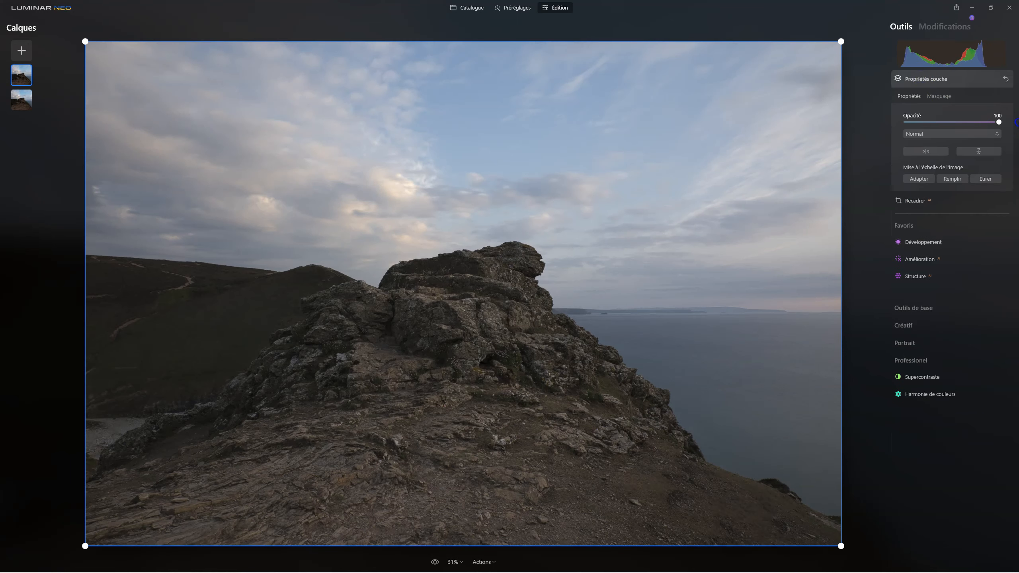
{"action": "left_click", "coordinate": [943, 27]}
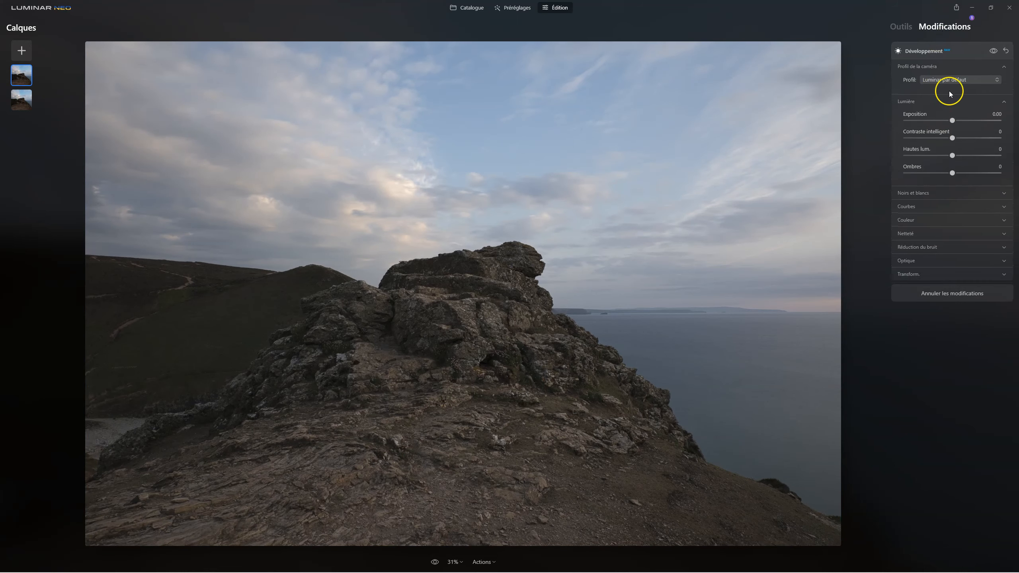
{"action": "left_click", "coordinate": [948, 81]}
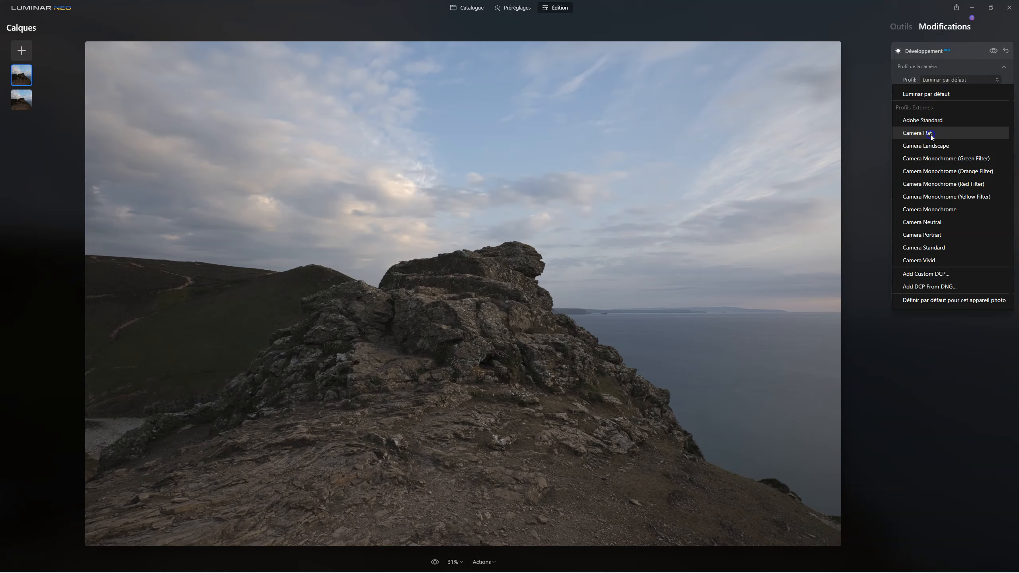
{"action": "left_click", "coordinate": [926, 134]}
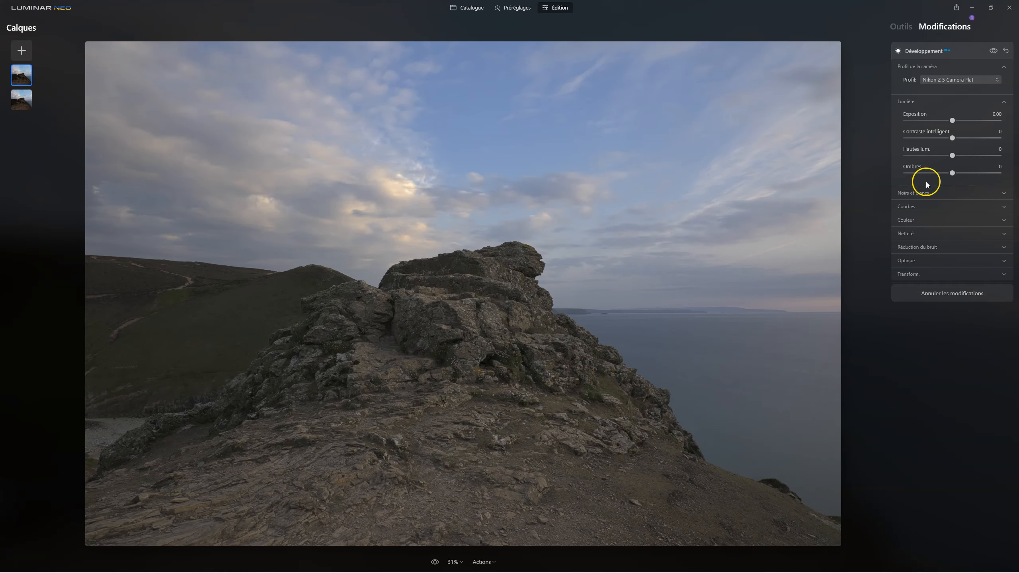
- Check the top layer's opacity setting at 100 in the layer properties
{"action": "left_click", "coordinate": [906, 27]}
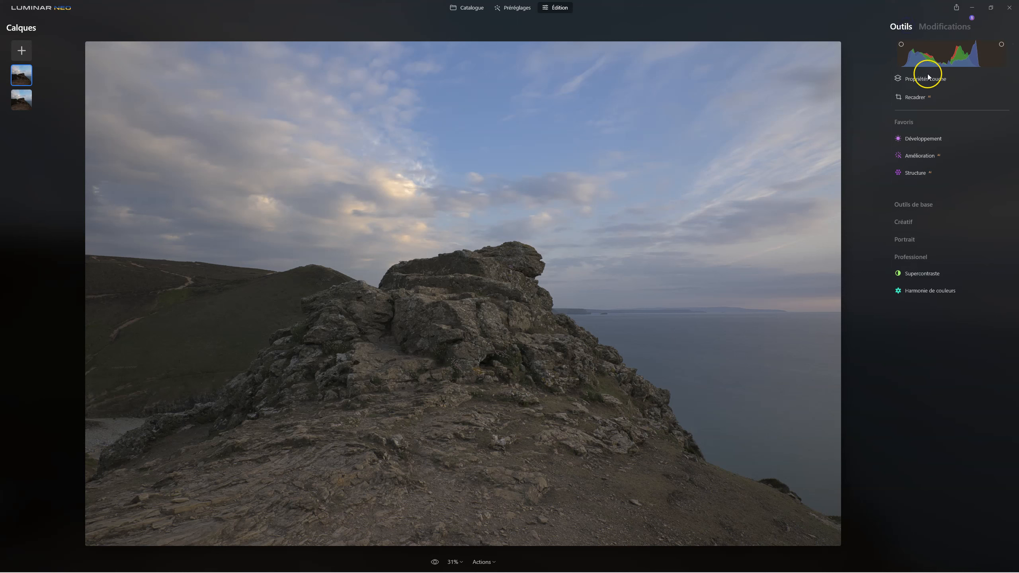
{"action": "left_click", "coordinate": [921, 80]}
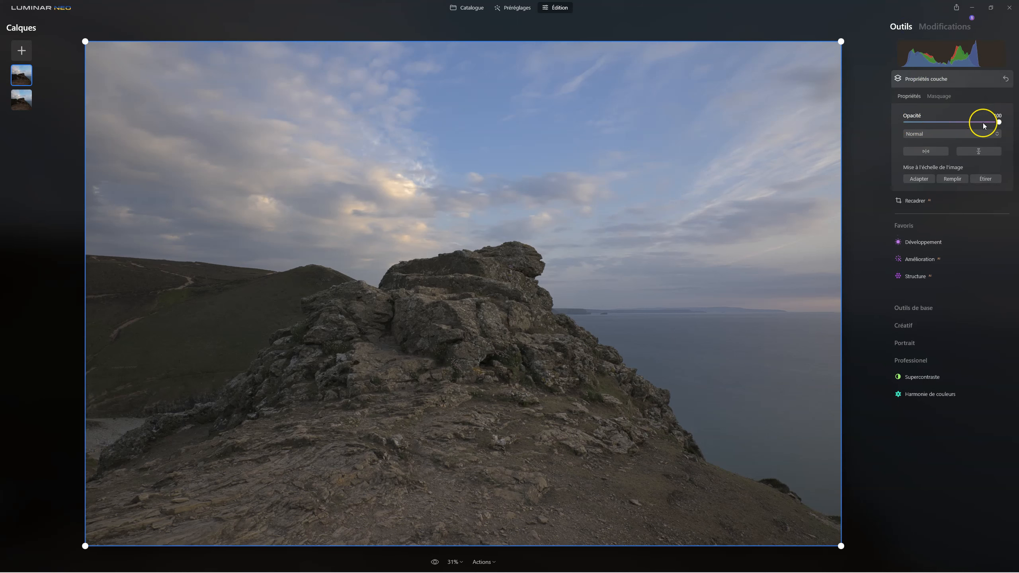
{"action": "left_click_drag", "start_coordinate": [1017, 123], "coordinate": [1018, 123]}
{"action": "left_click", "coordinate": [915, 80]}
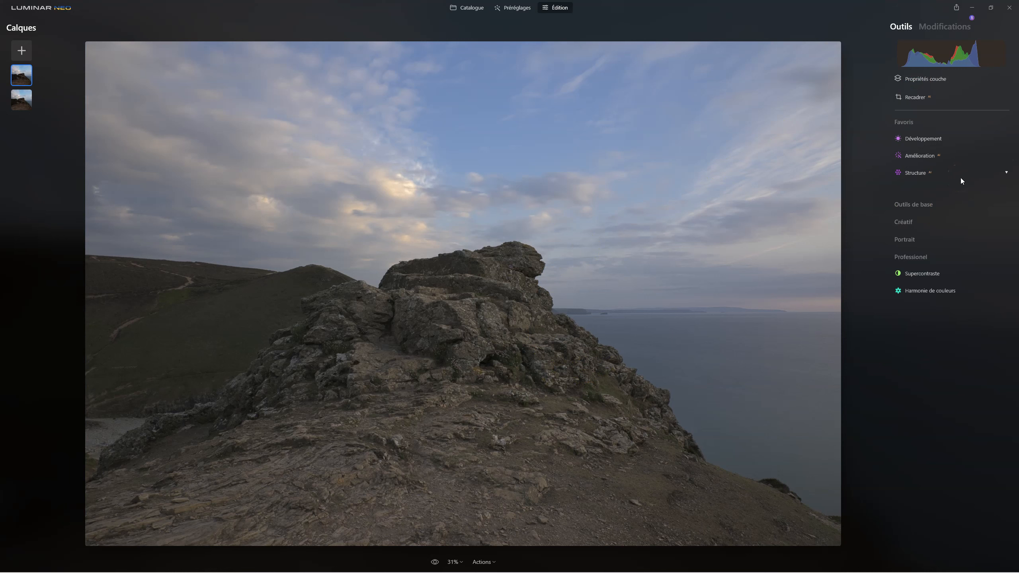
- Compare the top layer's fresh Développement adjustments with the camera profile and Optique settings stored in its already applied RAW development
{"action": "left_click", "coordinate": [925, 140]}
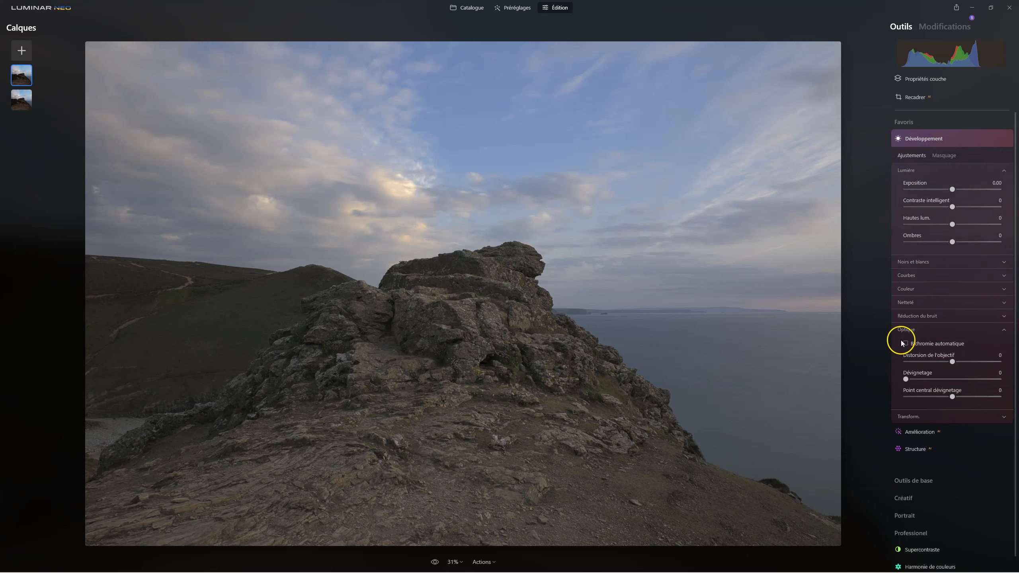
{"action": "left_click", "coordinate": [951, 27]}
{"action": "left_click", "coordinate": [932, 48]}
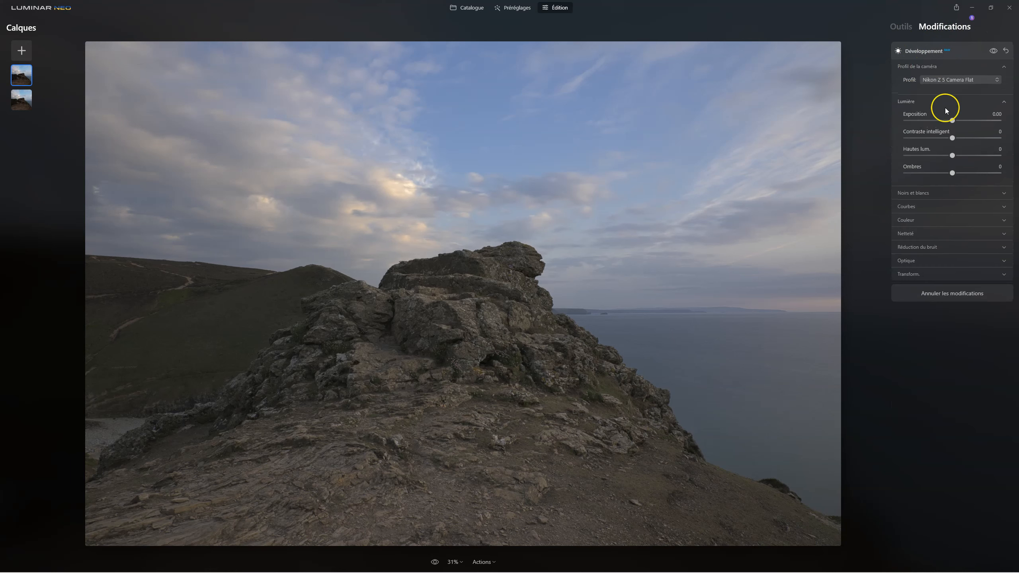
{"action": "left_click", "coordinate": [911, 260]}
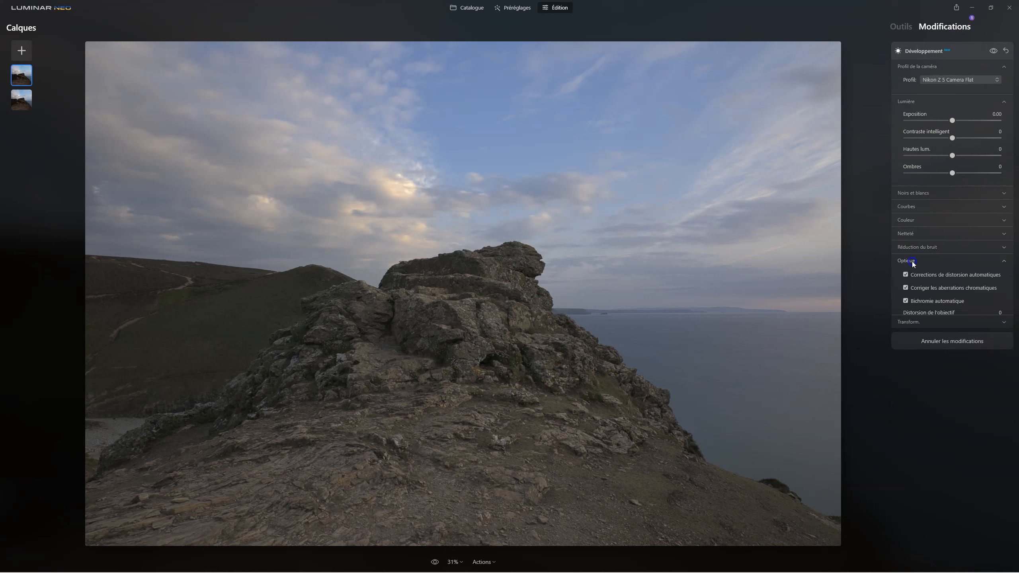
{"action": "left_click", "coordinate": [894, 22]}
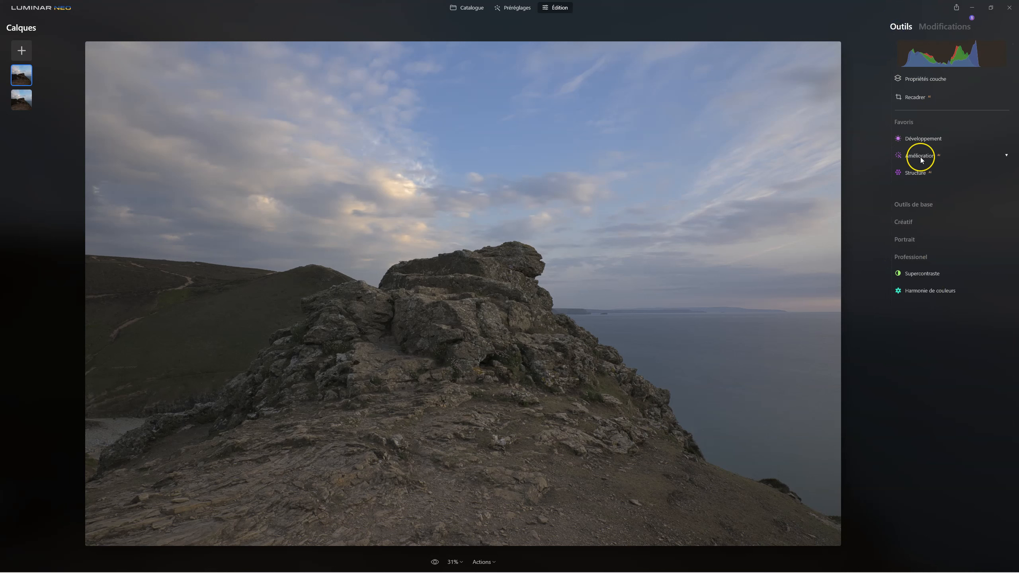
{"action": "left_click", "coordinate": [918, 138]}
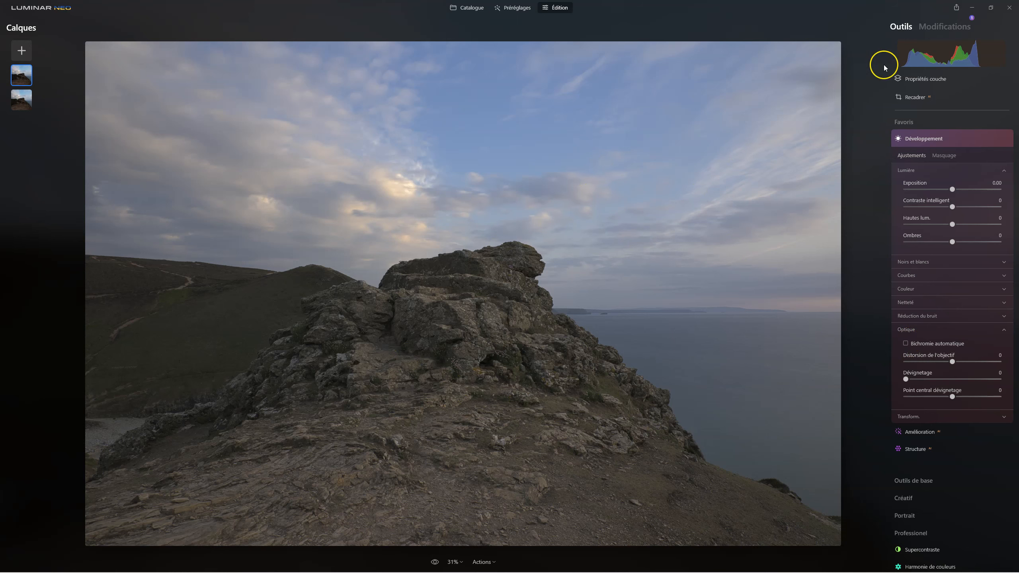
{"action": "left_click", "coordinate": [945, 26]}
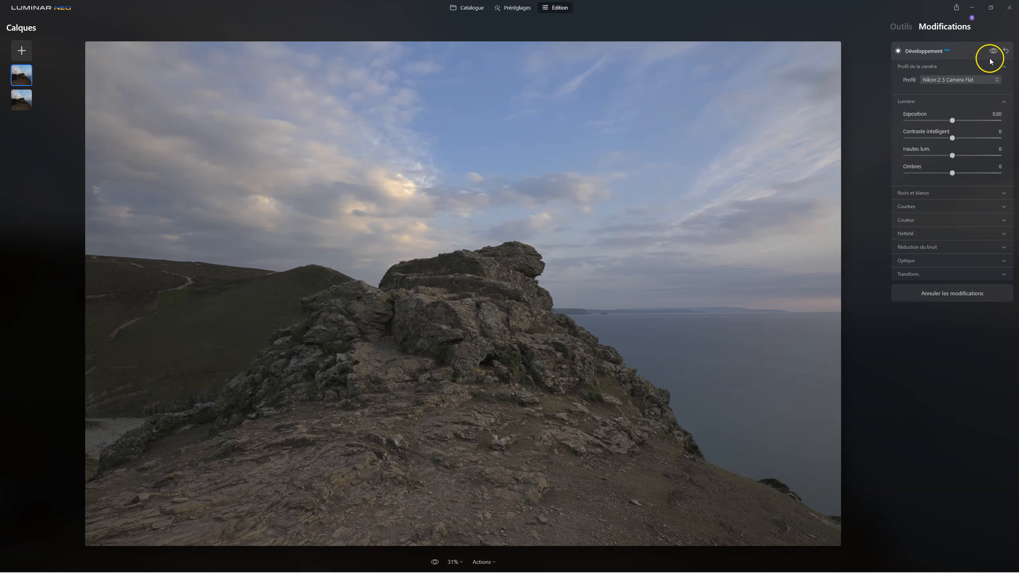
{"action": "left_click", "coordinate": [907, 260]}
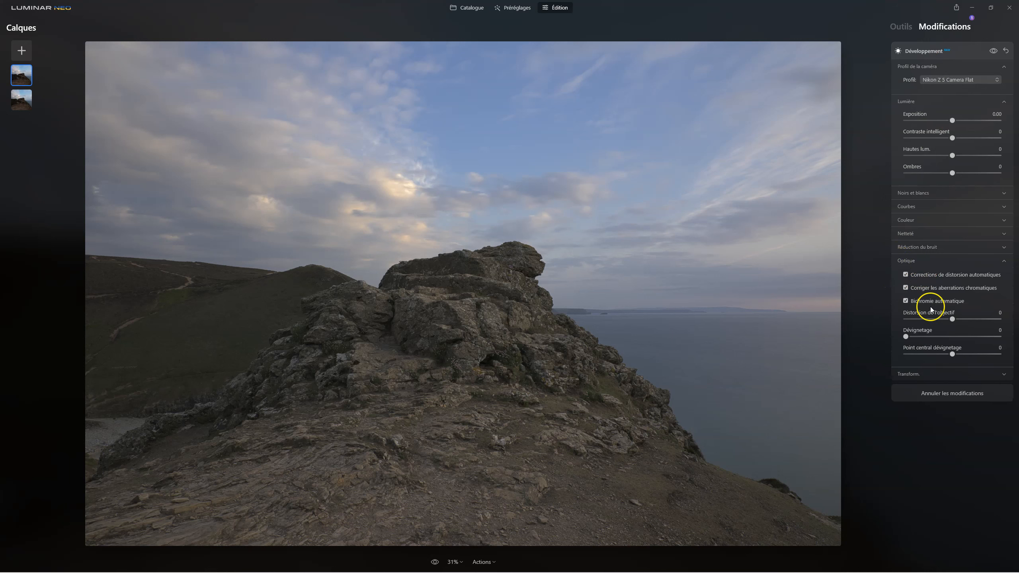
{"action": "left_click", "coordinate": [899, 28]}
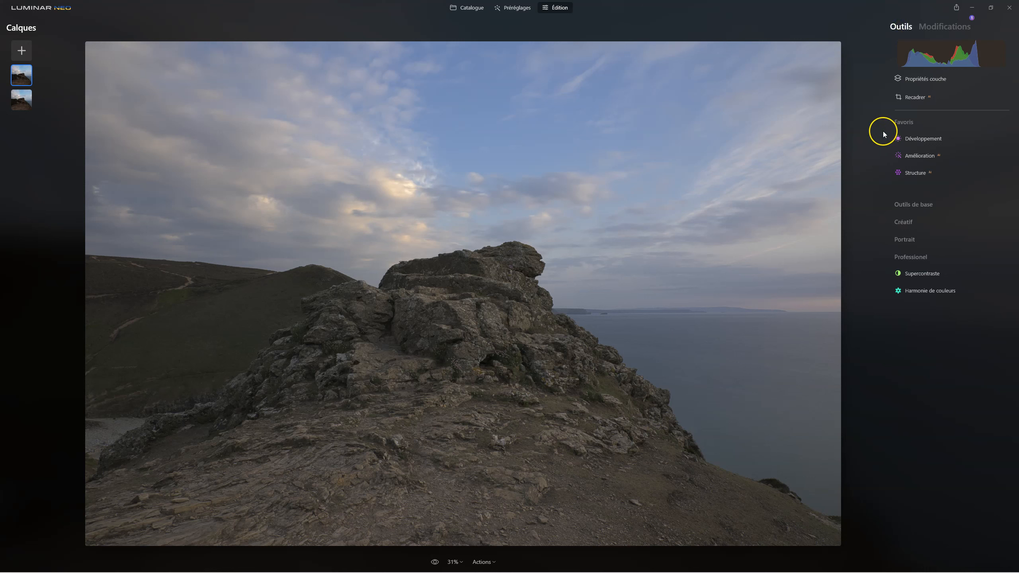
- Set the top layer's Ombres to 53 and Hautes lumières to -61 in a new Développement adjustment
{"action": "left_click", "coordinate": [915, 138]}
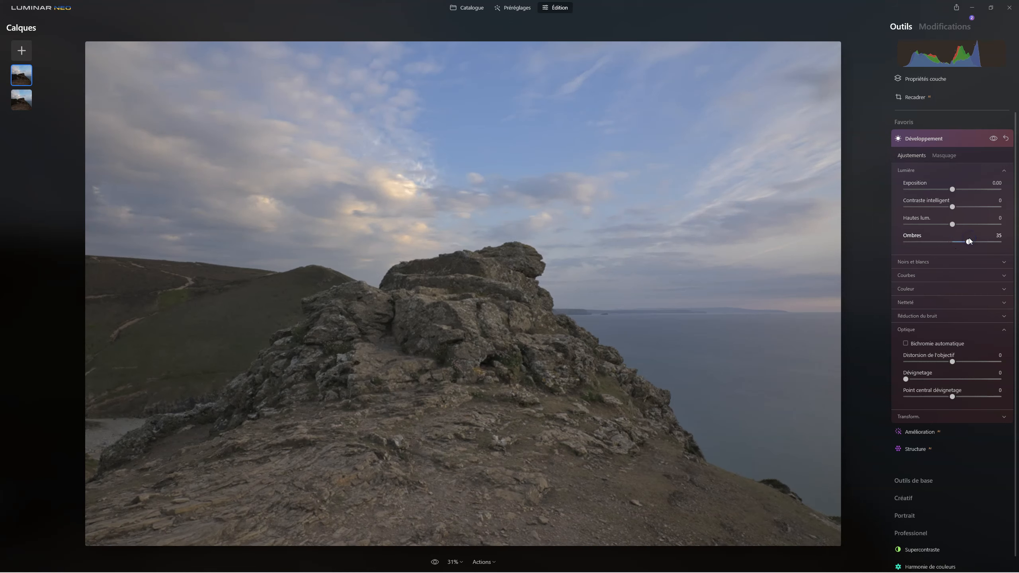
{"action": "left_click_drag", "start_coordinate": [968, 241], "coordinate": [927, 225]}
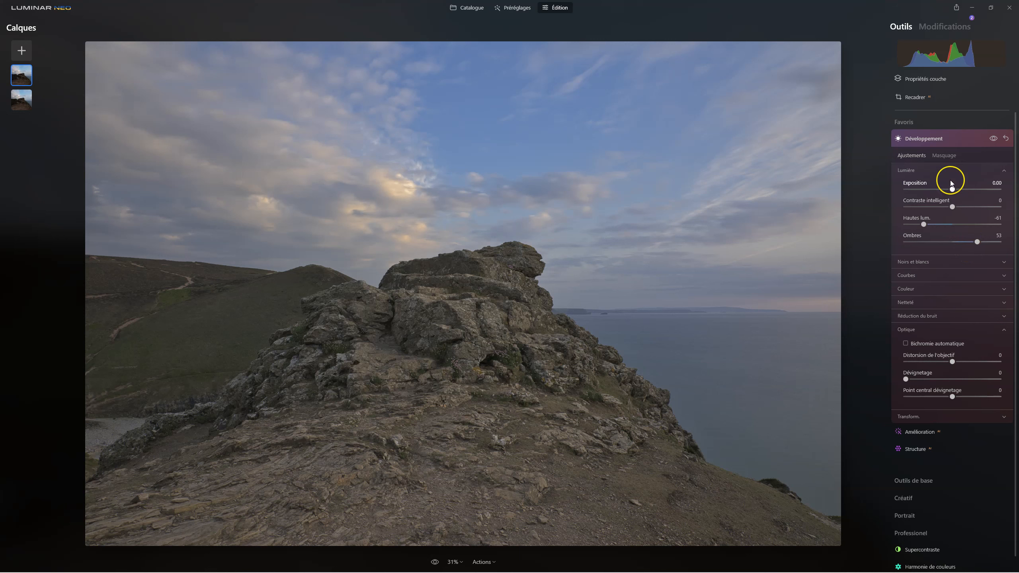
{"action": "left_click", "coordinate": [928, 139]}
- Compare the two layers by lowering the top layer's opacity to 0 and restoring it to 100
{"action": "left_click", "coordinate": [937, 82]}
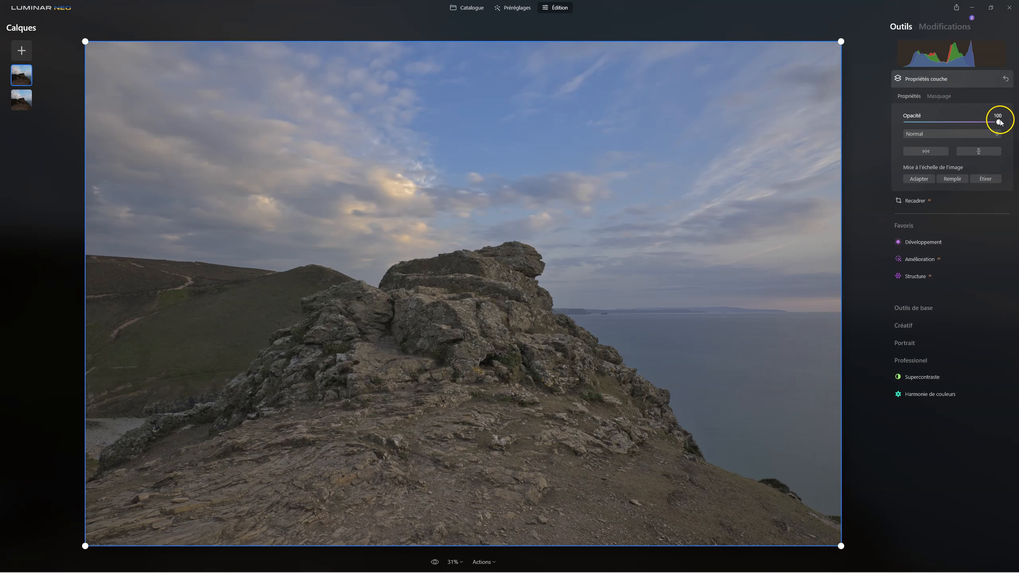
{"action": "left_click_drag", "start_coordinate": [999, 124], "coordinate": [800, 124]}
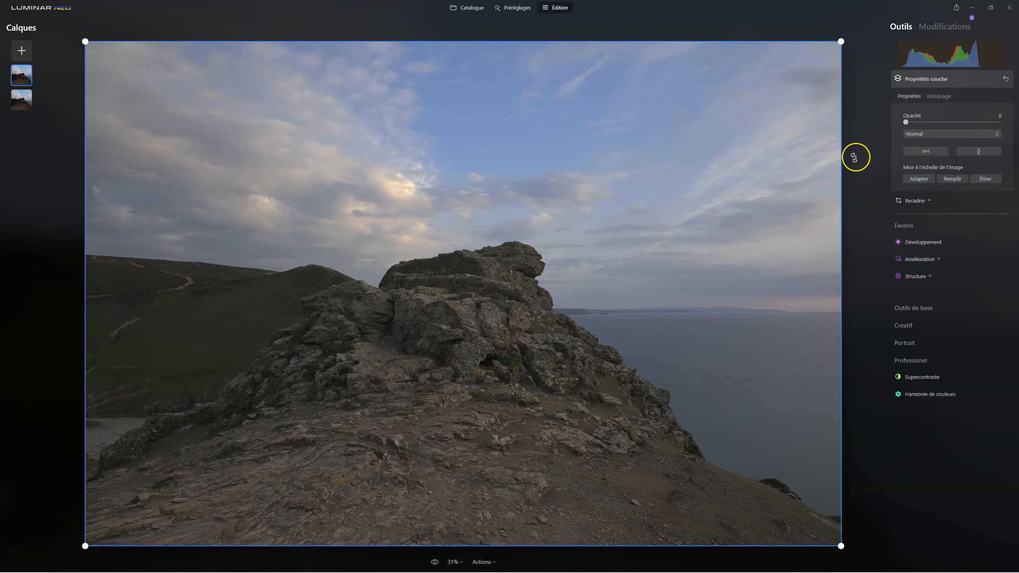
{"action": "left_click_drag", "start_coordinate": [920, 124], "coordinate": [999, 124]}
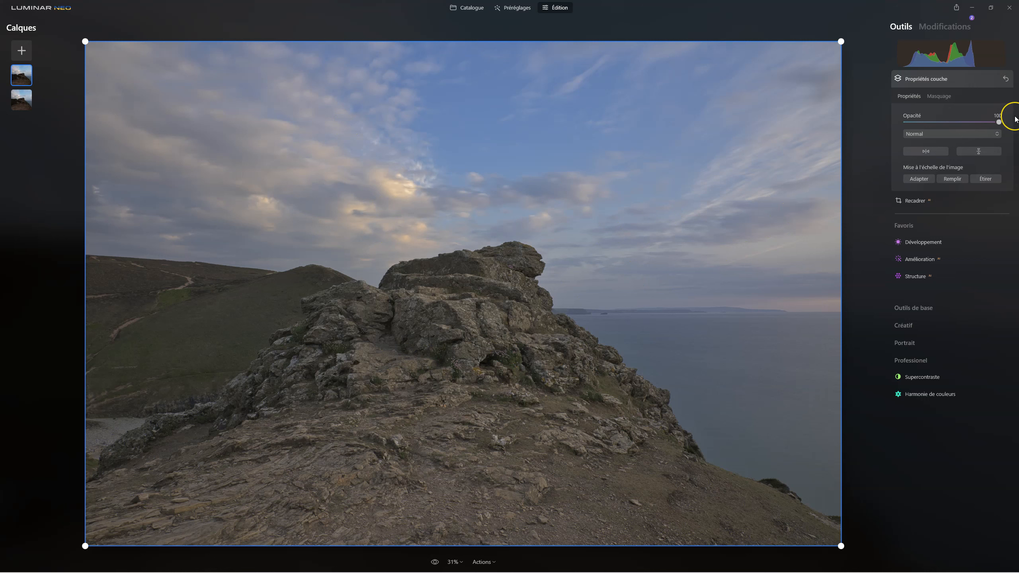
- Review the list of edits applied to the top layer and reopen its layer properties
{"action": "left_click", "coordinate": [944, 26]}
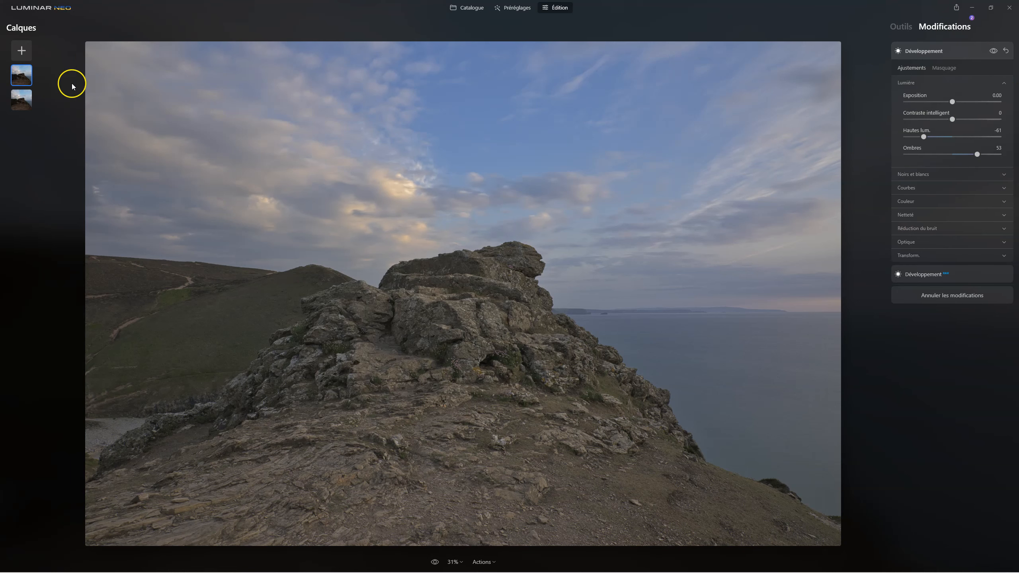
{"action": "left_click", "coordinate": [895, 28]}
{"action": "left_click", "coordinate": [922, 79]}
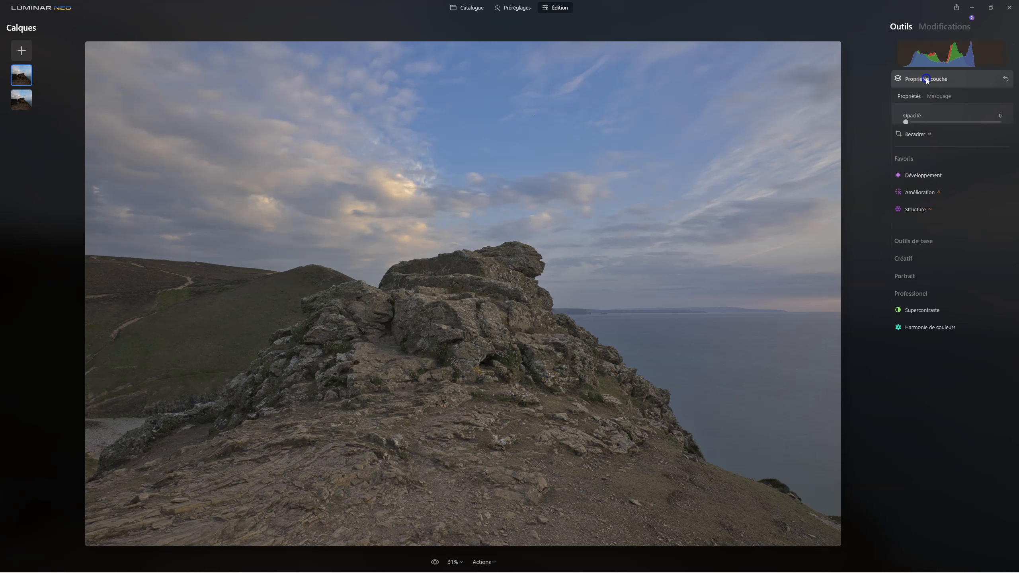
- Return the top layer's opacity to 100 and set its Amélioration Accent to 67
{"action": "left_click_drag", "start_coordinate": [999, 122], "coordinate": [935, 122]}
{"action": "double_click", "coordinate": [935, 122]}
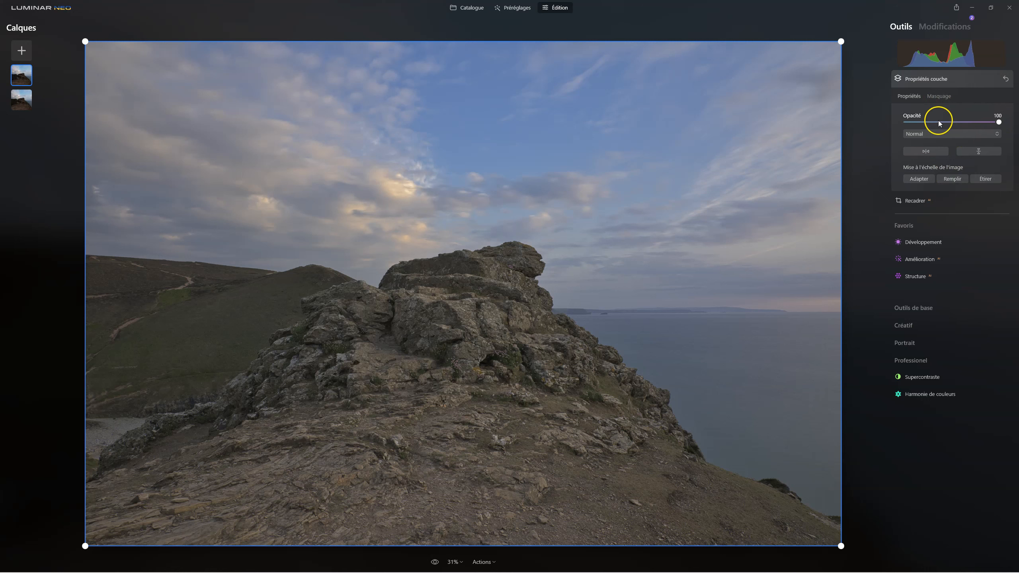
{"action": "left_click", "coordinate": [931, 261]}
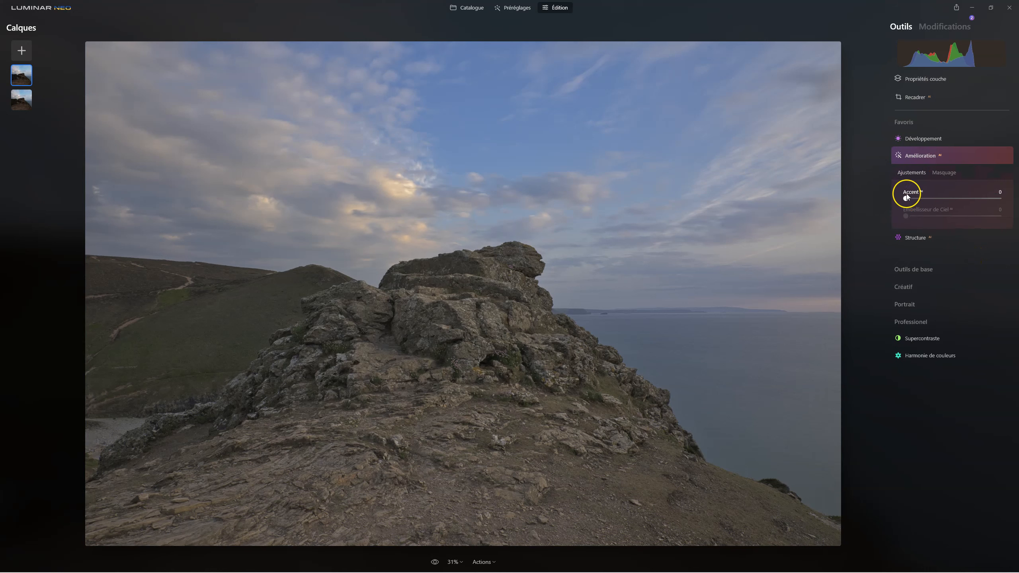
{"action": "left_click_drag", "start_coordinate": [957, 200], "coordinate": [968, 199]}
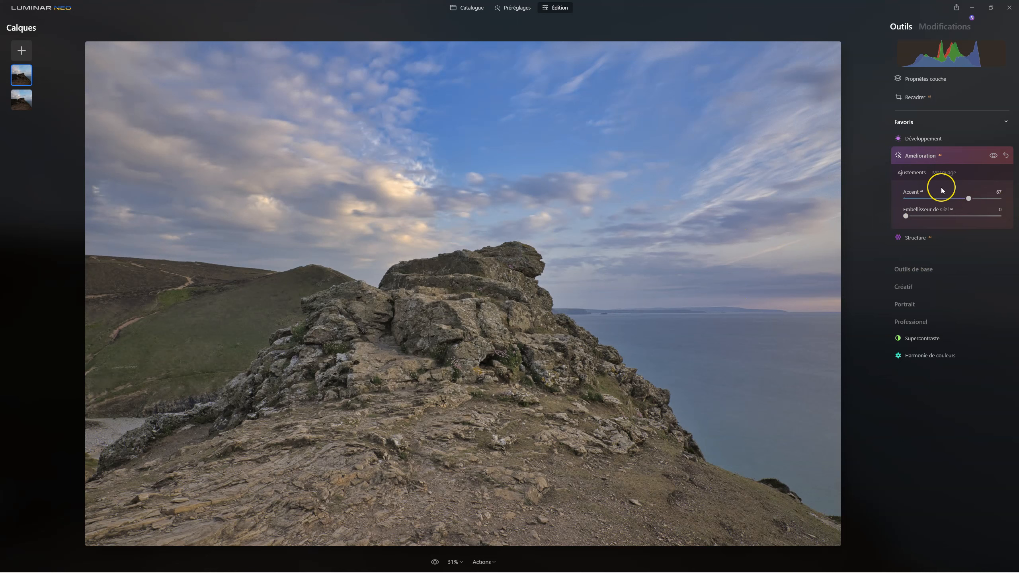
- Lower the top layer's opacity to 50 and raise the Accent of its existing Amélioration edit to 100
{"action": "left_click", "coordinate": [926, 78]}
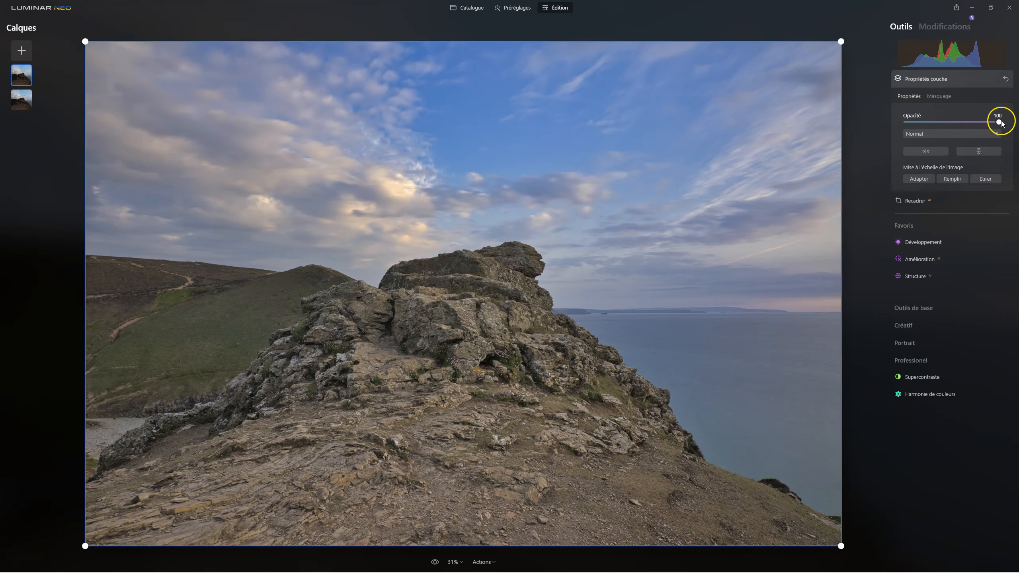
{"action": "left_click_drag", "start_coordinate": [999, 122], "coordinate": [933, 126]}
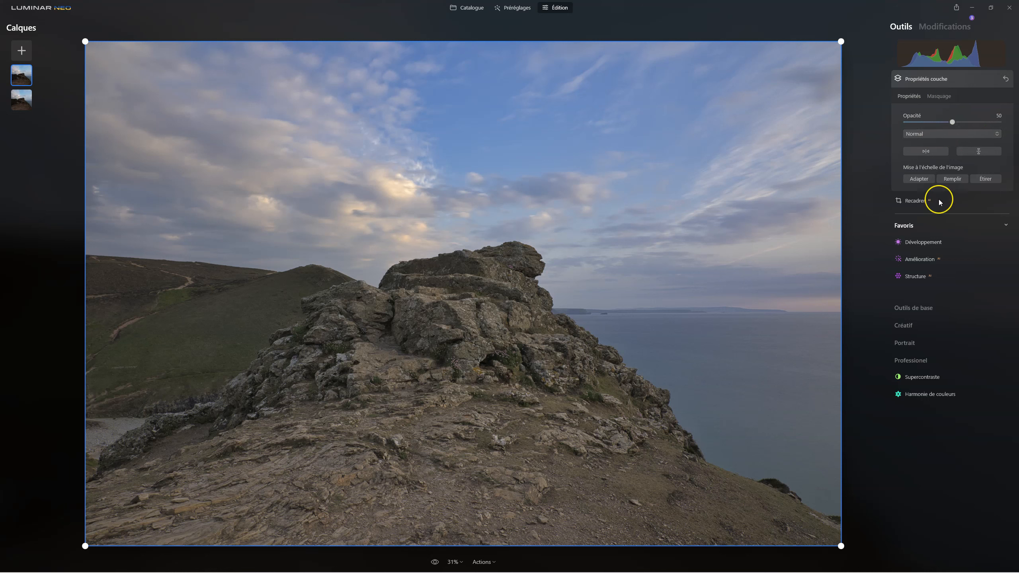
{"action": "left_click", "coordinate": [946, 26]}
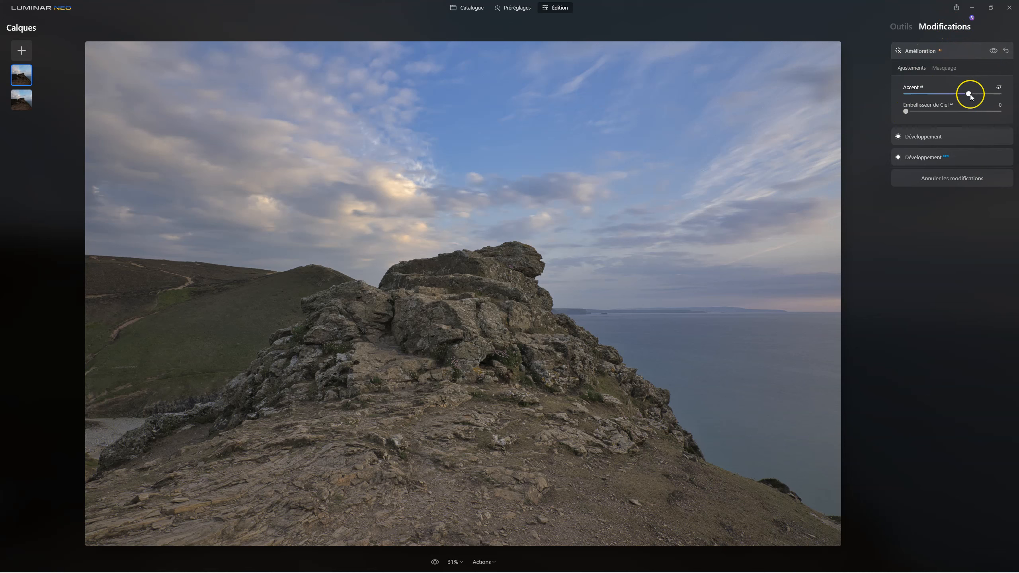
{"action": "left_click_drag", "start_coordinate": [968, 94], "coordinate": [1016, 93]}
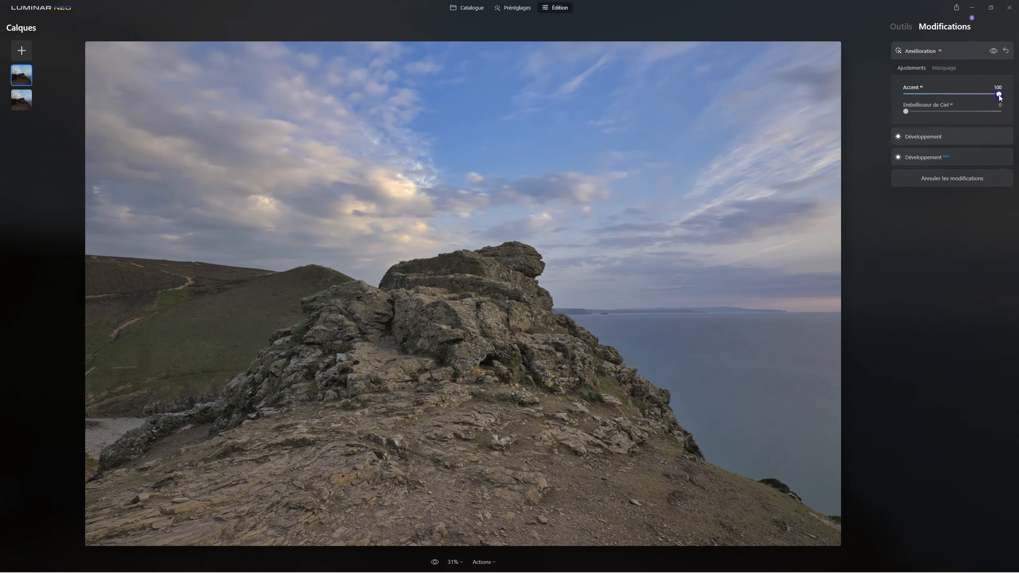
{"action": "mouse_move", "coordinate": [999, 93]}
{"action": "left_mouse_down"}
{"action": "mouse_move", "coordinate": [937, 95]}
{"action": "mouse_move", "coordinate": [999, 94]}
{"action": "left_mouse_up"}
- Check the top layer's blend at full opacity and set its opacity to 57
{"action": "left_click", "coordinate": [907, 28]}
{"action": "left_click", "coordinate": [921, 80]}
{"action": "mouse_move", "coordinate": [957, 120]}
{"action": "left_mouse_down"}
{"action": "mouse_move", "coordinate": [927, 118]}
{"action": "mouse_move", "coordinate": [953, 120]}
{"action": "left_mouse_up"}
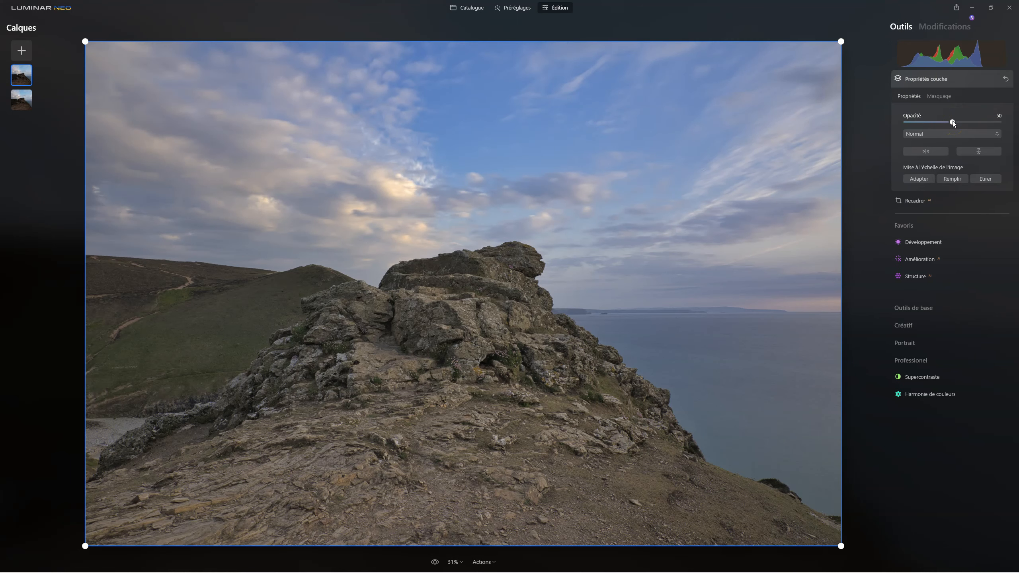
{"action": "left_click_drag", "start_coordinate": [975, 122], "coordinate": [1016, 117]}
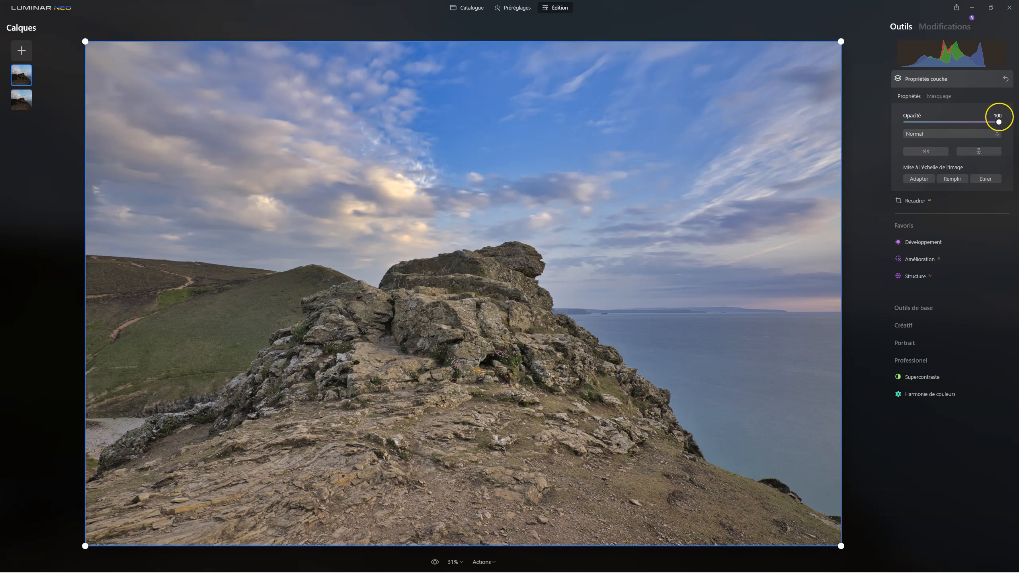
{"action": "left_click_drag", "start_coordinate": [999, 123], "coordinate": [958, 123]}
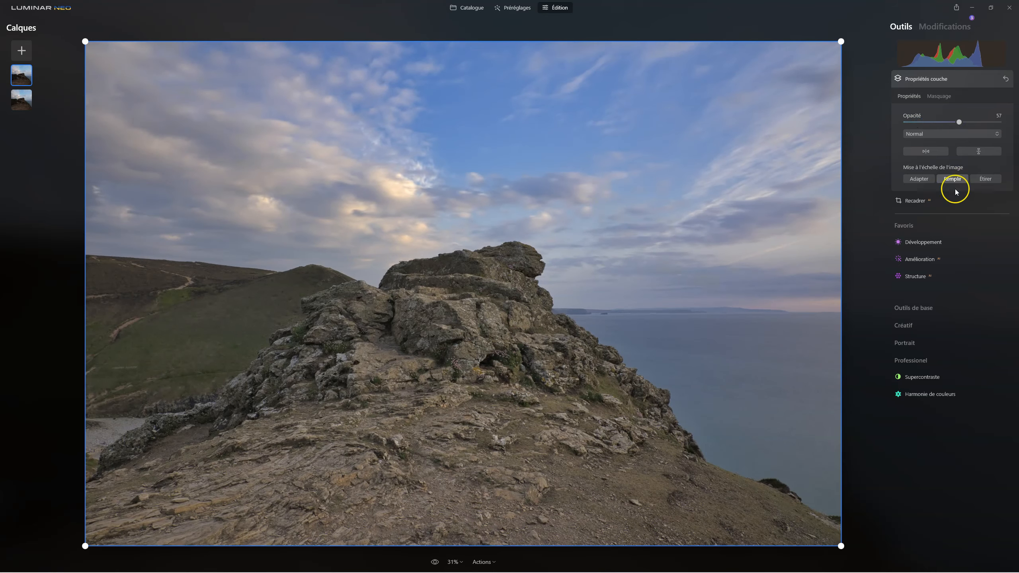
- Apply Structure with Quantité 51 to the top layer and limit it to Montagnes with an AI mask
{"action": "left_click", "coordinate": [915, 276]}
{"action": "left_click_drag", "start_coordinate": [938, 216], "coordinate": [976, 215]}
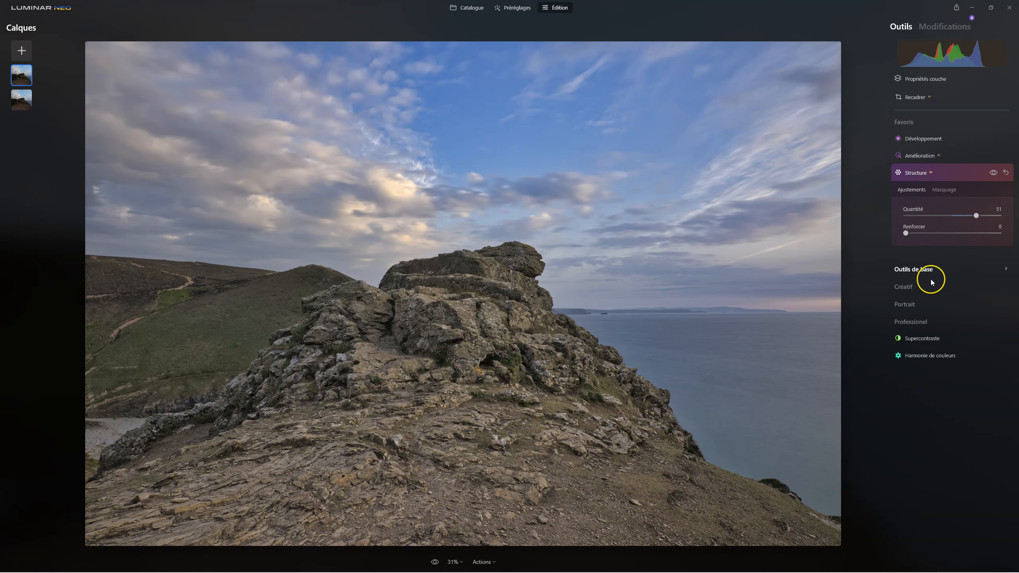
{"action": "left_click", "coordinate": [944, 190]}
{"action": "left_click", "coordinate": [926, 241]}
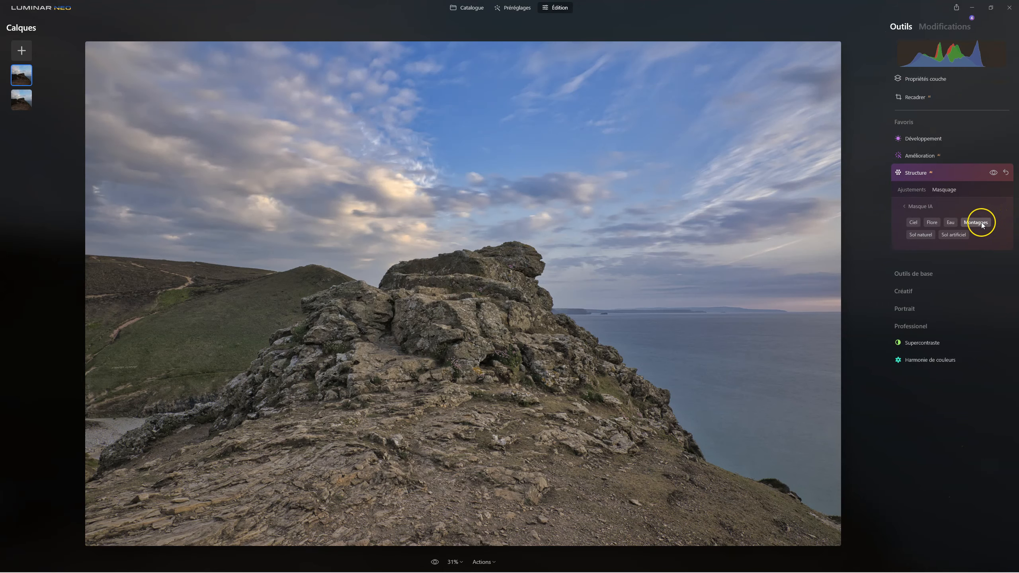
{"action": "left_click", "coordinate": [981, 224]}
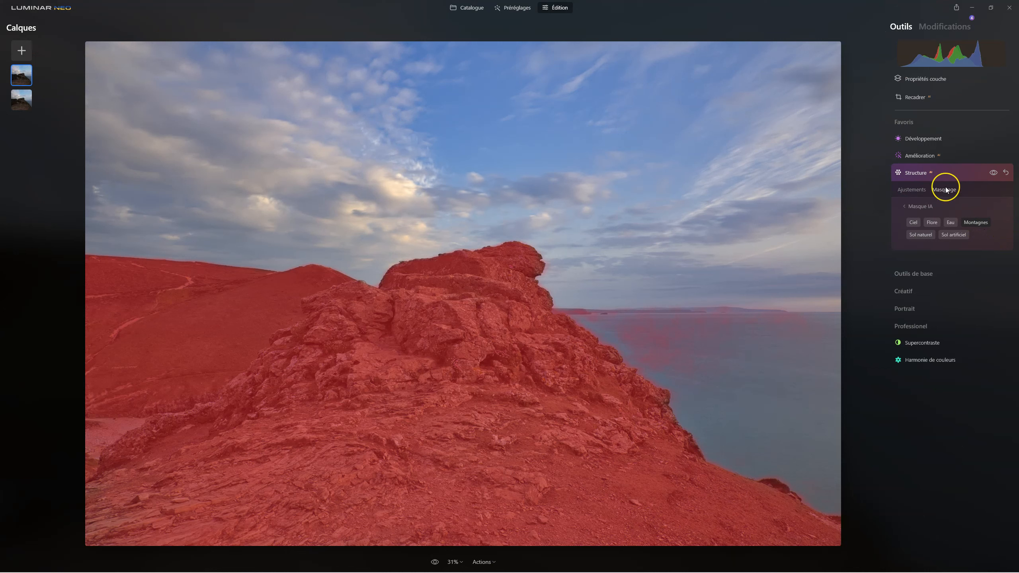
{"action": "left_click", "coordinate": [921, 206]}
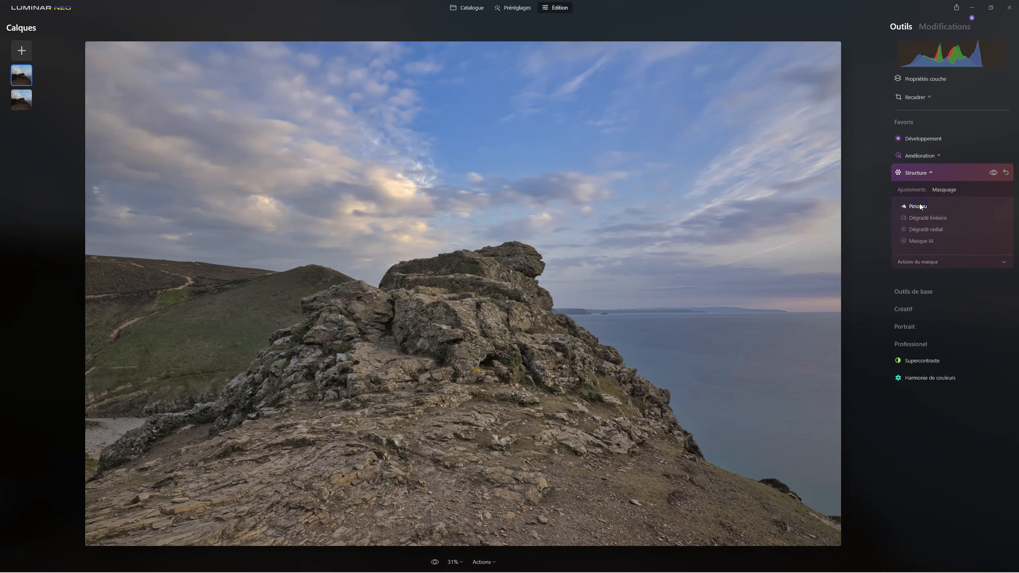
- Display the Structure mask and erase its spill over the sea with a brush of Taille 100
{"action": "left_click", "coordinate": [922, 261]}
{"action": "left_click", "coordinate": [988, 286]}
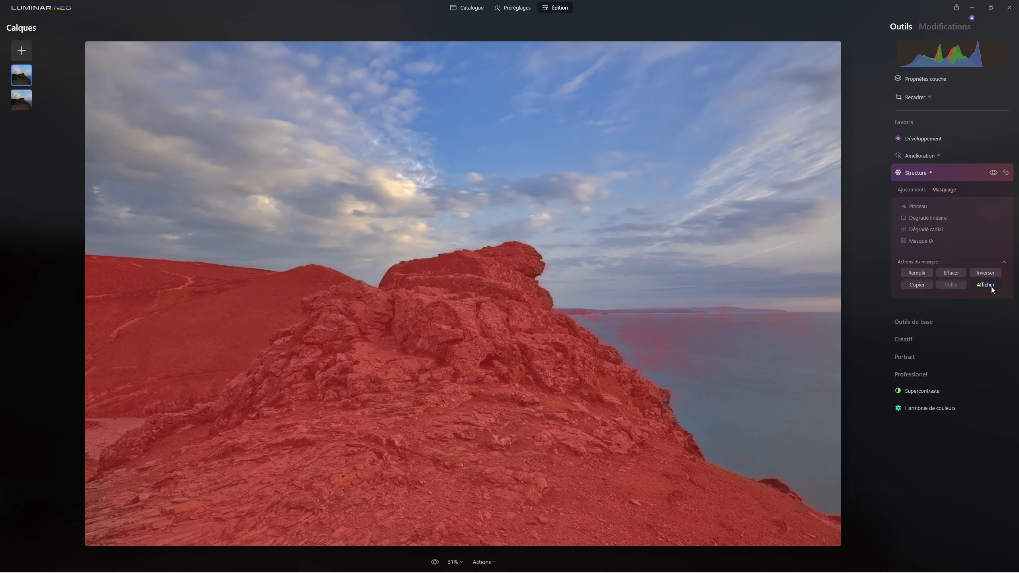
{"action": "left_click", "coordinate": [916, 206]}
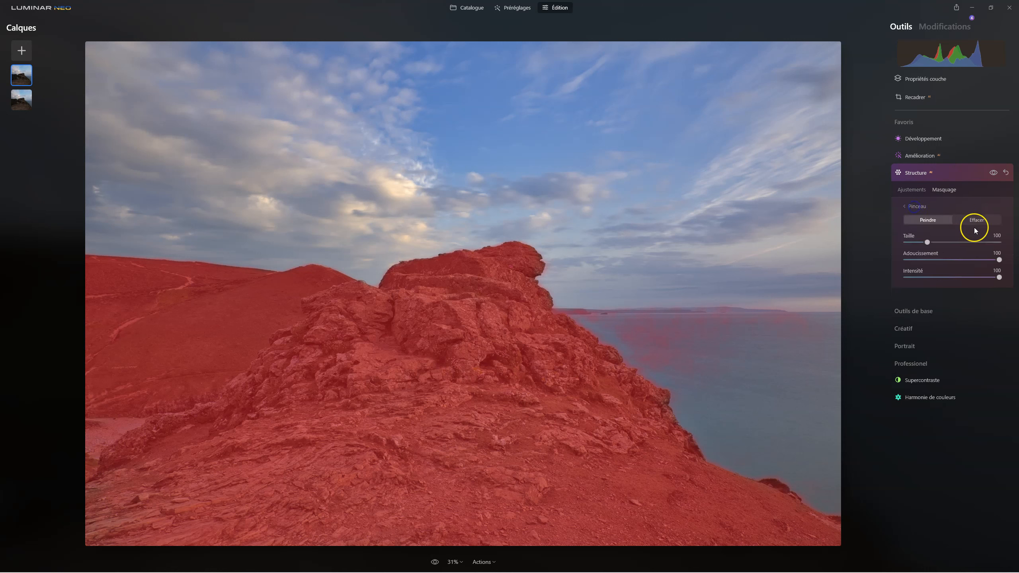
{"action": "left_click", "coordinate": [976, 219]}
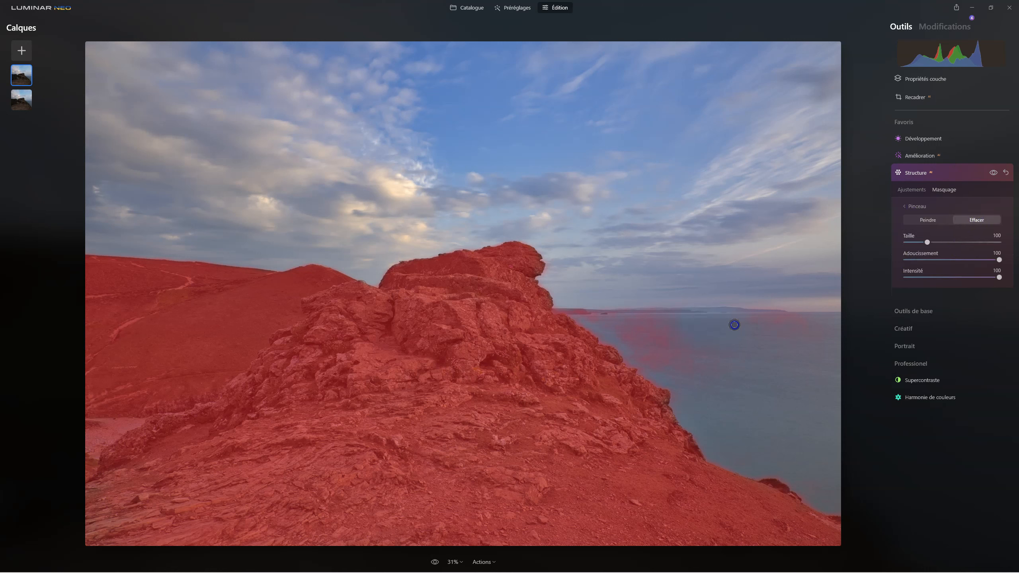
{"action": "mouse_move", "coordinate": [597, 303]}
{"action": "left_mouse_down"}
{"action": "mouse_move", "coordinate": [639, 315]}
{"action": "mouse_move", "coordinate": [677, 348]}
{"action": "mouse_move", "coordinate": [706, 343]}
{"action": "mouse_move", "coordinate": [640, 335]}
{"action": "mouse_move", "coordinate": [653, 324]}
{"action": "mouse_move", "coordinate": [677, 343]}
{"action": "mouse_move", "coordinate": [751, 315]}
{"action": "mouse_move", "coordinate": [806, 347]}
{"action": "mouse_move", "coordinate": [814, 371]}
{"action": "left_mouse_up"}
{"action": "mouse_move", "coordinate": [678, 363]}
{"action": "left_mouse_down"}
{"action": "mouse_move", "coordinate": [606, 320]}
{"action": "mouse_move", "coordinate": [796, 387]}
{"action": "mouse_move", "coordinate": [715, 398]}
{"action": "left_mouse_up"}
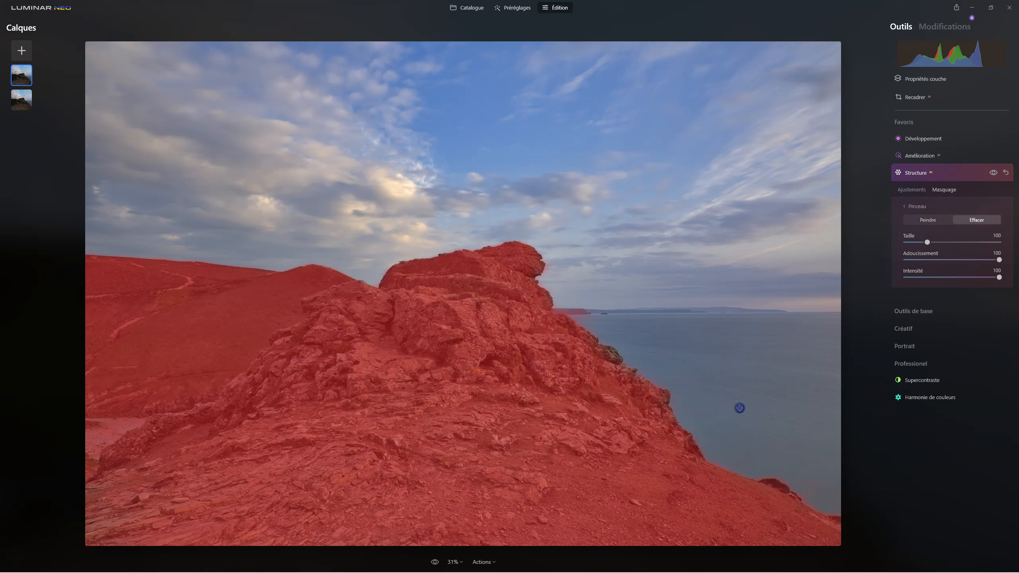
- Paint the Structure mask back along the rock's seaward edge with a brush of Taille 34 and hide the mask overlay
{"action": "left_click", "coordinate": [928, 220]}
{"action": "left_click_drag", "start_coordinate": [927, 241], "coordinate": [910, 242]}
{"action": "left_click_drag", "start_coordinate": [573, 364], "coordinate": [604, 353]}
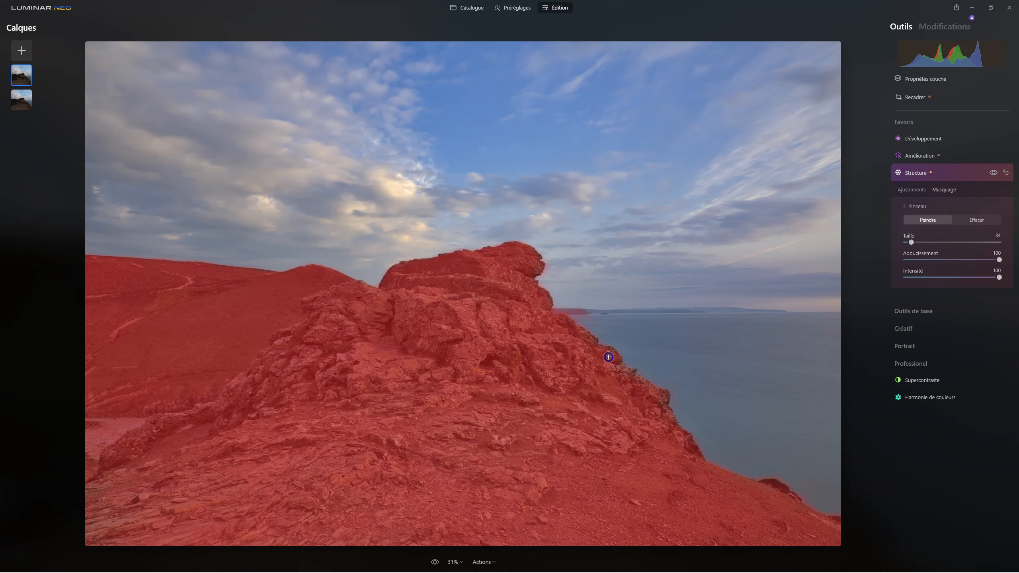
{"action": "left_click", "coordinate": [975, 219]}
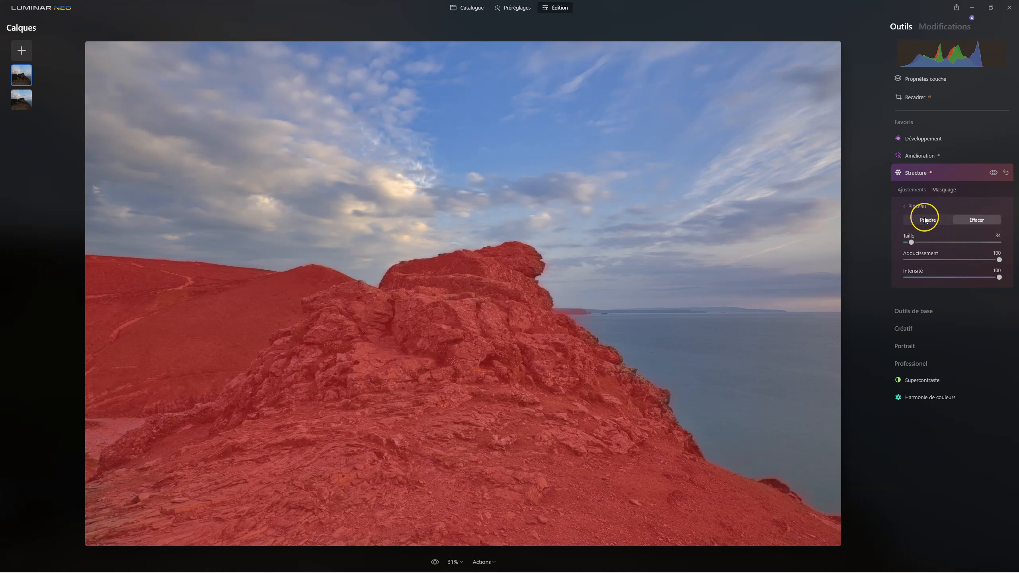
{"action": "left_click", "coordinate": [917, 207]}
{"action": "left_click", "coordinate": [985, 284]}
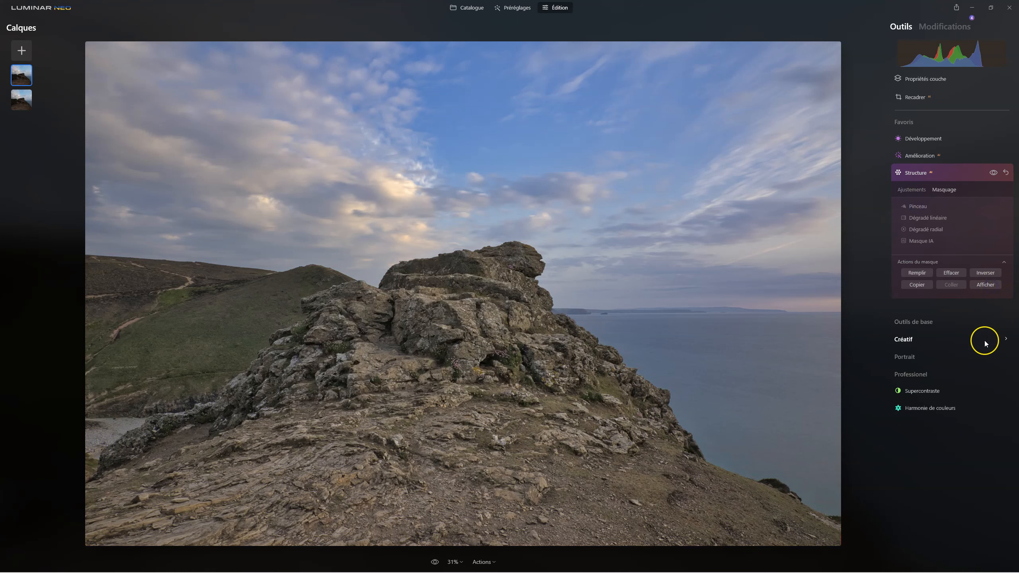
- Test Structure's Quantité at 100 and -100, settle it at 51, and try Renforcer at 50 before reducing it
{"action": "left_click", "coordinate": [911, 189]}
{"action": "left_click_drag", "start_coordinate": [982, 217], "coordinate": [1016, 214]}
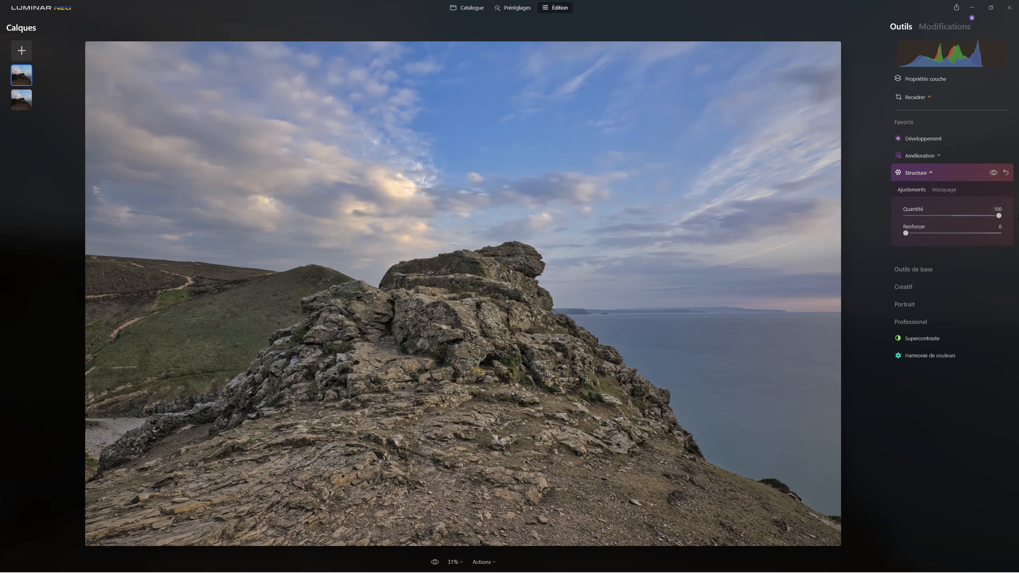
{"action": "left_click_drag", "start_coordinate": [994, 216], "coordinate": [943, 216]}
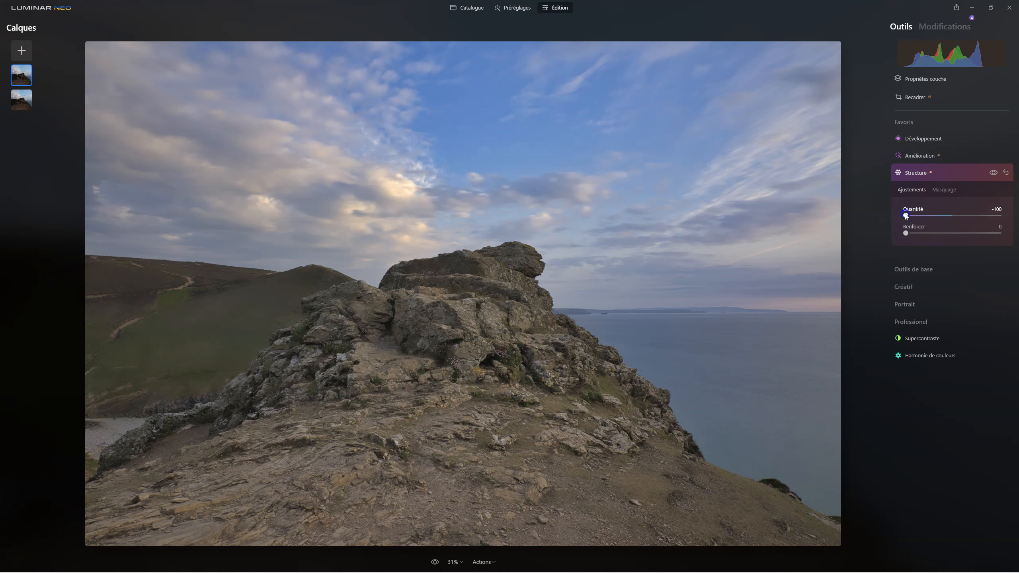
{"action": "left_click_drag", "start_coordinate": [906, 217], "coordinate": [912, 217]}
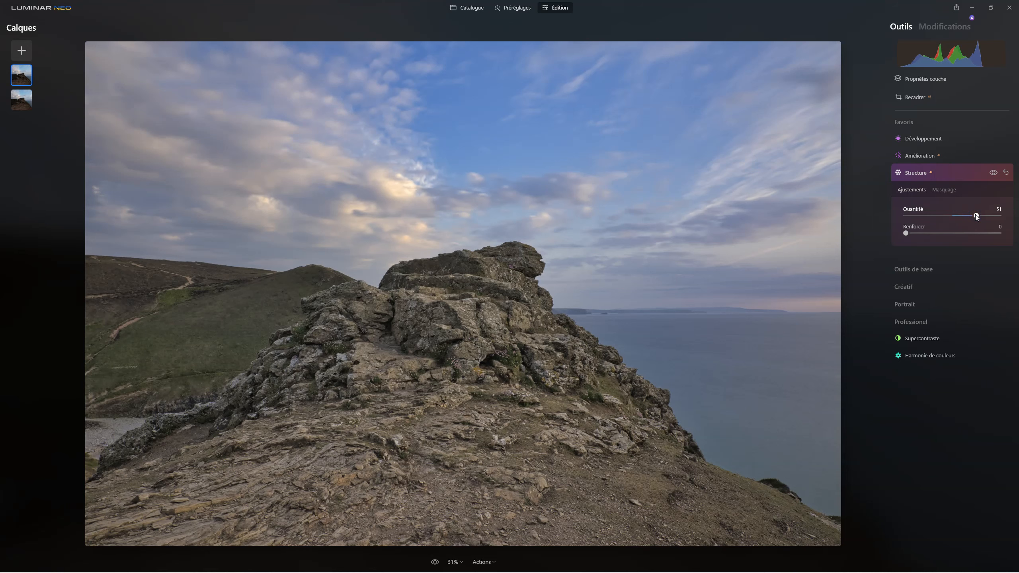
{"action": "left_click_drag", "start_coordinate": [927, 235], "coordinate": [950, 235]}
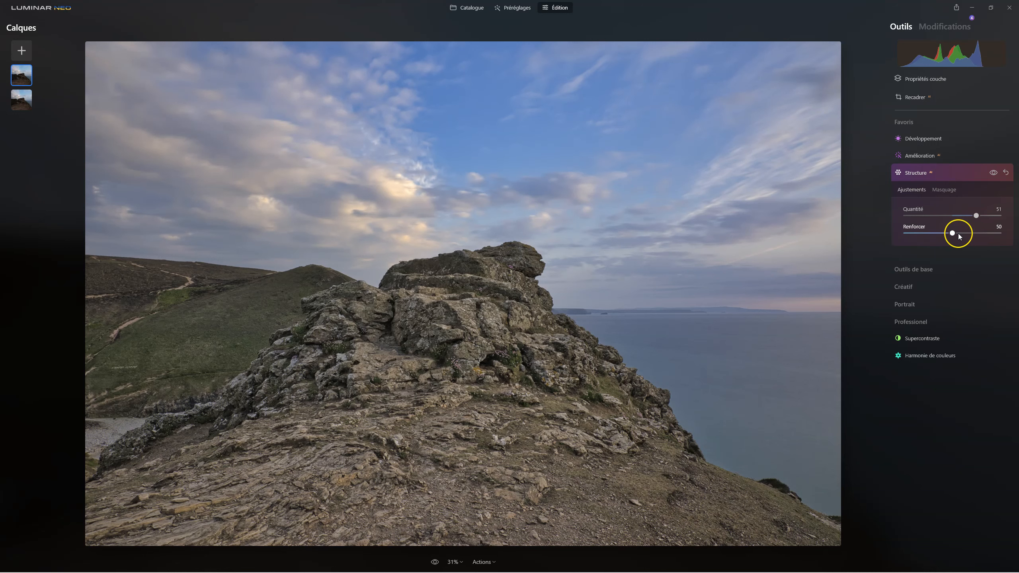
{"action": "left_click_drag", "start_coordinate": [953, 236], "coordinate": [929, 235]}
- Preview the structured top layer at opacity 100 and settle its opacity at 53
{"action": "left_click", "coordinate": [919, 80]}
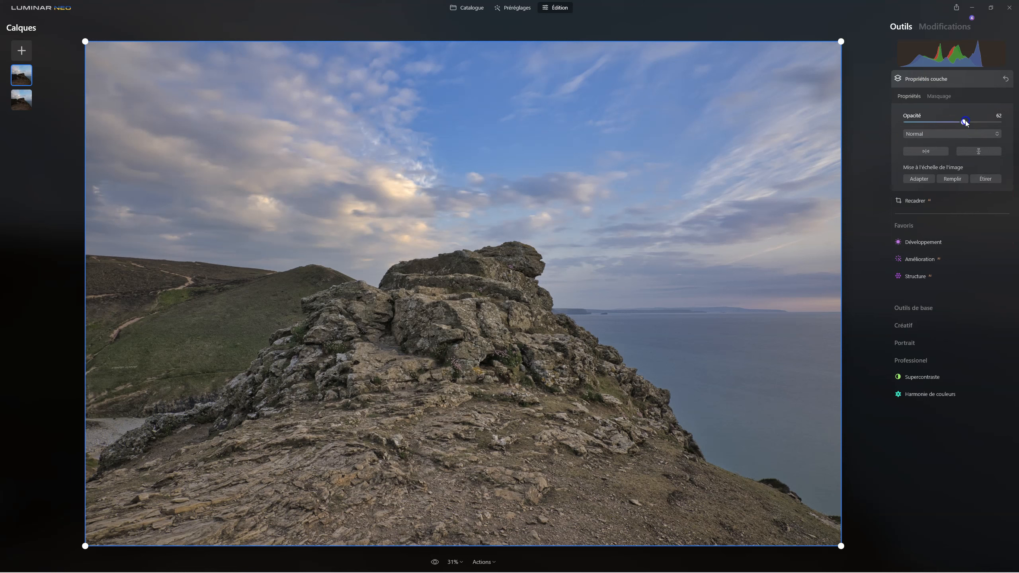
{"action": "left_click_drag", "start_coordinate": [958, 121], "coordinate": [1016, 123]}
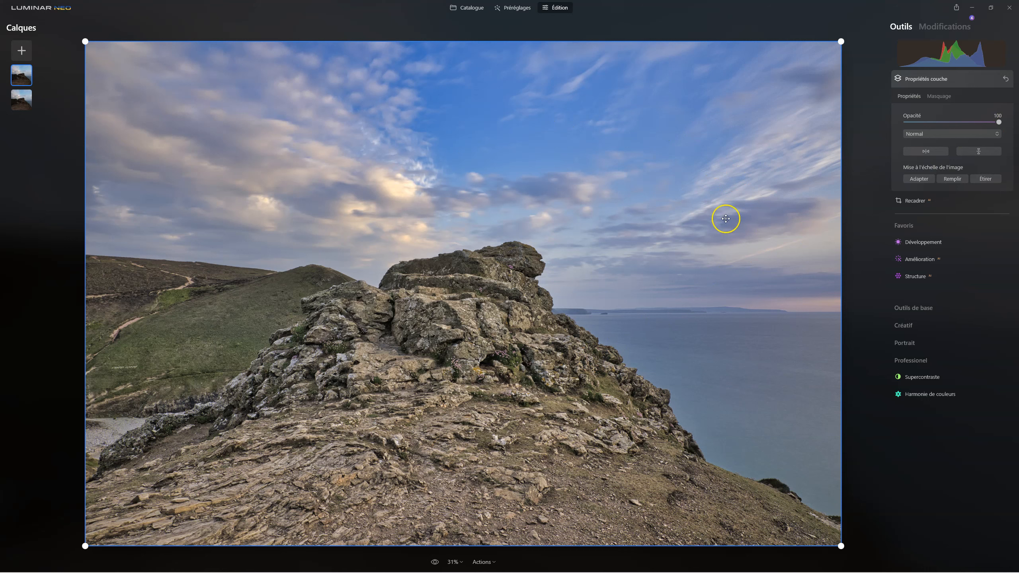
{"action": "left_click_drag", "start_coordinate": [999, 122], "coordinate": [955, 124]}
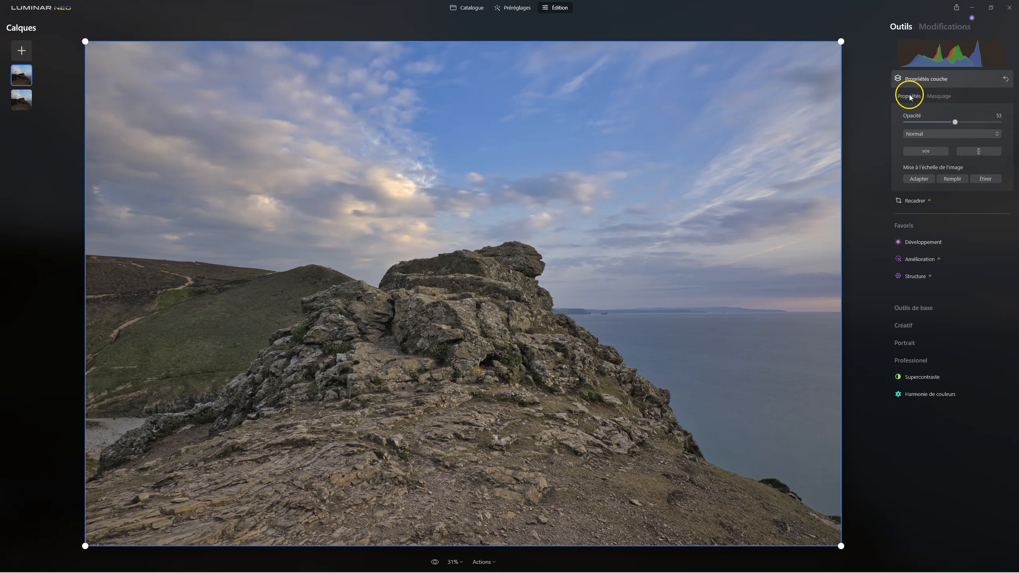
{"action": "left_click", "coordinate": [914, 79]}
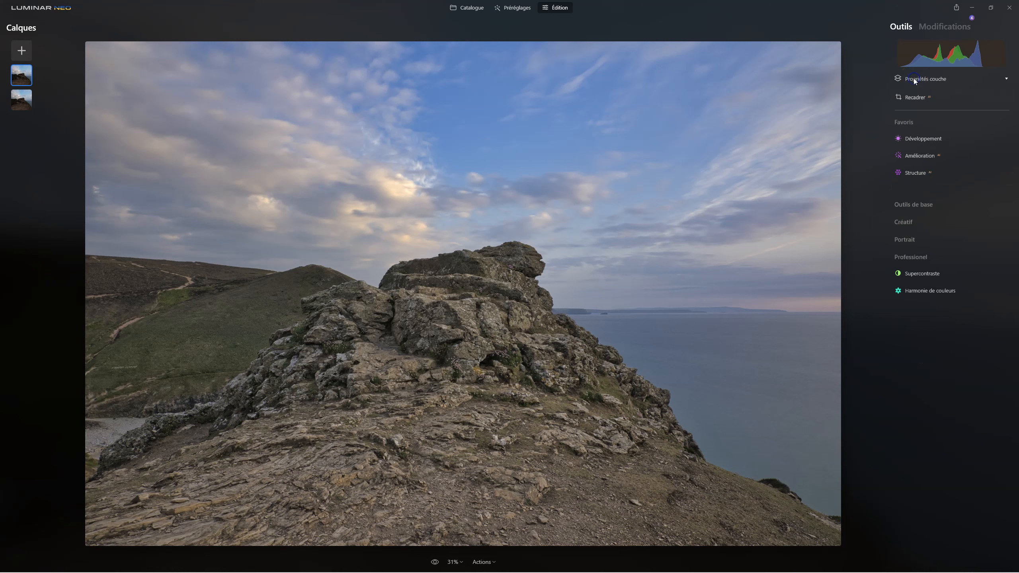
- Darken the top layer's blues with the Couleur tool, trying an HSL Luminance Bleu of -74 and settling at -57
{"action": "left_click", "coordinate": [905, 205]}
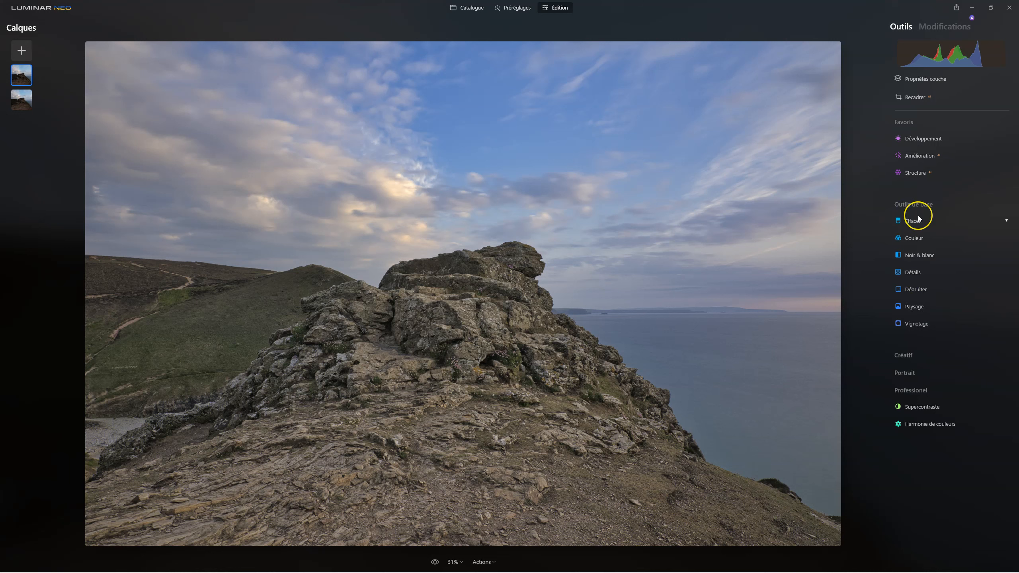
{"action": "left_click", "coordinate": [914, 238]}
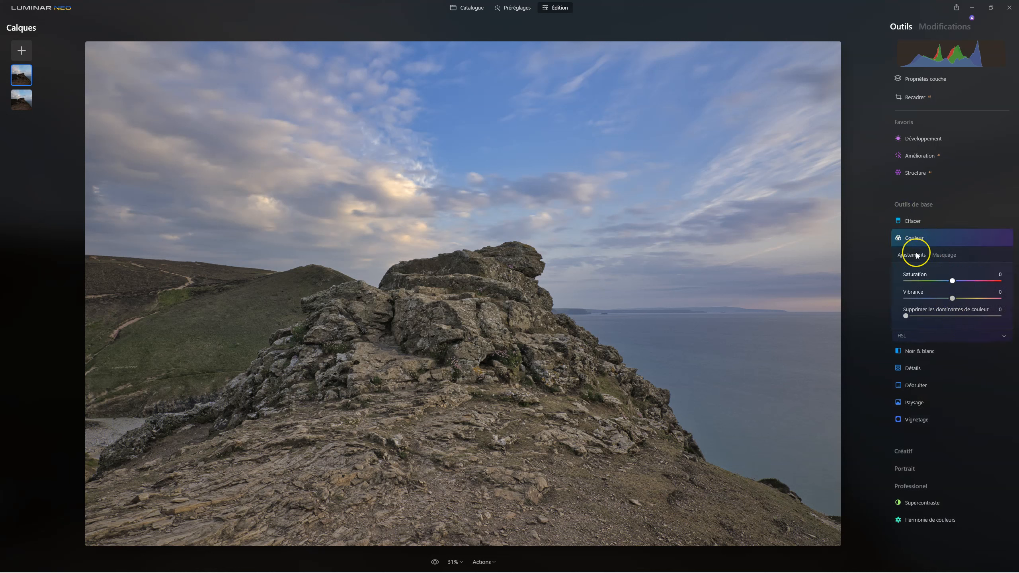
{"action": "left_click", "coordinate": [909, 335]}
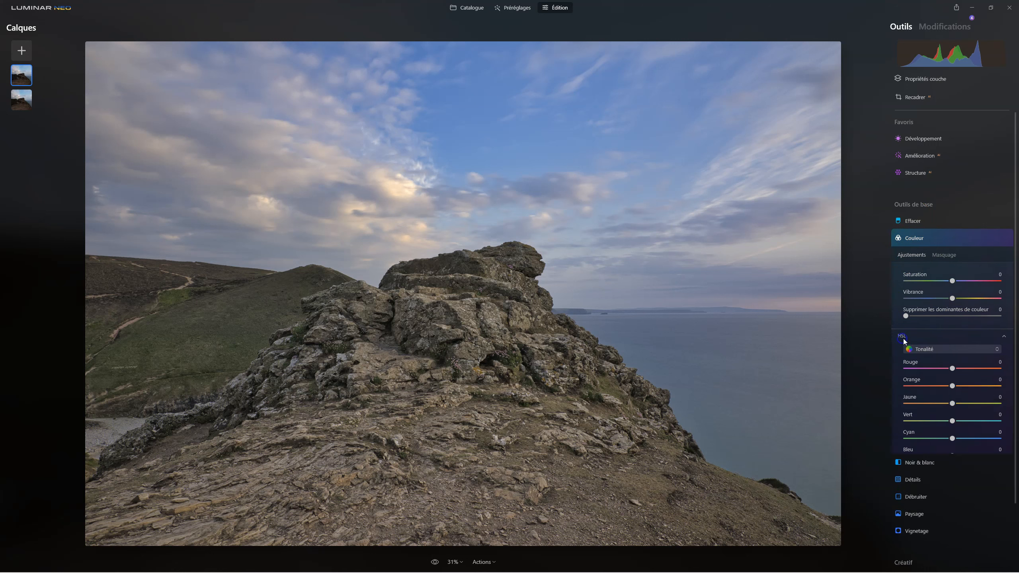
{"action": "left_click", "coordinate": [930, 351]}
{"action": "left_click", "coordinate": [934, 389]}
{"action": "left_click_drag", "start_coordinate": [919, 456], "coordinate": [919, 457]}
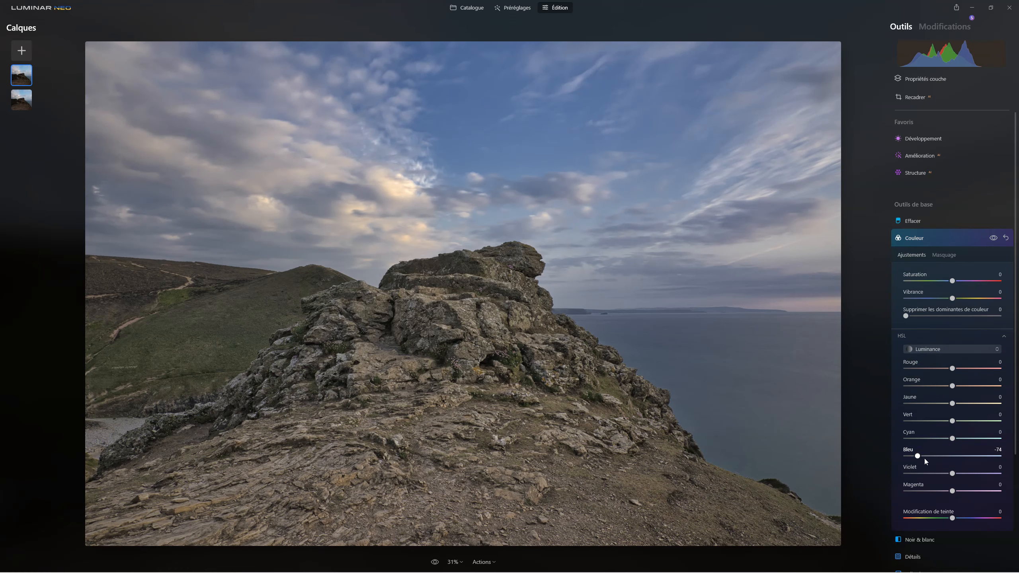
{"action": "left_click_drag", "start_coordinate": [918, 457], "coordinate": [931, 455]}
{"action": "double_click", "coordinate": [931, 455]}
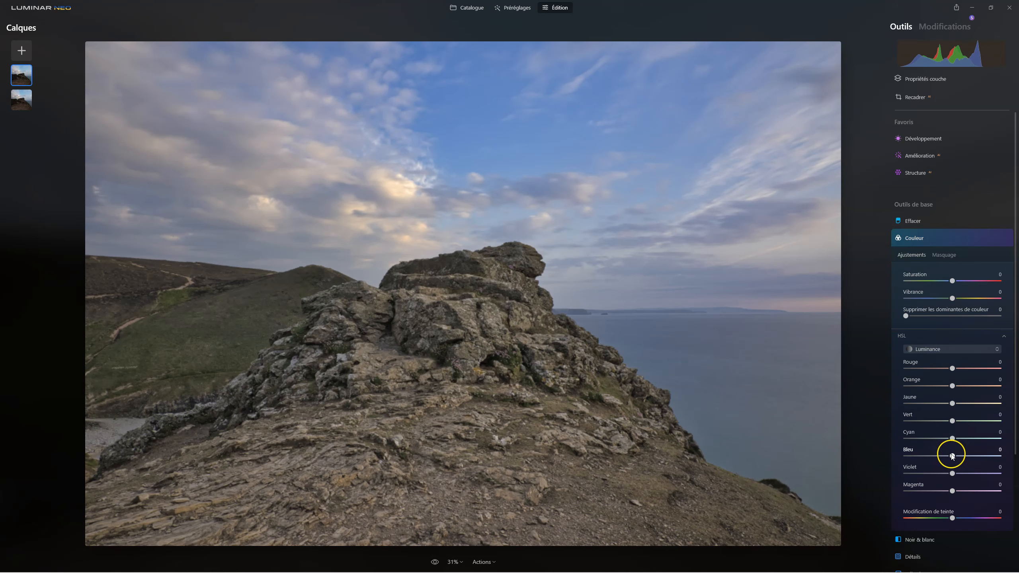
{"action": "mouse_move", "coordinate": [922, 456]}
{"action": "left_mouse_down"}
{"action": "mouse_move", "coordinate": [942, 457]}
{"action": "mouse_move", "coordinate": [928, 458]}
{"action": "left_mouse_up"}
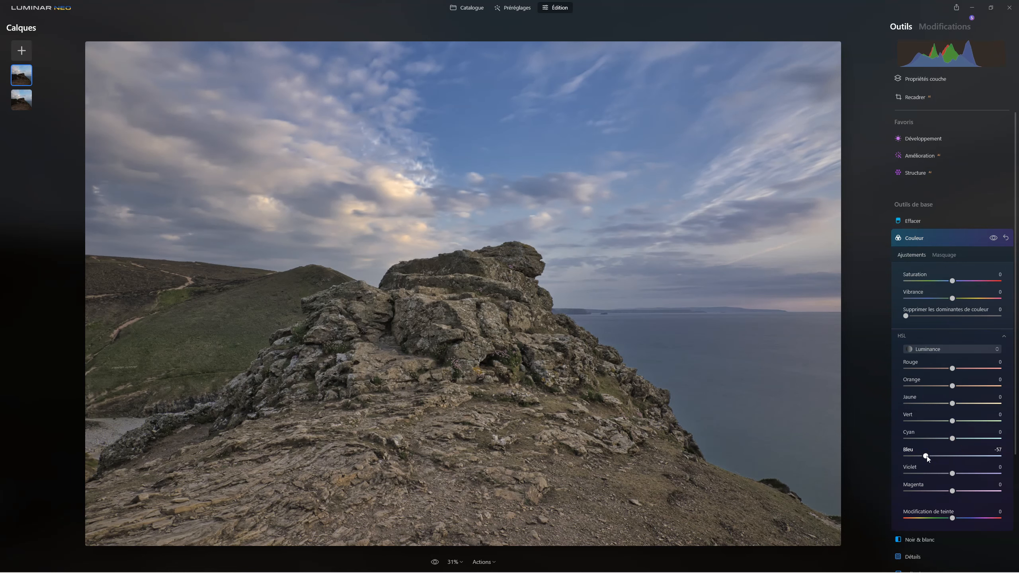
- Limit the top layer's Couleur adjustment to the sky with the Ciel AI mask
{"action": "left_click", "coordinate": [944, 255]}
{"action": "left_click", "coordinate": [921, 306]}
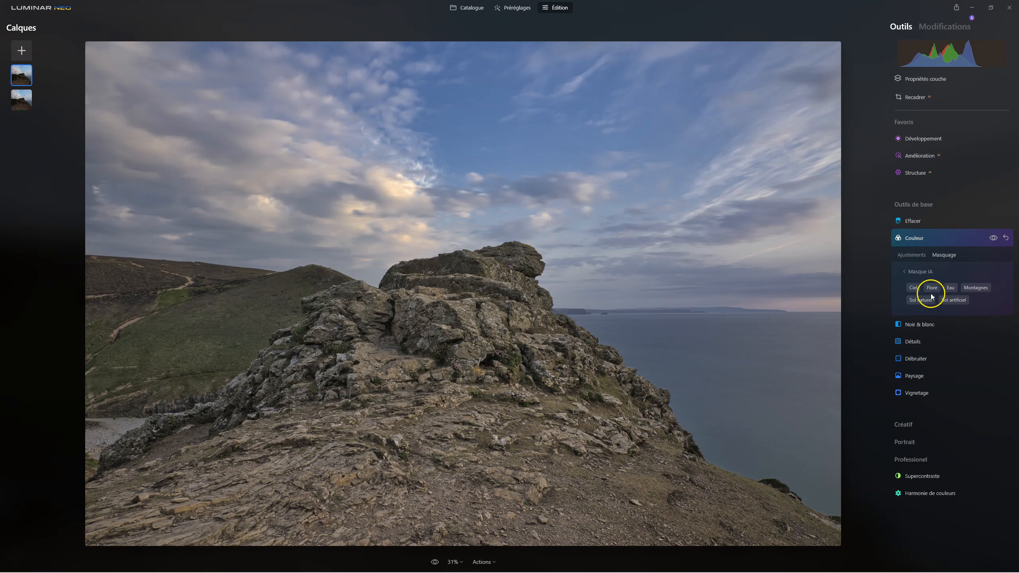
{"action": "left_click", "coordinate": [910, 286]}
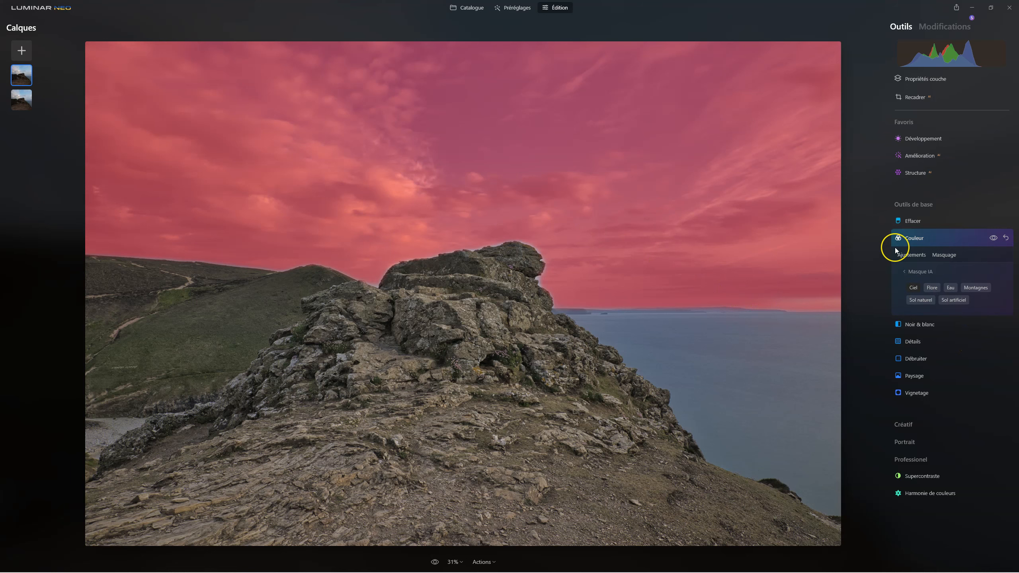
{"action": "left_click", "coordinate": [911, 272]}
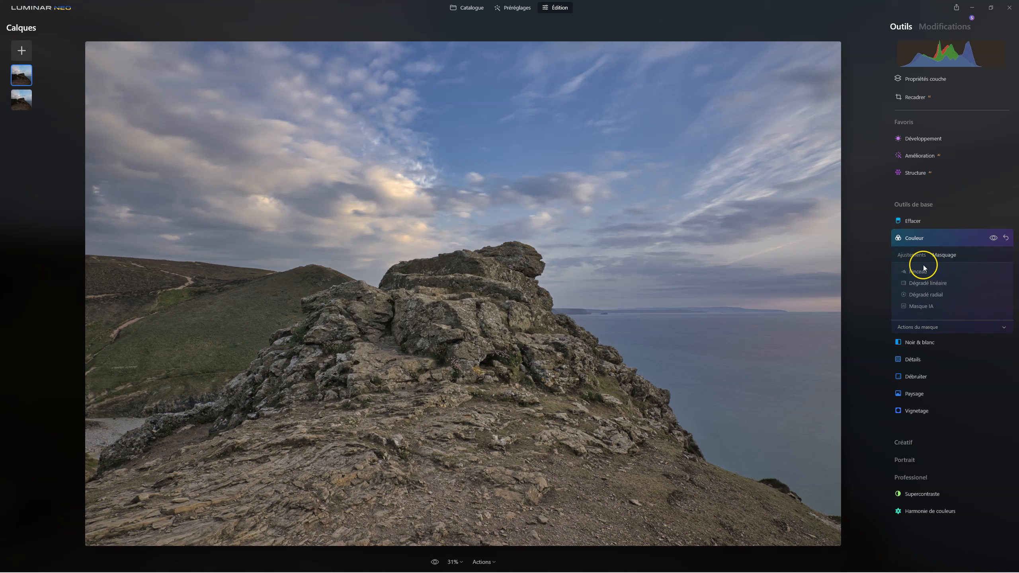
- Set the Couleur tool's HSL Luminance Bleu to -48 and slightly raise the Saturation Bleu
{"action": "left_click", "coordinate": [911, 255]}
{"action": "mouse_move", "coordinate": [926, 455]}
{"action": "left_mouse_down"}
{"action": "mouse_move", "coordinate": [958, 457]}
{"action": "mouse_move", "coordinate": [919, 458]}
{"action": "mouse_move", "coordinate": [951, 457]}
{"action": "mouse_move", "coordinate": [928, 456]}
{"action": "left_mouse_up"}
{"action": "left_click", "coordinate": [939, 348]}
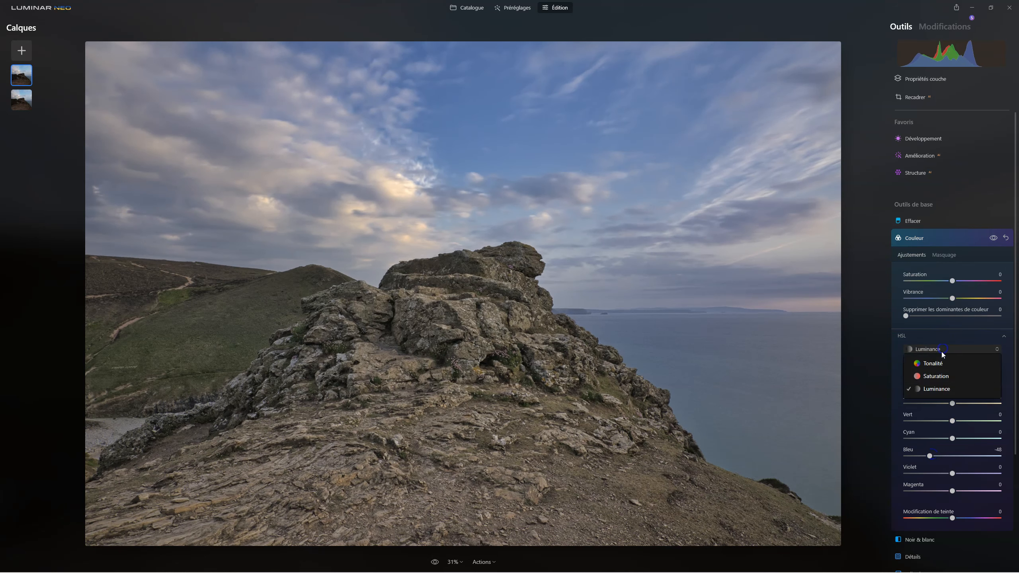
{"action": "left_click", "coordinate": [939, 376]}
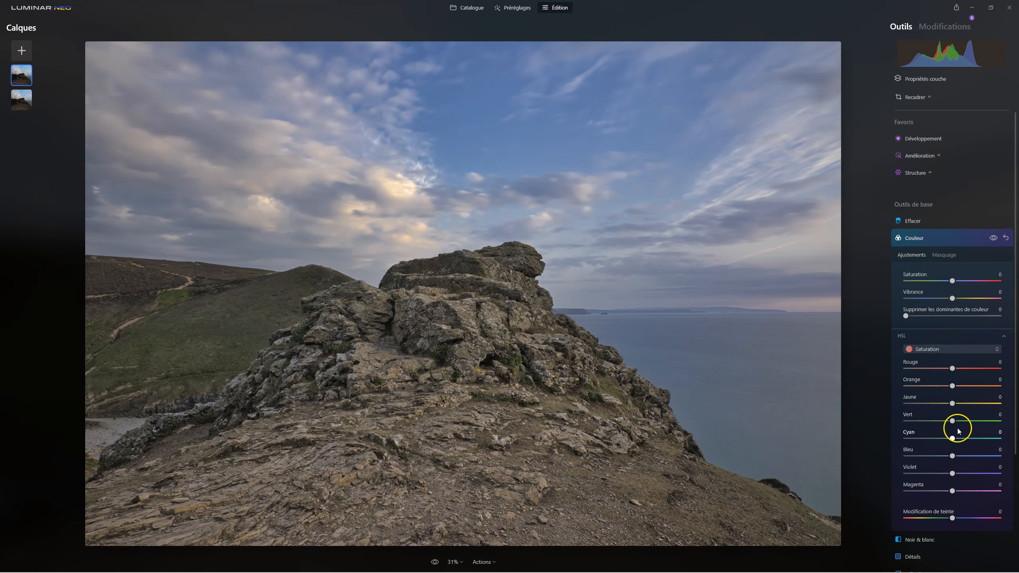
{"action": "mouse_move", "coordinate": [952, 455]}
{"action": "left_mouse_down"}
{"action": "mouse_move", "coordinate": [978, 455]}
{"action": "mouse_move", "coordinate": [962, 452]}
{"action": "left_mouse_up"}
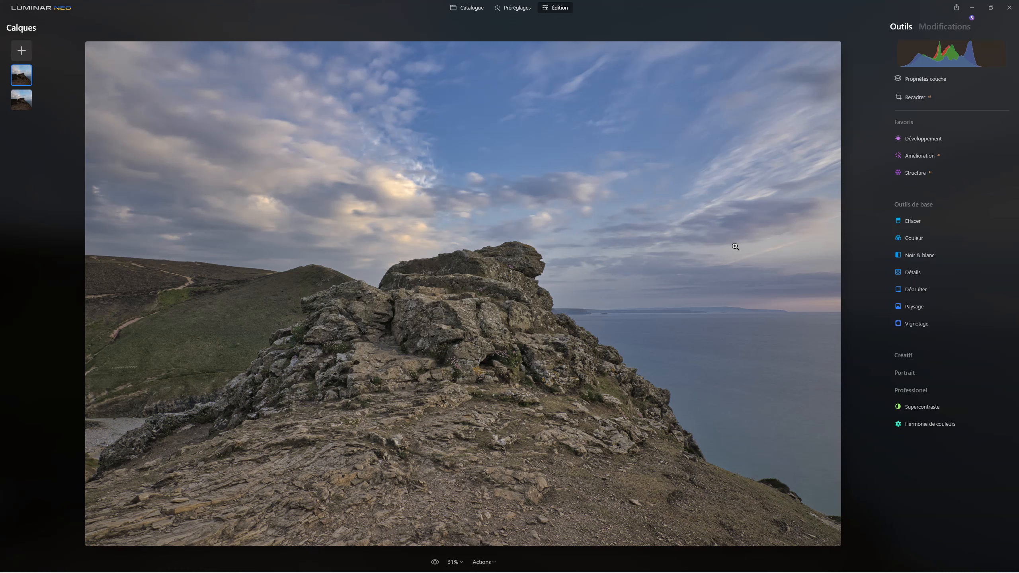
- Compare the whole photo before and after the edits several times
{"action": "left_click", "coordinate": [435, 562]}
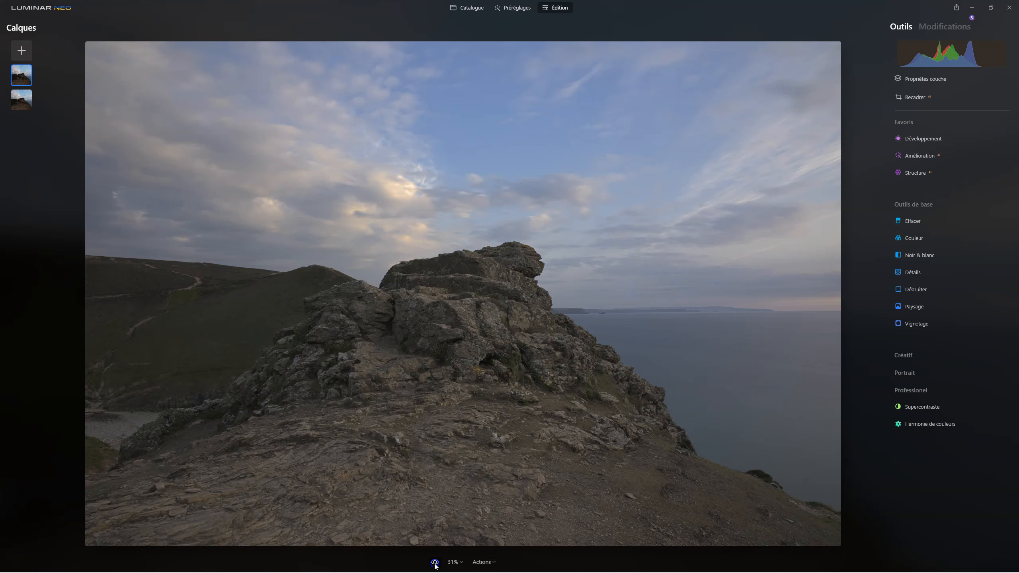
{"action": "left_click", "coordinate": [435, 562]}
{"action": "left_click", "coordinate": [435, 563]}
{"action": "left_click", "coordinate": [434, 562]}
{"action": "left_click", "coordinate": [435, 562]}
{"action": "left_click", "coordinate": [435, 562]}
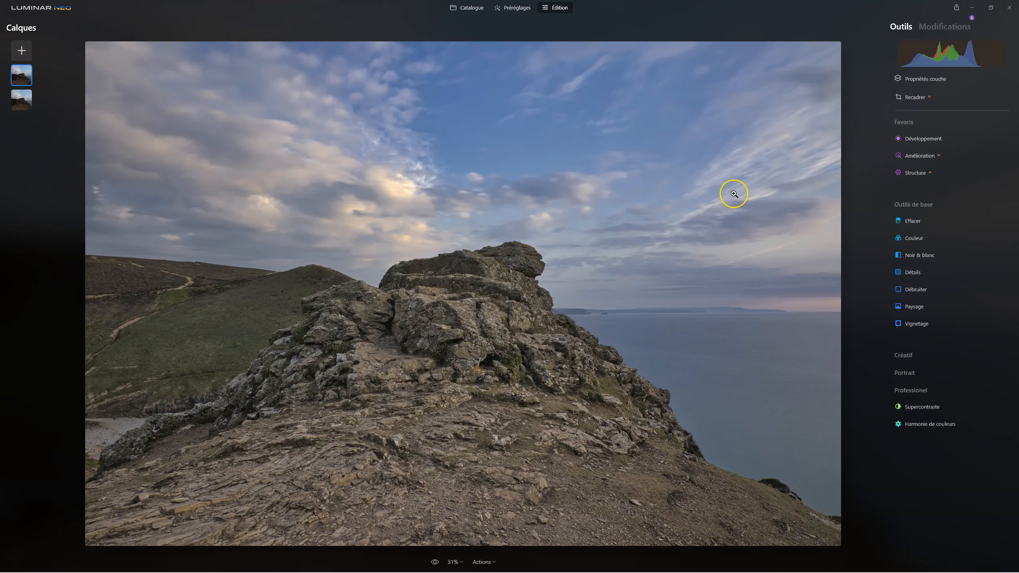
- Test the top layer's opacity at 0 and 100 and return it to 53
{"action": "left_click", "coordinate": [931, 81]}
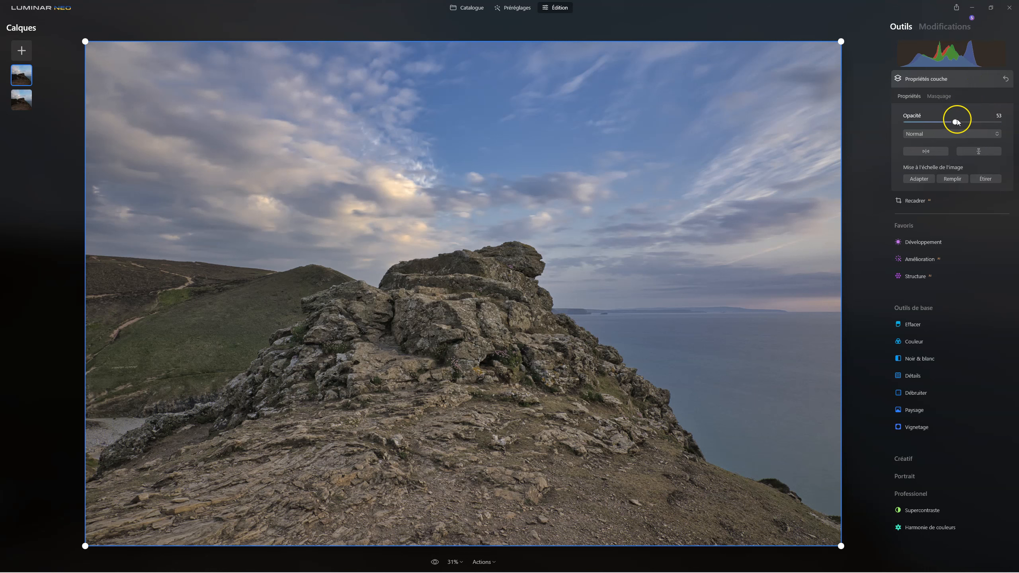
{"action": "left_click_drag", "start_coordinate": [955, 122], "coordinate": [875, 119]}
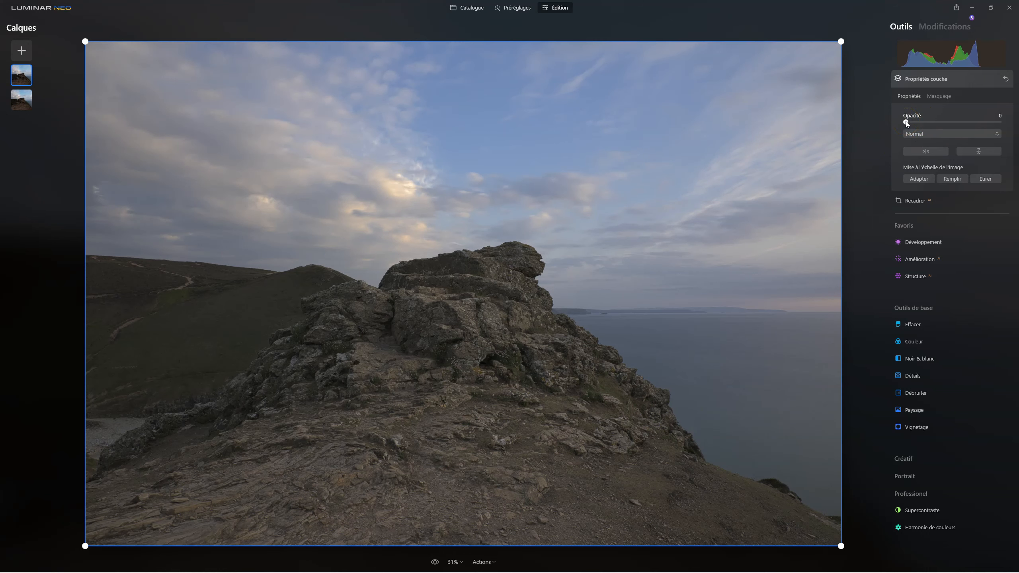
{"action": "left_click_drag", "start_coordinate": [915, 123], "coordinate": [1016, 123]}
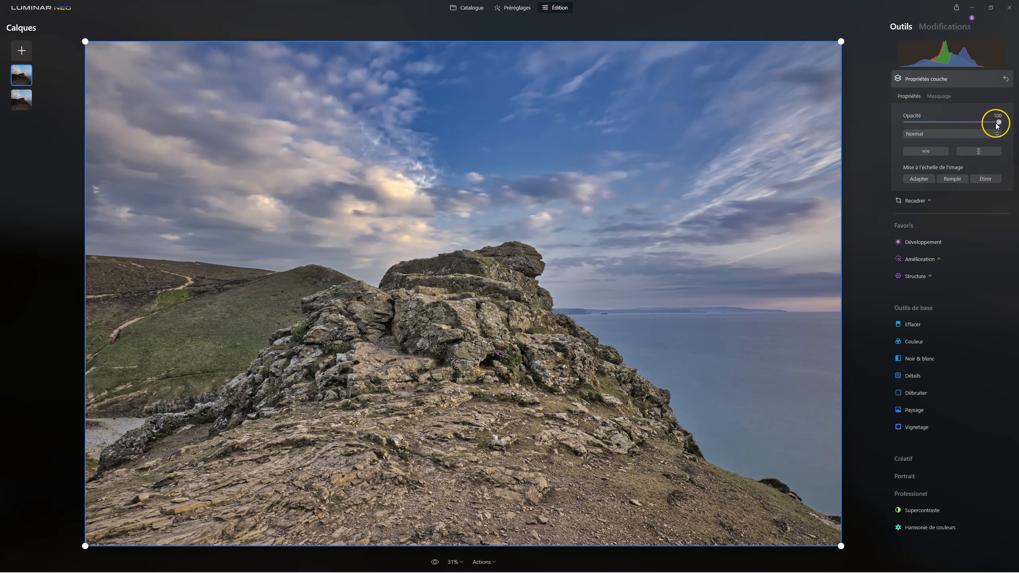
{"action": "left_click_drag", "start_coordinate": [999, 124], "coordinate": [962, 124]}
{"action": "left_click_drag", "start_coordinate": [940, 123], "coordinate": [954, 122]}
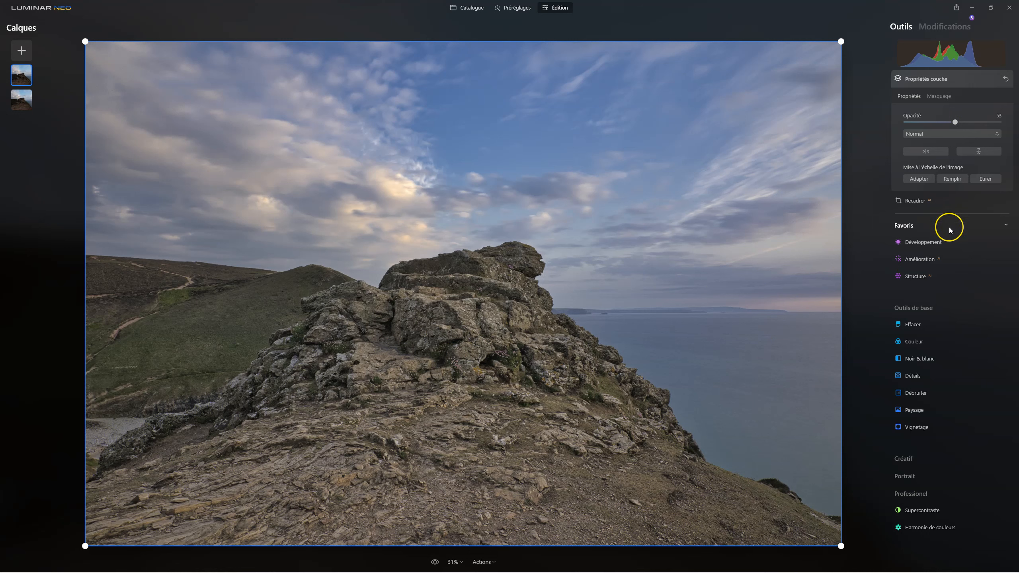
- Set Amélioration's Accent to 34 and restrict it with an inverted radial gradient mask on the landward side of the rock face
{"action": "left_click", "coordinate": [922, 259]}
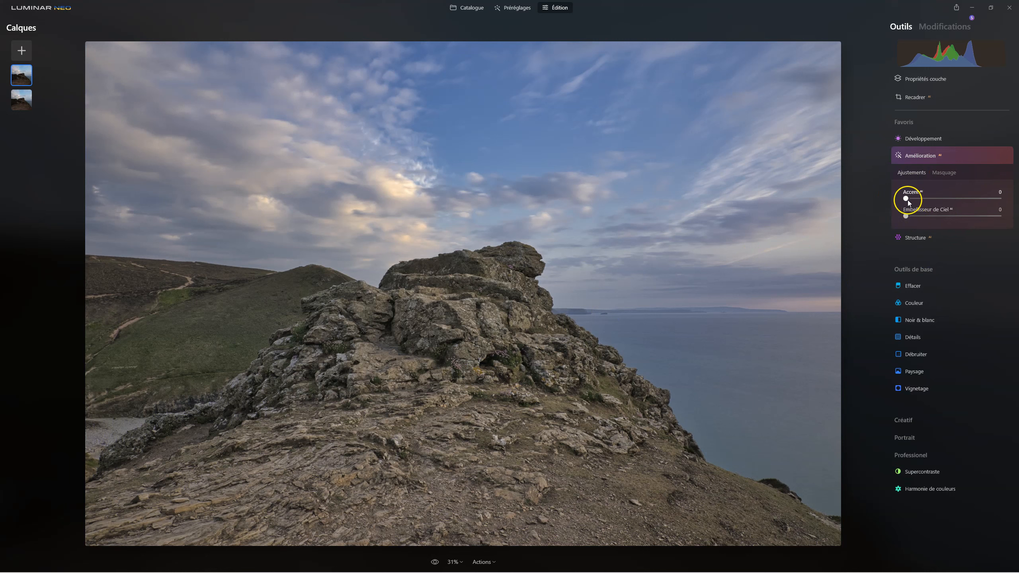
{"action": "left_click_drag", "start_coordinate": [906, 199], "coordinate": [937, 203]}
{"action": "left_click", "coordinate": [944, 173]}
{"action": "left_click", "coordinate": [945, 211]}
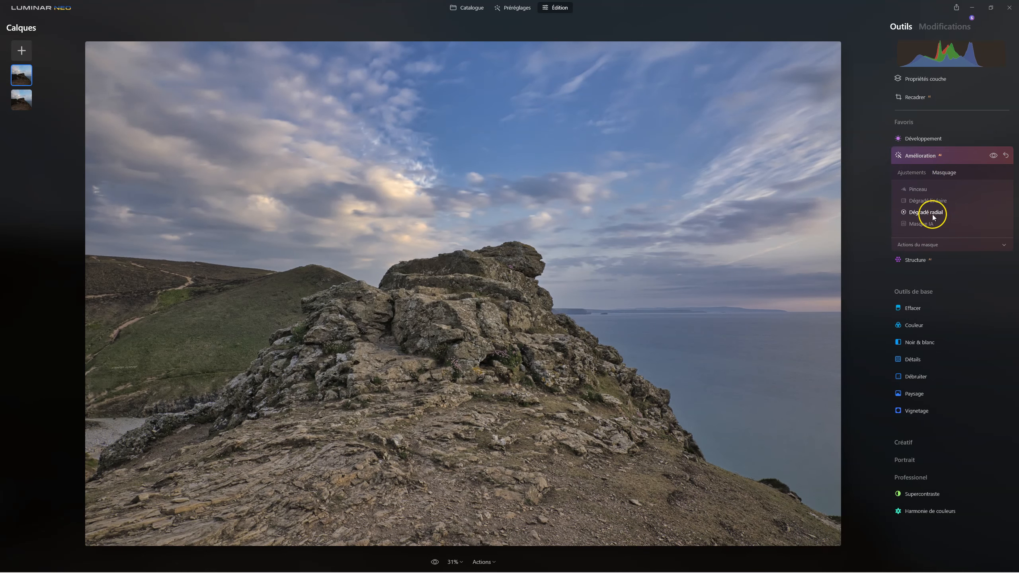
{"action": "left_click", "coordinate": [928, 211]}
{"action": "left_click_drag", "start_coordinate": [378, 355], "coordinate": [405, 362]}
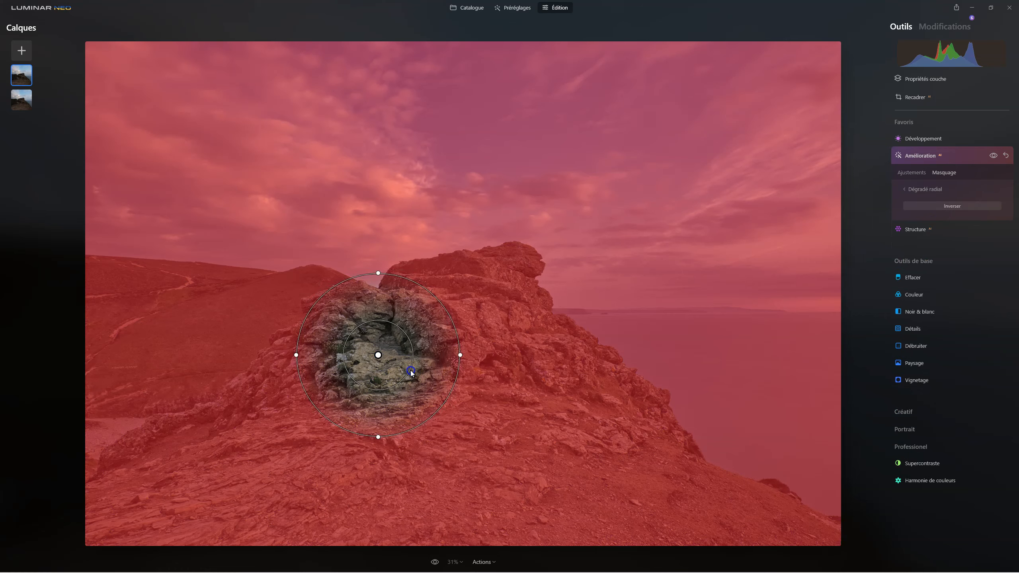
{"action": "left_click", "coordinate": [951, 205]}
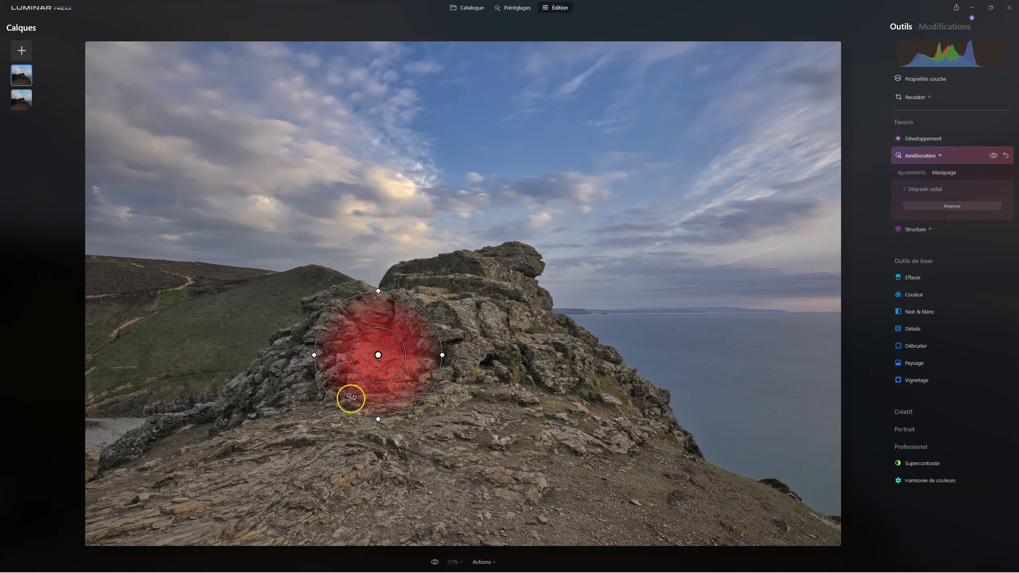
- Stretch the radial mask into an ellipse, tilt it along the slope and reposition it over the landward rock face
{"action": "left_click_drag", "start_coordinate": [378, 355], "coordinate": [399, 349]}
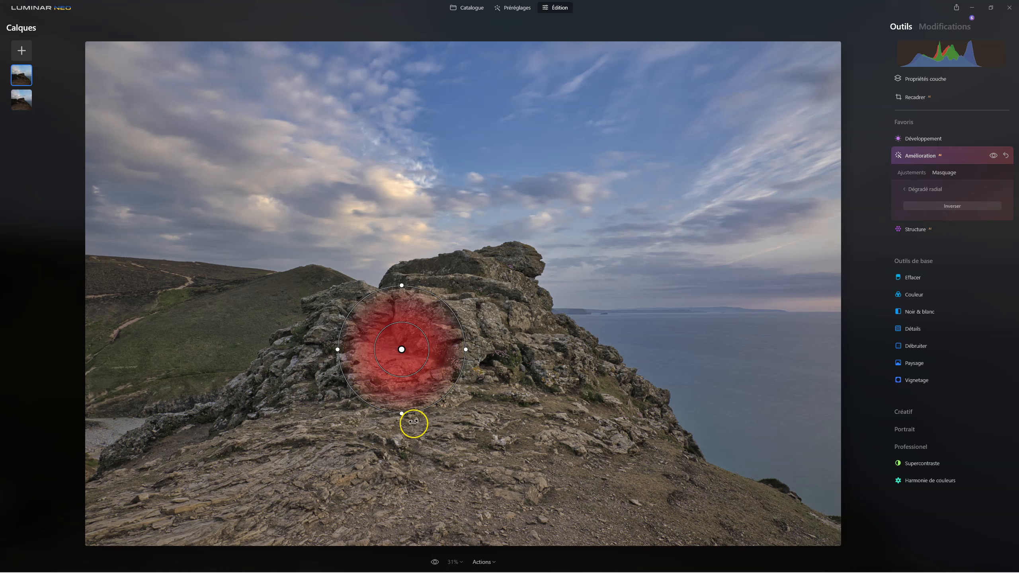
{"action": "left_click_drag", "start_coordinate": [401, 413], "coordinate": [400, 449]}
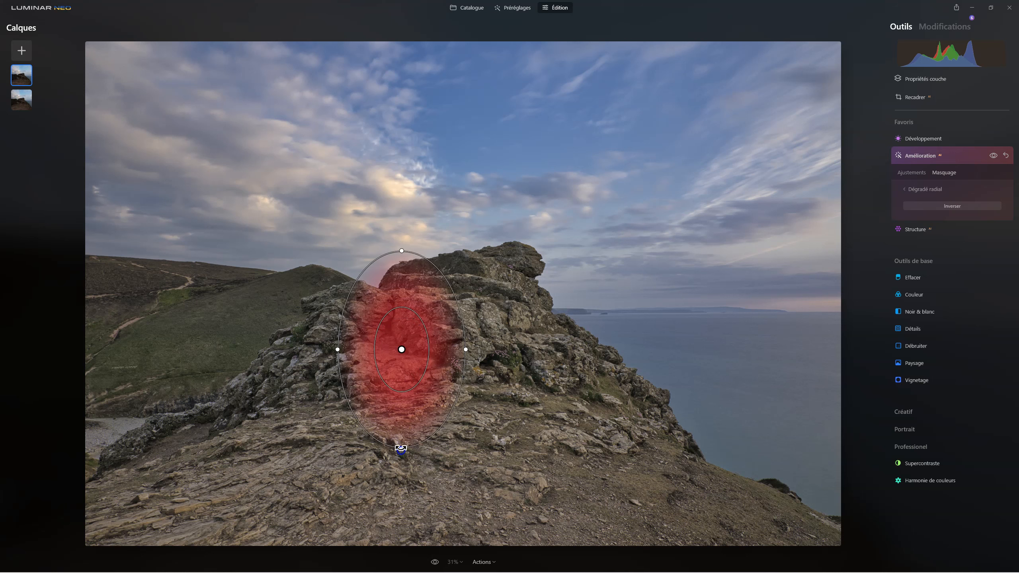
{"action": "left_click_drag", "start_coordinate": [400, 248], "coordinate": [479, 286]}
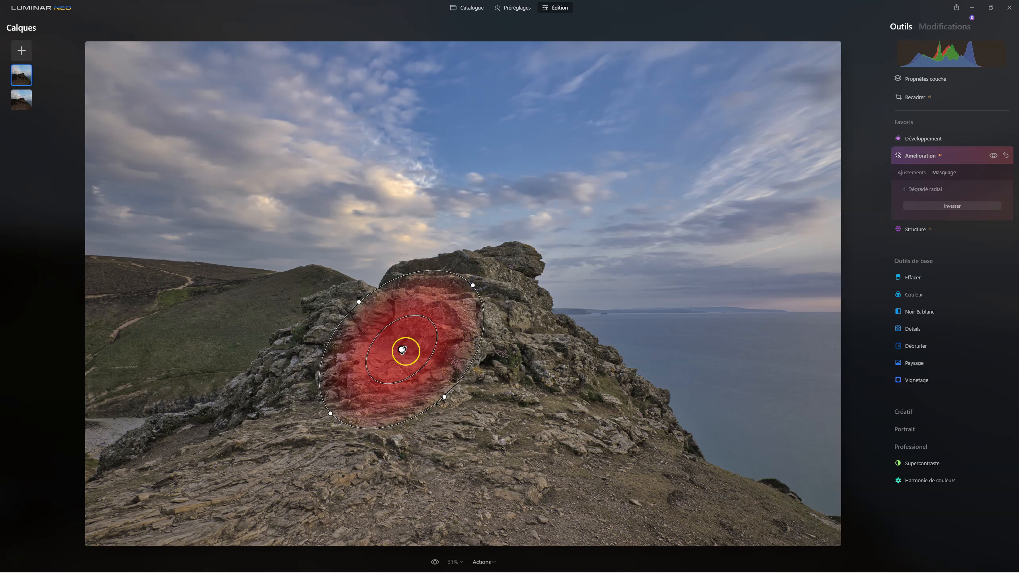
{"action": "left_click_drag", "start_coordinate": [403, 350], "coordinate": [396, 349]}
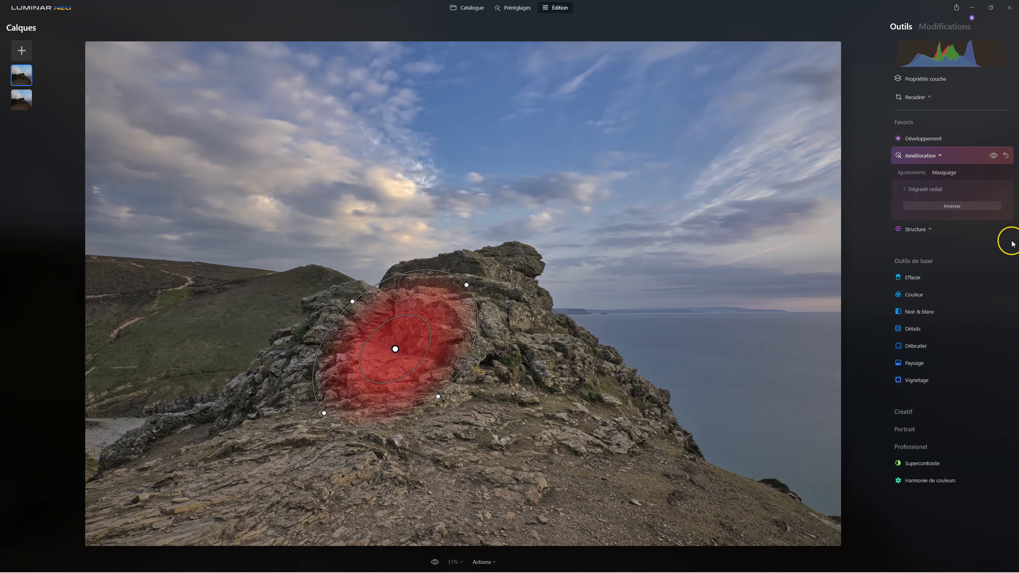
{"action": "left_click_drag", "start_coordinate": [396, 349], "coordinate": [388, 343]}
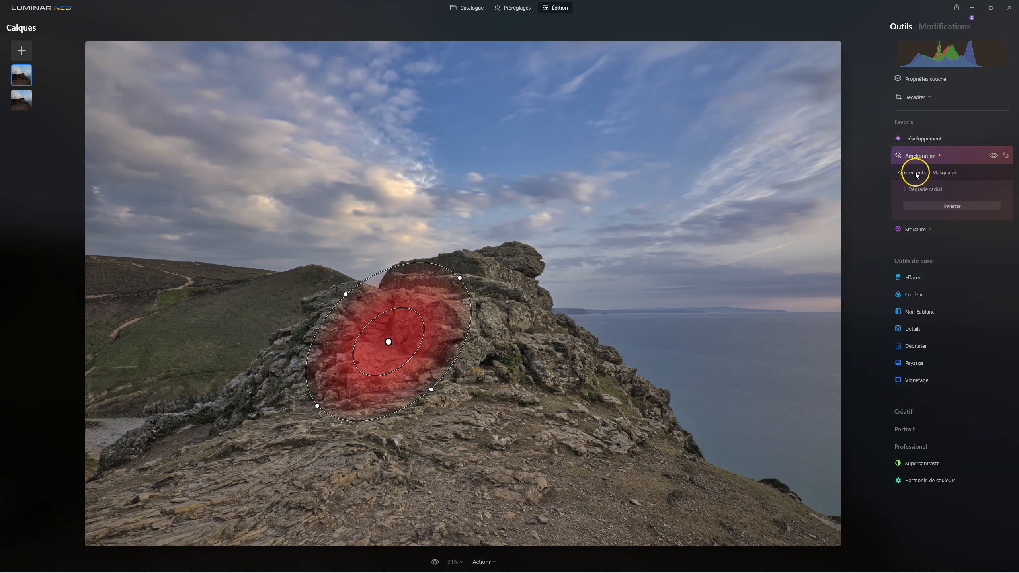
{"action": "left_click", "coordinate": [915, 192]}
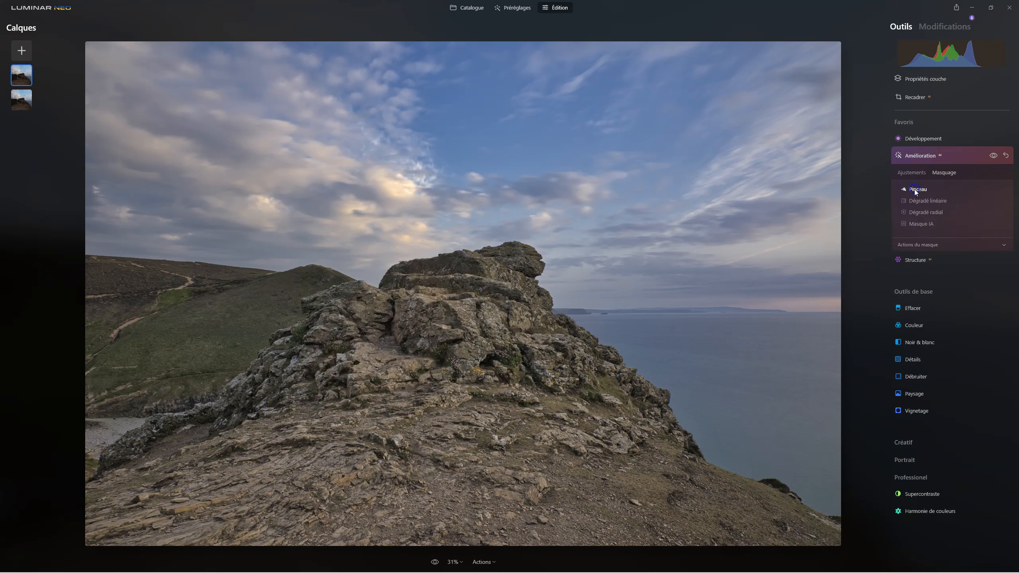
- Check the Amélioration mask overlay and raise the Accent further to brighten the masked rock
{"action": "left_click", "coordinate": [921, 245]}
{"action": "left_click", "coordinate": [987, 267]}
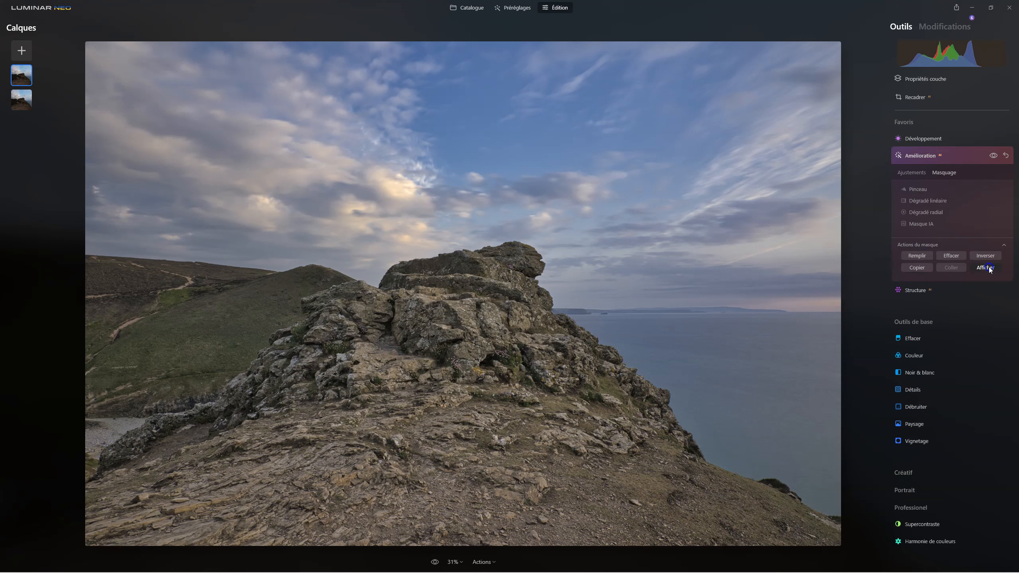
{"action": "left_click", "coordinate": [987, 268]}
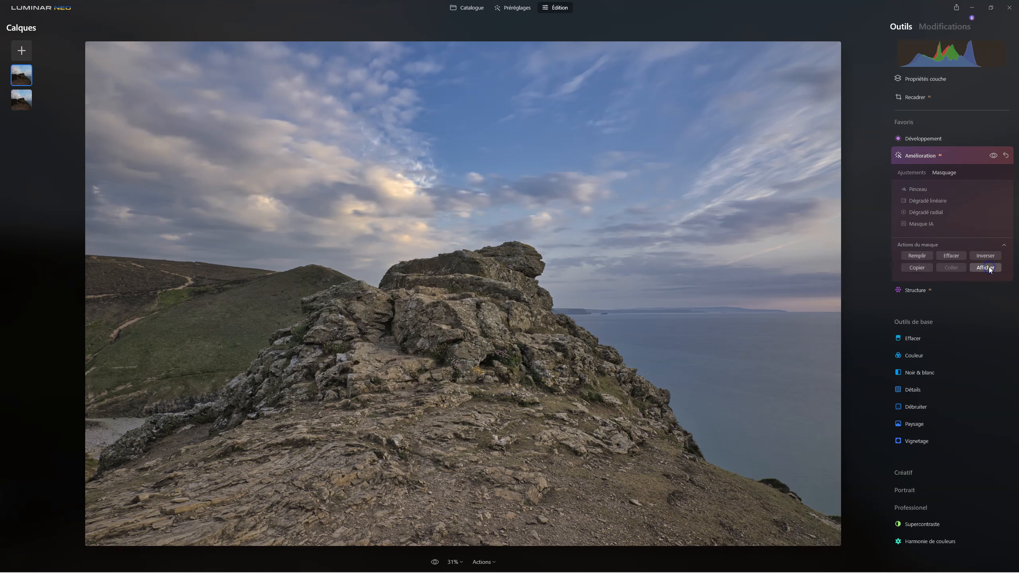
{"action": "left_click", "coordinate": [915, 174]}
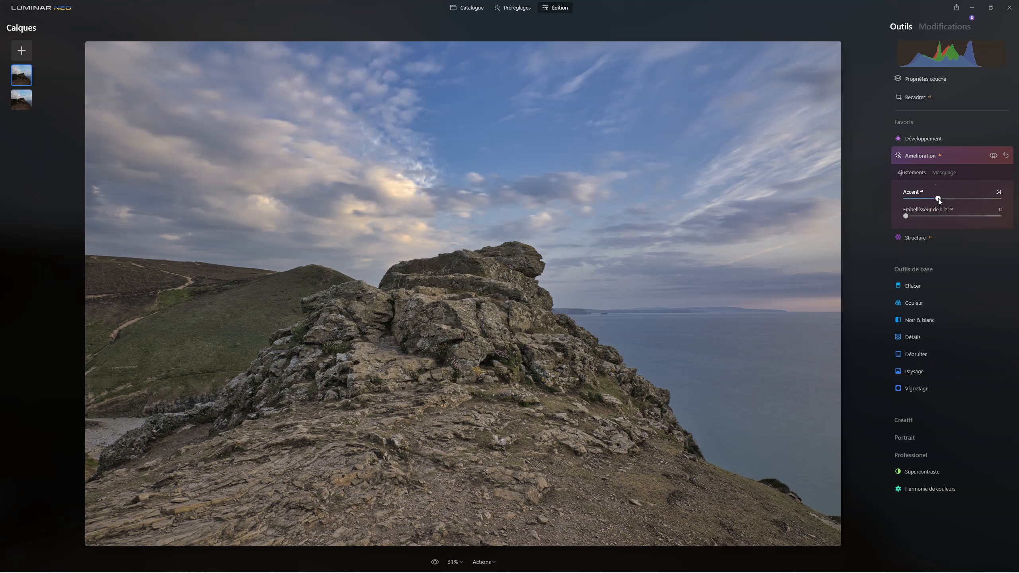
{"action": "left_click_drag", "start_coordinate": [938, 201], "coordinate": [976, 201]}
- Add a second inverted radial gradient to the Amélioration mask, elongated and tilted over the seaward rocks below the summit
{"action": "left_click", "coordinate": [942, 172]}
{"action": "left_click", "coordinate": [922, 190]}
{"action": "left_click", "coordinate": [925, 212]}
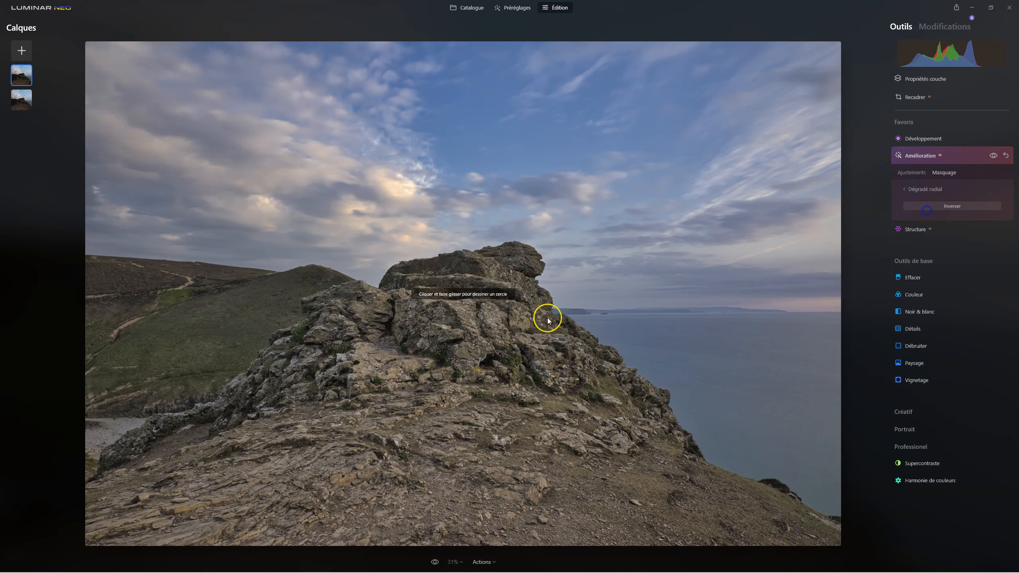
{"action": "left_click", "coordinate": [505, 314]}
{"action": "left_click_drag", "start_coordinate": [520, 338], "coordinate": [517, 328]}
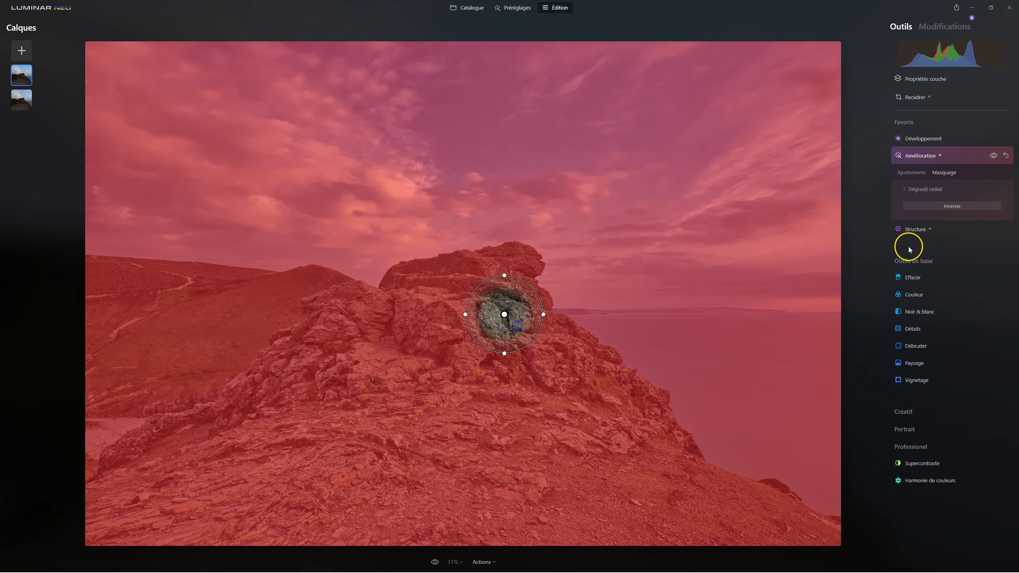
{"action": "left_click", "coordinate": [971, 204]}
{"action": "left_click_drag", "start_coordinate": [505, 353], "coordinate": [577, 379]}
{"action": "left_click_drag", "start_coordinate": [510, 314], "coordinate": [545, 364]}
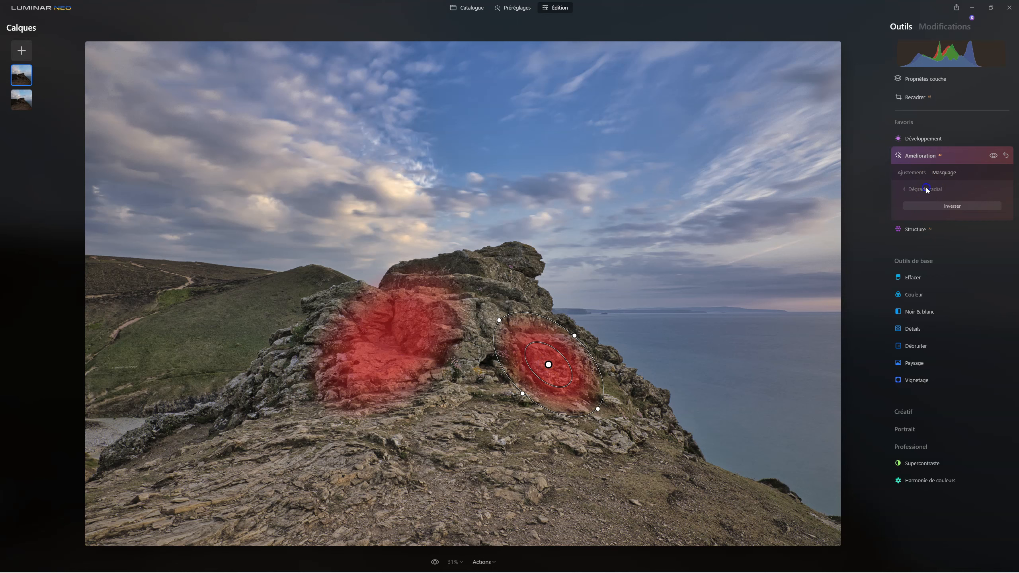
{"action": "left_click", "coordinate": [926, 190]}
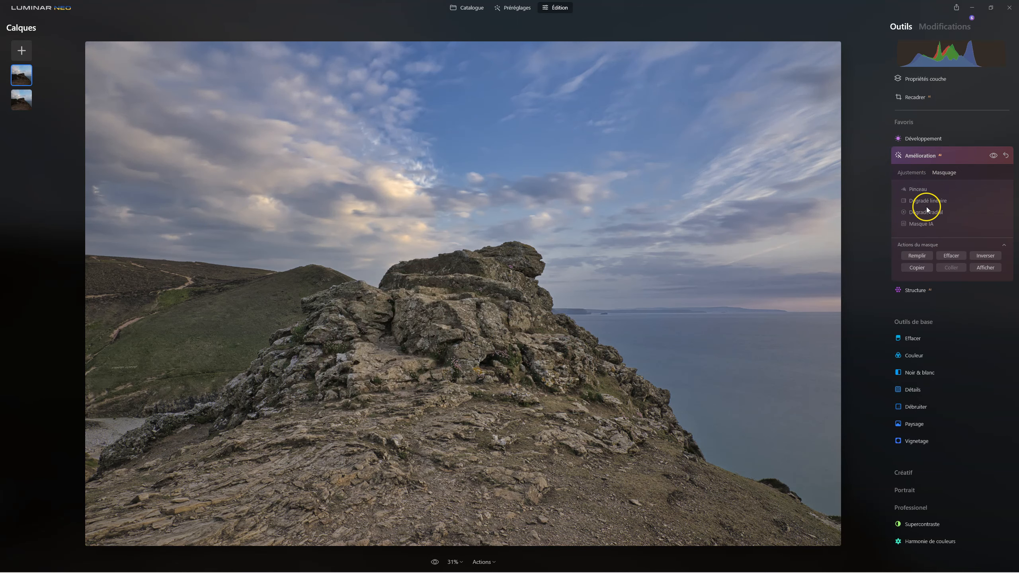
{"action": "left_click", "coordinate": [993, 156]}
- Add a third inverted radial gradient to the Amélioration mask, elongated and tilted over the foreground rock slabs on the landward side
{"action": "left_click", "coordinate": [928, 211]}
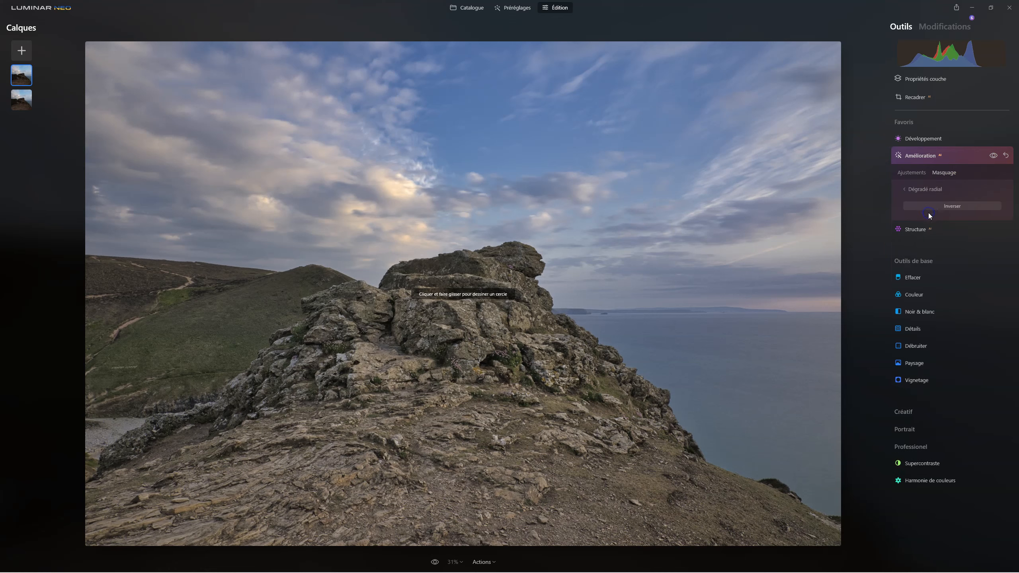
{"action": "left_click_drag", "start_coordinate": [369, 441], "coordinate": [340, 455]}
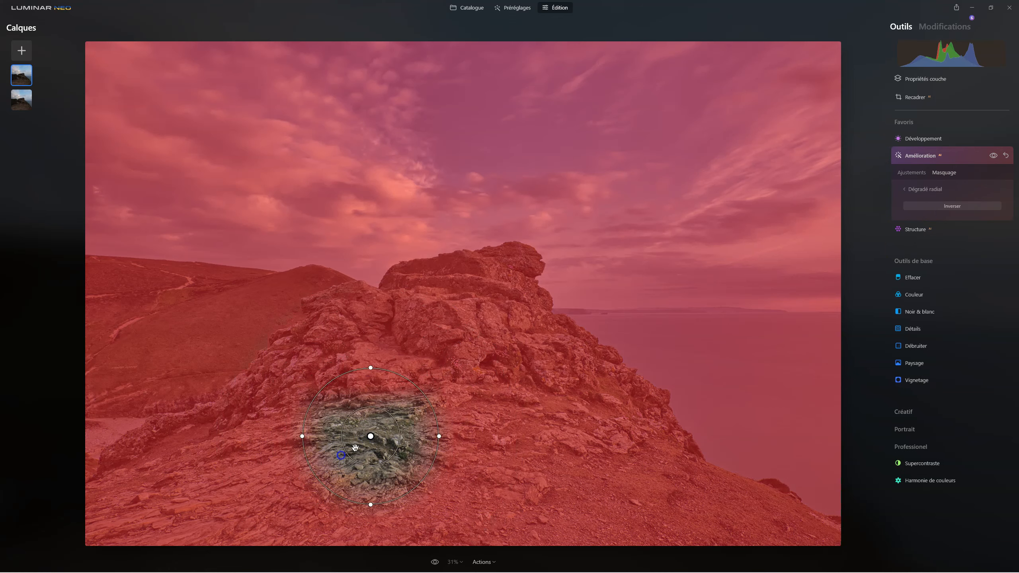
{"action": "left_click", "coordinate": [945, 206]}
{"action": "left_click_drag", "start_coordinate": [370, 505], "coordinate": [355, 548]}
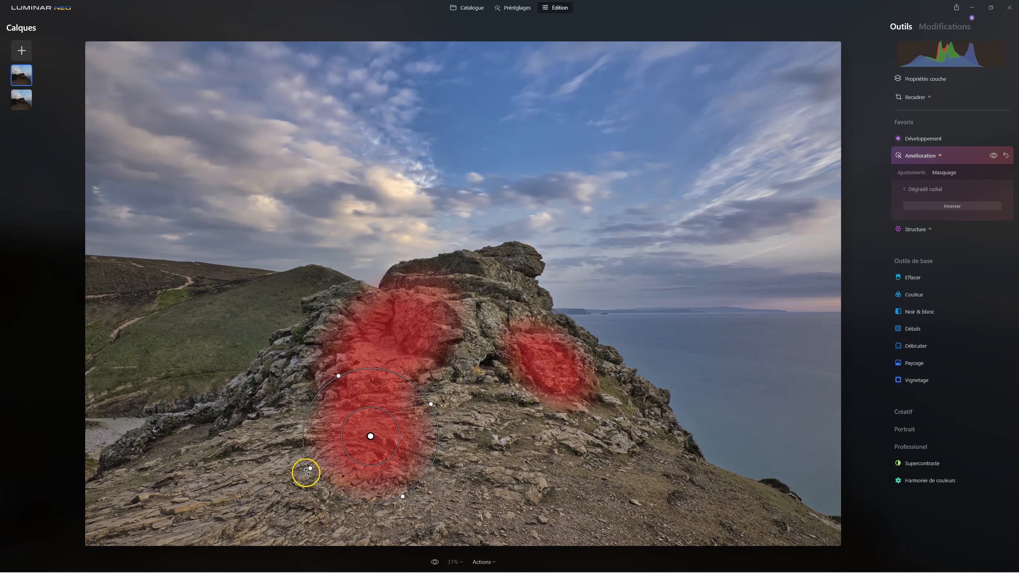
{"action": "left_click_drag", "start_coordinate": [311, 469], "coordinate": [163, 508]}
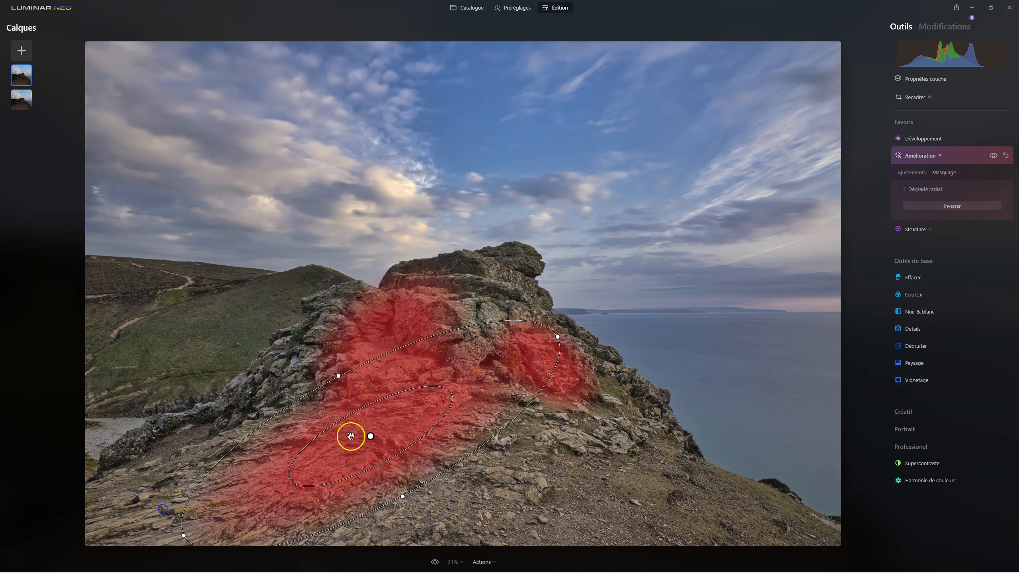
{"action": "left_click_drag", "start_coordinate": [370, 436], "coordinate": [222, 523]}
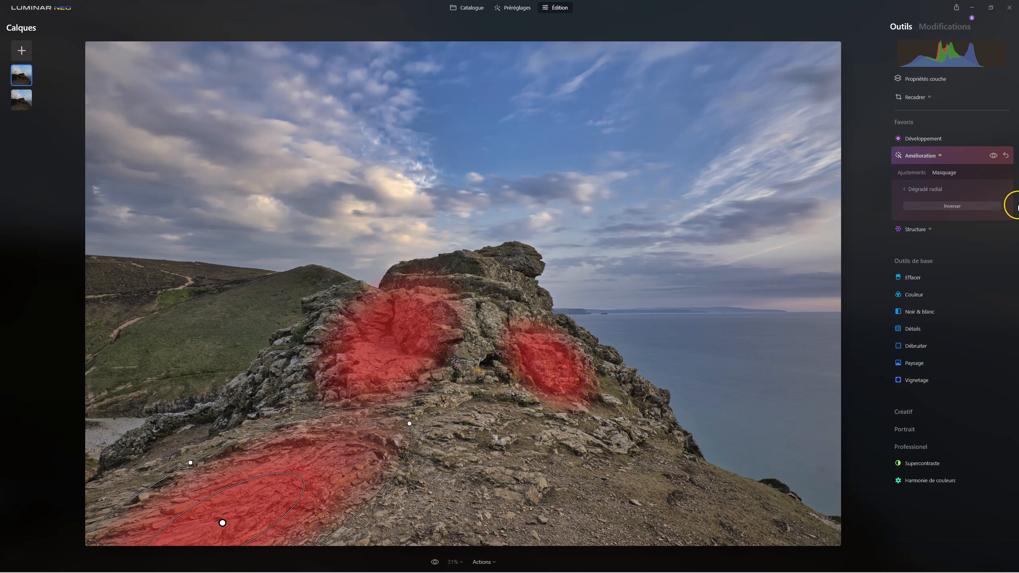
{"action": "left_click", "coordinate": [921, 189]}
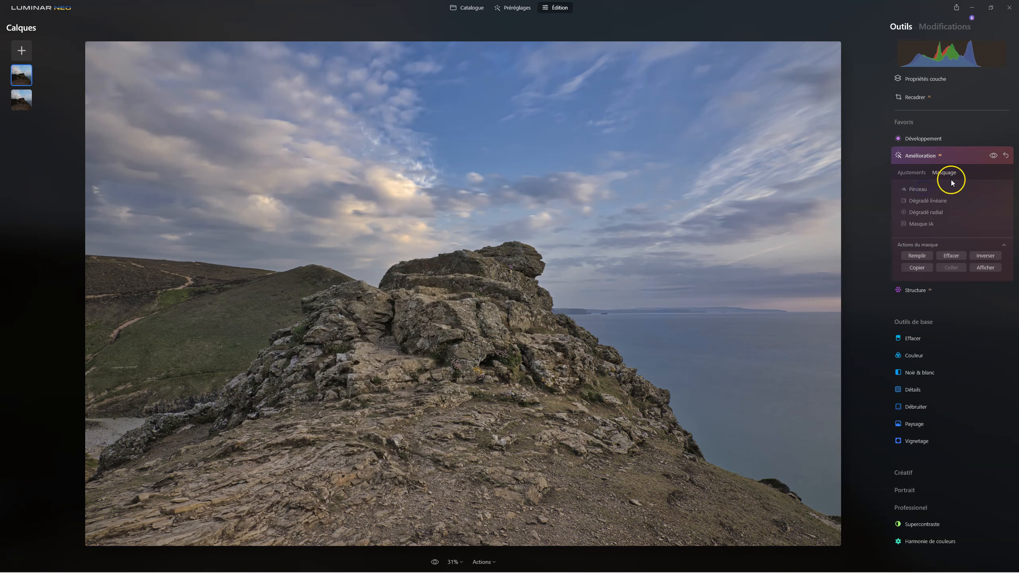
- Compare the image with and without Amélioration and set its Accent to 66
{"action": "left_click", "coordinate": [993, 156]}
{"action": "left_click", "coordinate": [918, 173]}
{"action": "left_click_drag", "start_coordinate": [966, 198], "coordinate": [927, 199]}
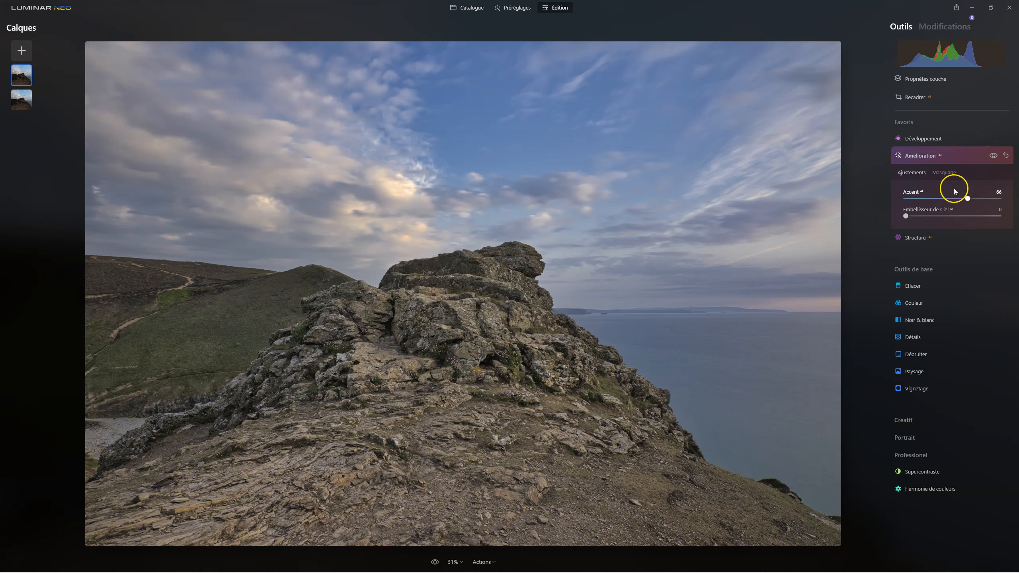
{"action": "left_click", "coordinate": [925, 160]}
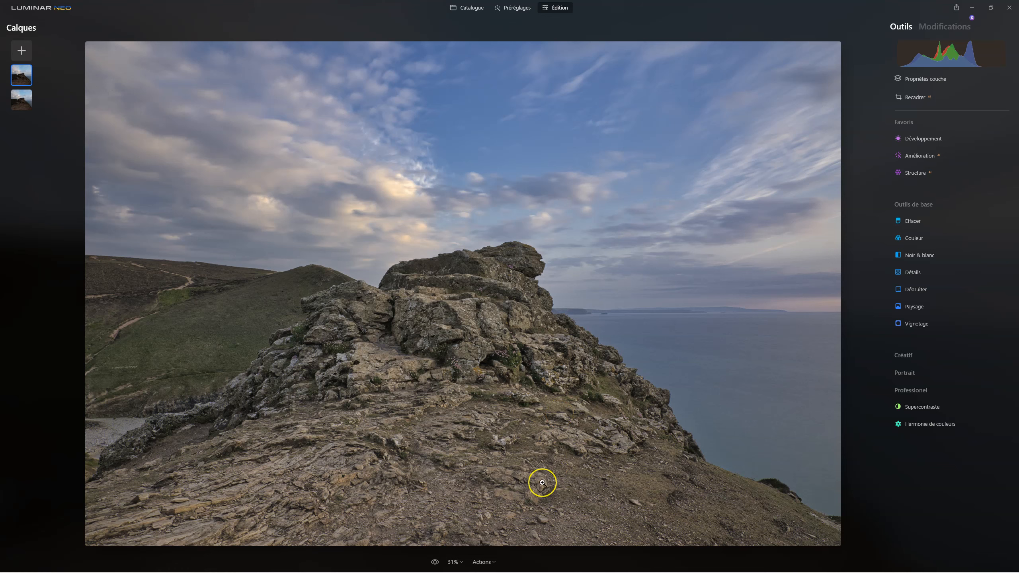
- Compare the whole image before and after the edits made so far
{"action": "left_click", "coordinate": [436, 562]}
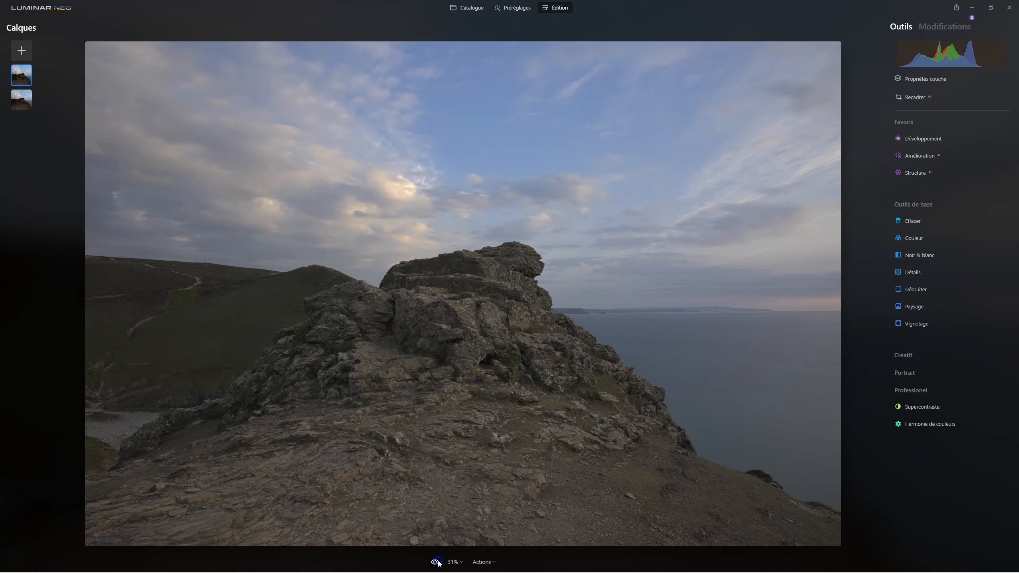
{"action": "left_click", "coordinate": [436, 562]}
{"action": "left_click", "coordinate": [435, 562]}
{"action": "left_click", "coordinate": [436, 562]}
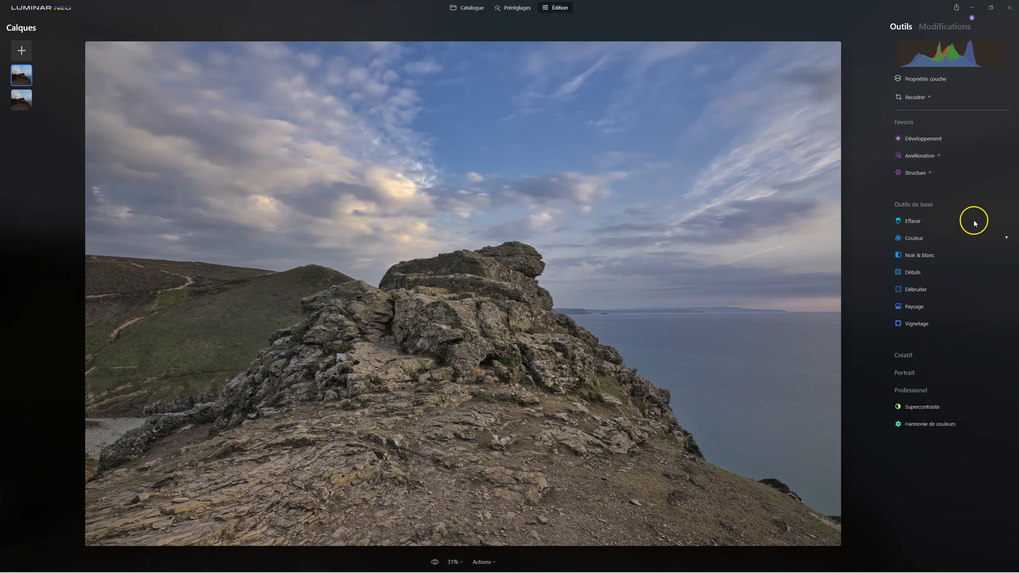
- Reduce the top layer's opacity to 44 in the layer properties
{"action": "left_click", "coordinate": [921, 78]}
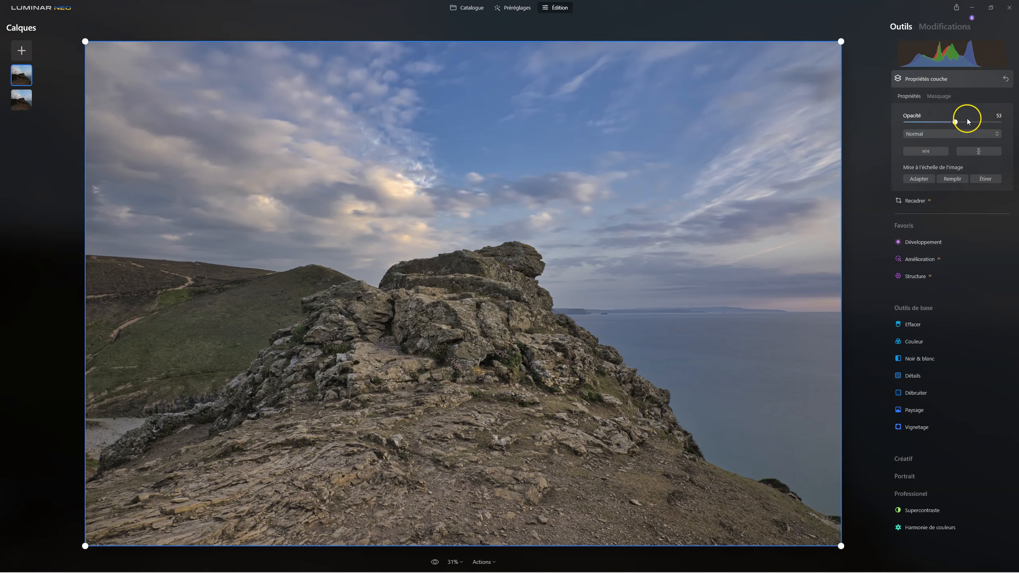
{"action": "mouse_move", "coordinate": [956, 122]}
{"action": "left_mouse_down"}
{"action": "mouse_move", "coordinate": [922, 122]}
{"action": "mouse_move", "coordinate": [978, 123]}
{"action": "mouse_move", "coordinate": [917, 116]}
{"action": "mouse_move", "coordinate": [961, 117]}
{"action": "mouse_move", "coordinate": [947, 118]}
{"action": "left_mouse_up"}
{"action": "left_click", "coordinate": [948, 123]}
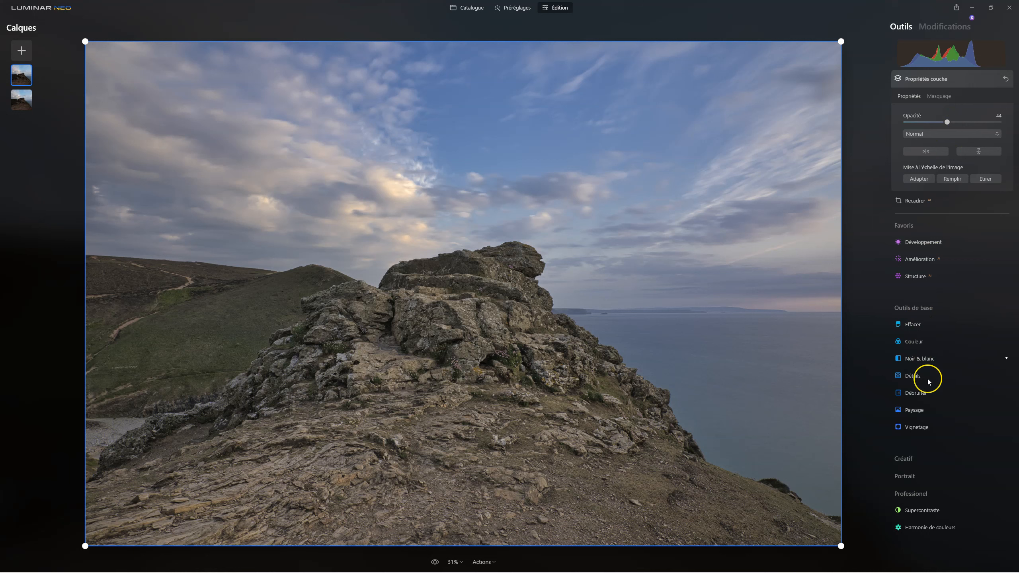
- Apply the creative Mystique effect to the top layer with Quantité 47, Ombres 54 and Lissage -50
{"action": "left_click", "coordinate": [916, 307]}
{"action": "left_click", "coordinate": [908, 326]}
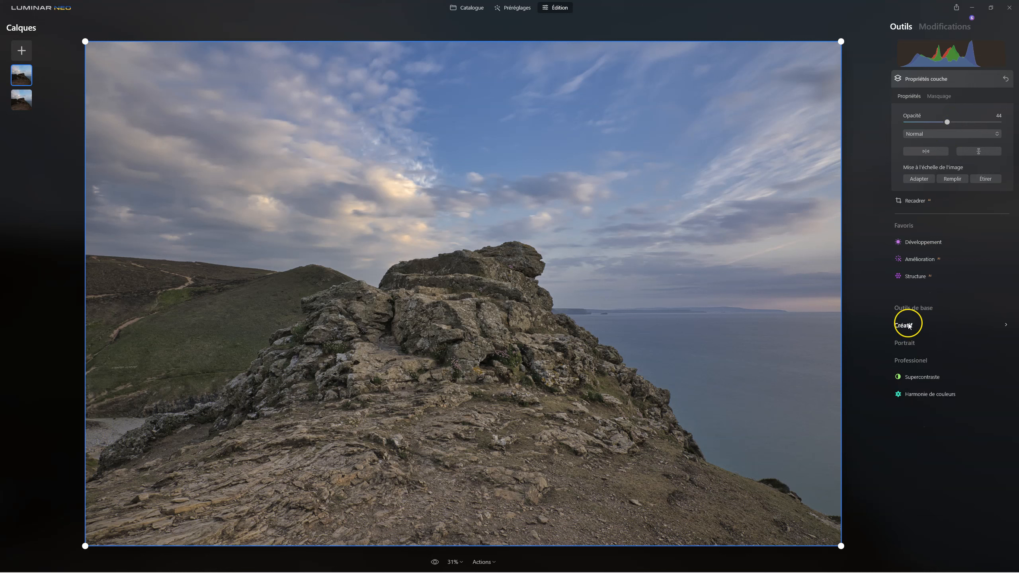
{"action": "left_click", "coordinate": [932, 79]}
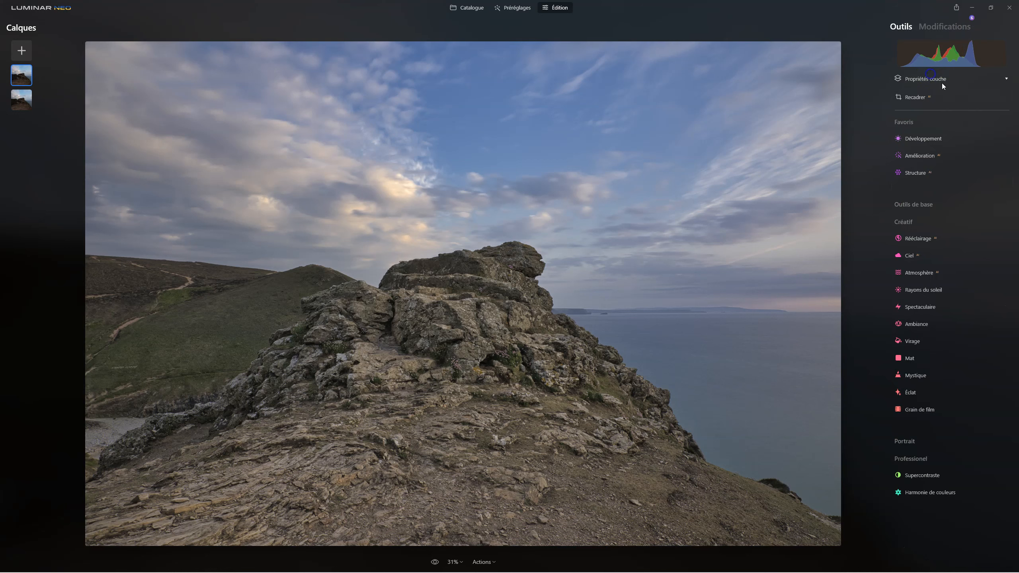
{"action": "left_click", "coordinate": [912, 376]}
{"action": "left_click_drag", "start_coordinate": [892, 417], "coordinate": [949, 417]}
{"action": "left_click", "coordinate": [908, 472]}
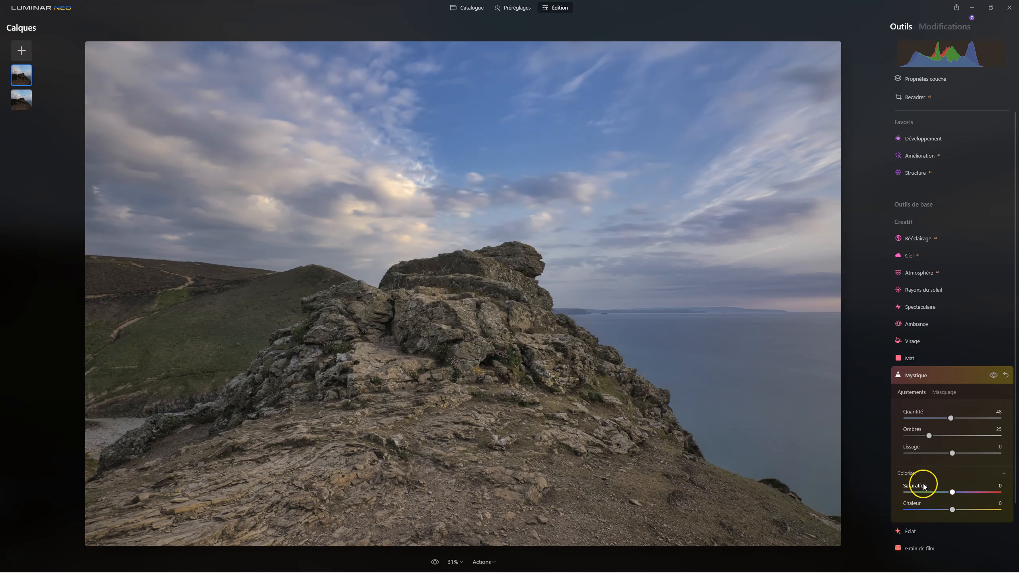
{"action": "left_click_drag", "start_coordinate": [931, 435], "coordinate": [903, 448]}
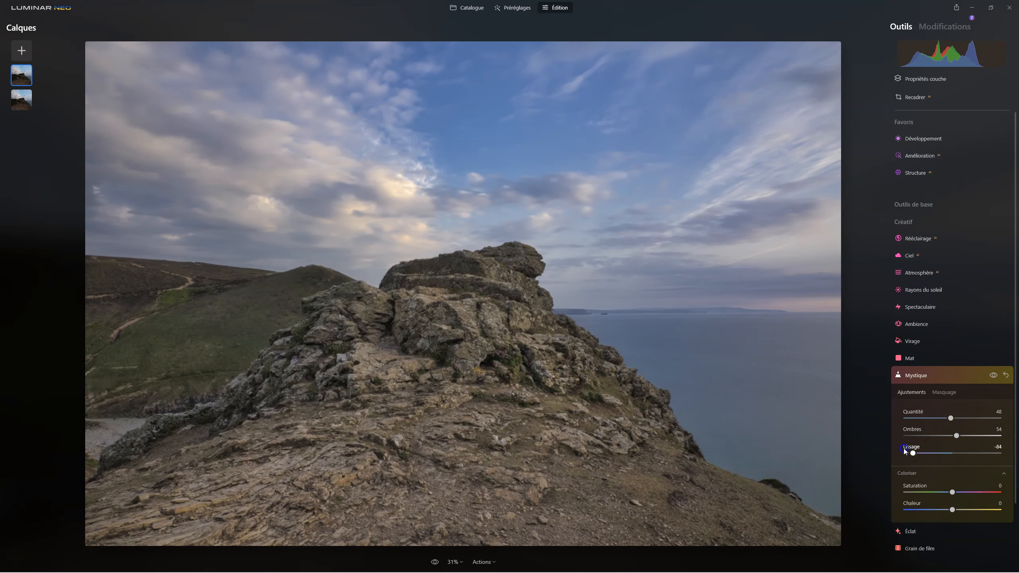
{"action": "left_click_drag", "start_coordinate": [965, 443], "coordinate": [931, 453]}
{"action": "left_click_drag", "start_coordinate": [950, 418], "coordinate": [922, 420]}
- Compare the image with and without the Mystique effect
{"action": "left_click", "coordinate": [992, 376]}
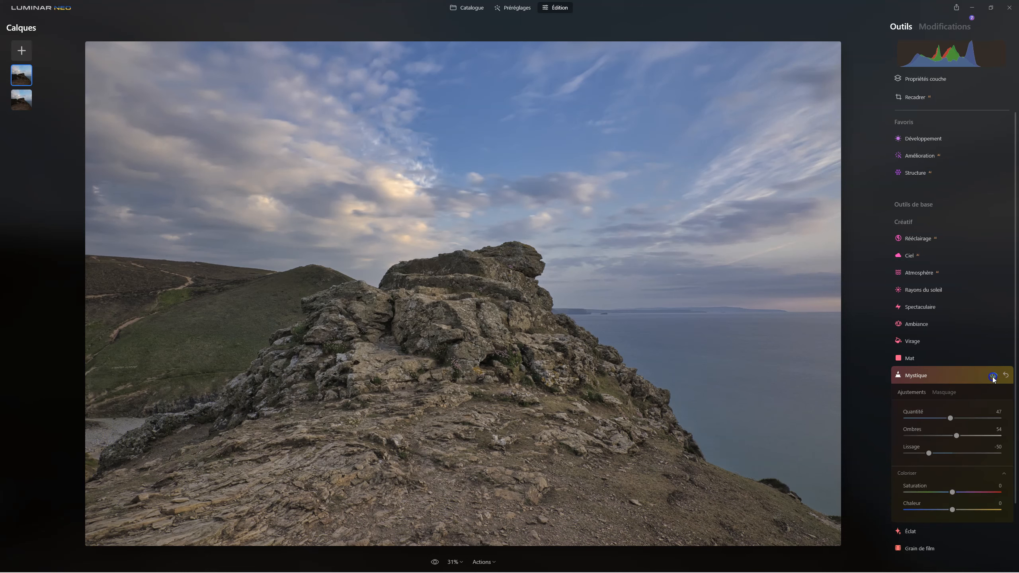
{"action": "left_click", "coordinate": [992, 376]}
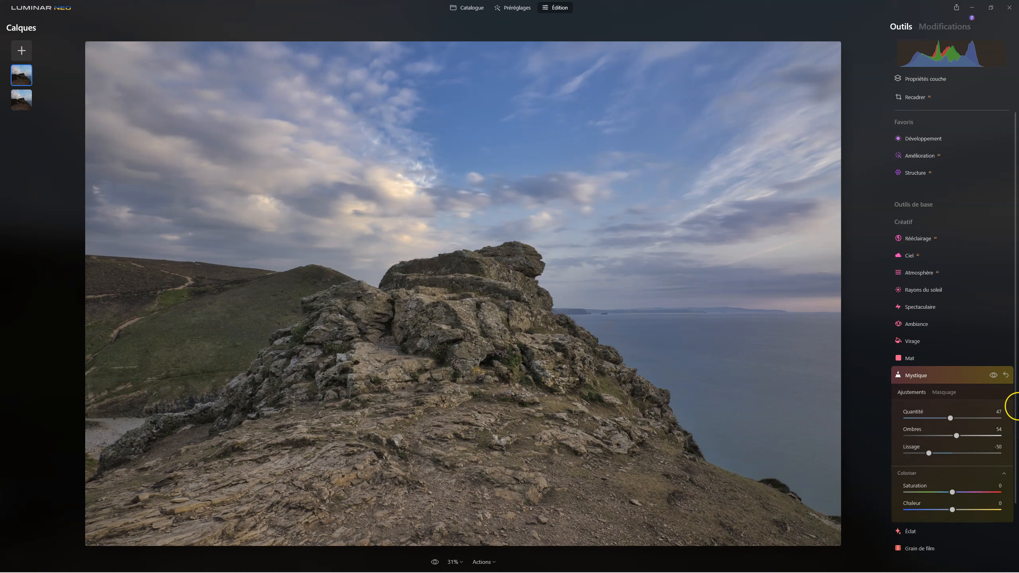
{"action": "left_click", "coordinate": [989, 379]}
{"action": "left_click", "coordinate": [992, 377]}
{"action": "left_click", "coordinate": [992, 378]}
{"action": "left_click", "coordinate": [991, 377]}
- Mask the Mystique effect with the AI mask for Ciel and compare the masked result with the effect off
{"action": "left_click", "coordinate": [943, 392]}
{"action": "left_click", "coordinate": [913, 444]}
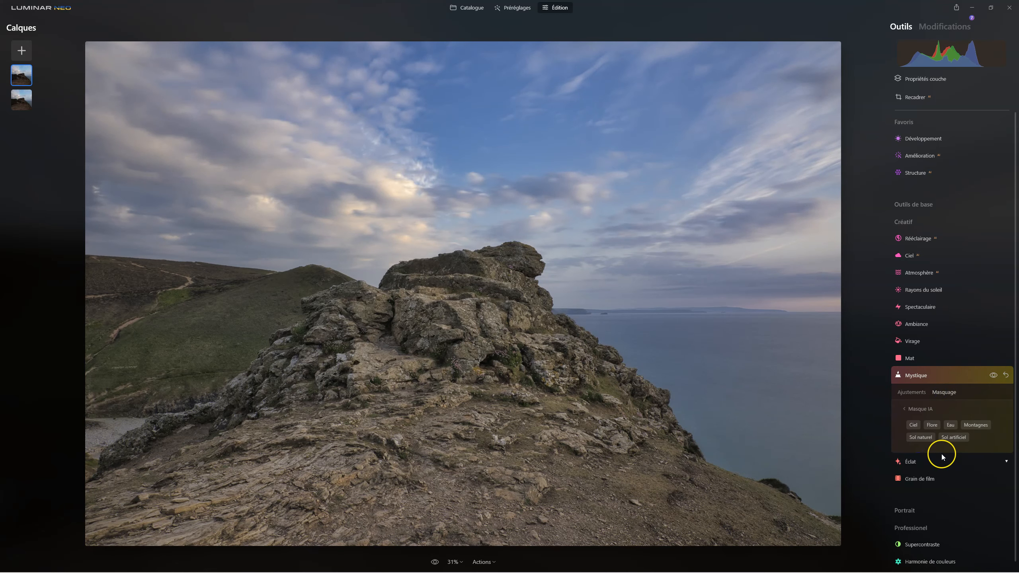
{"action": "left_click", "coordinate": [915, 425]}
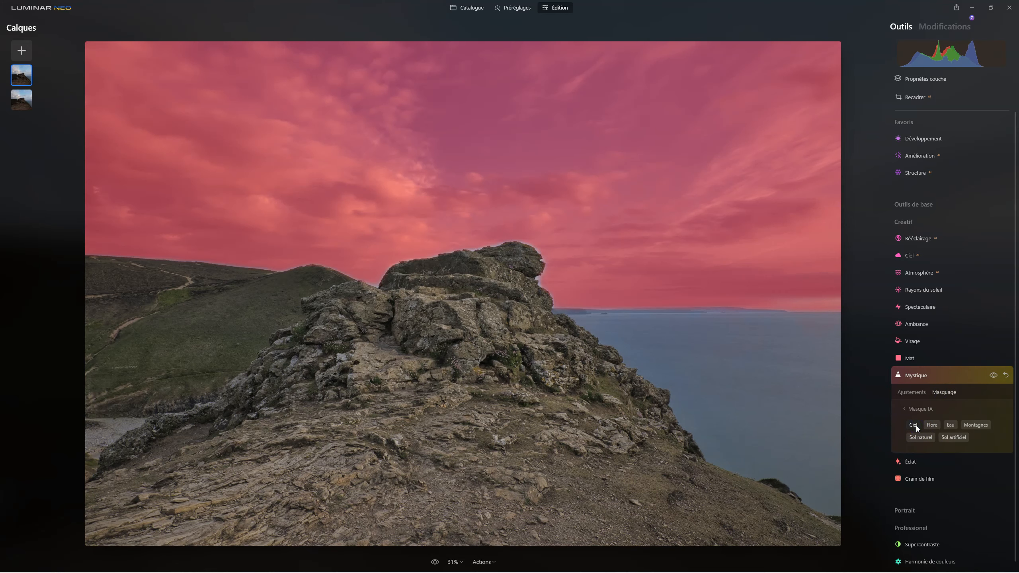
{"action": "left_click", "coordinate": [912, 392]}
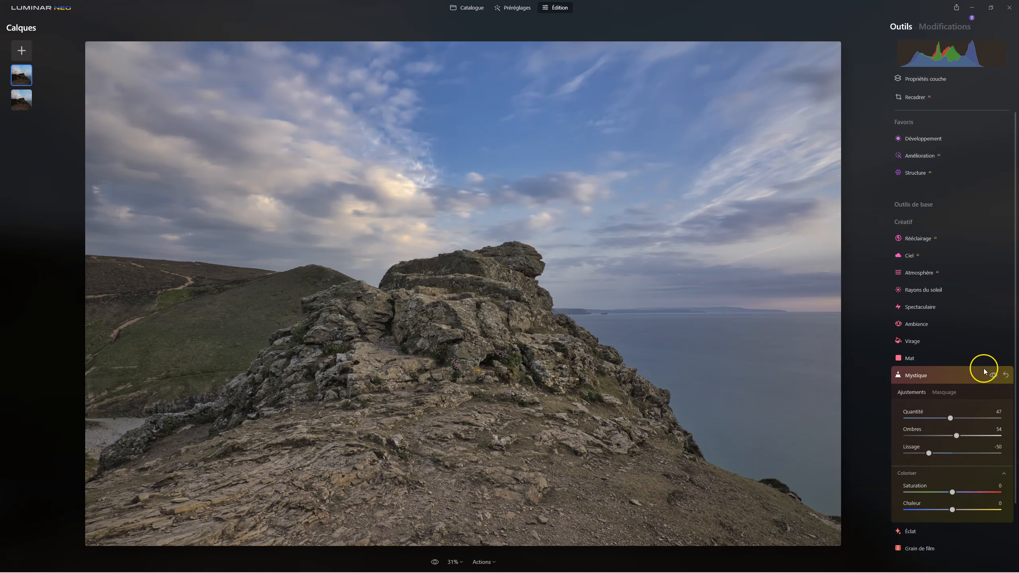
{"action": "left_click", "coordinate": [993, 375]}
{"action": "left_click", "coordinate": [992, 375]}
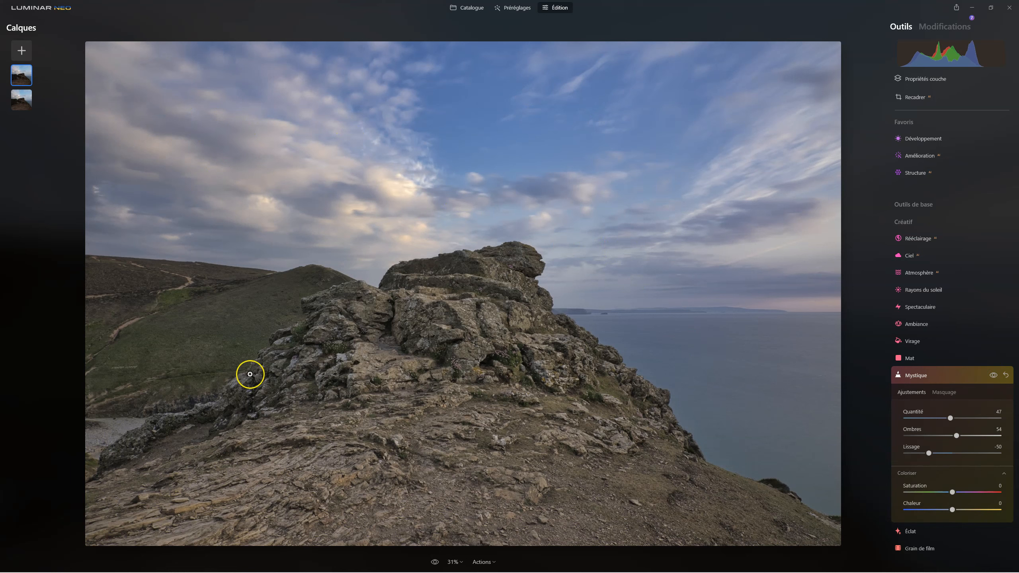
{"action": "left_click", "coordinate": [913, 376]}
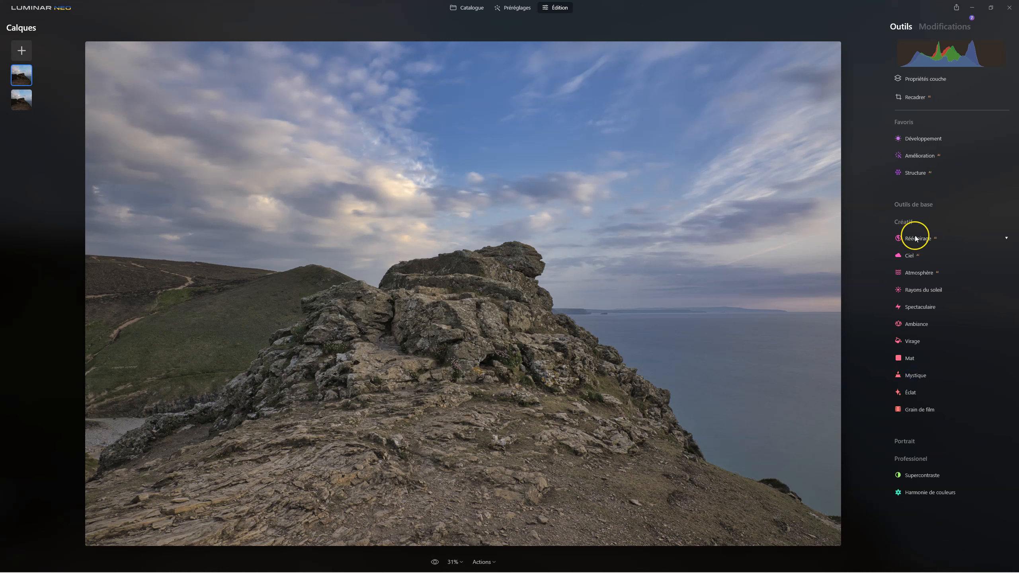
- Set the Vert hue (Tonalité) to 52 in the Couleur tool's HSL adjustments to shift the hillside greens
{"action": "left_click", "coordinate": [905, 220]}
{"action": "left_click", "coordinate": [908, 204]}
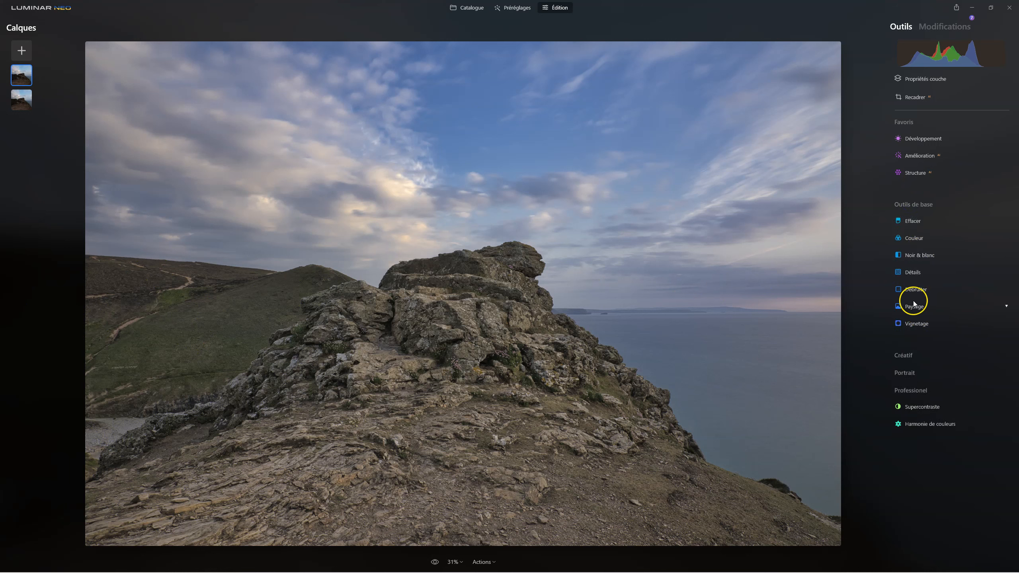
{"action": "left_click", "coordinate": [915, 242]}
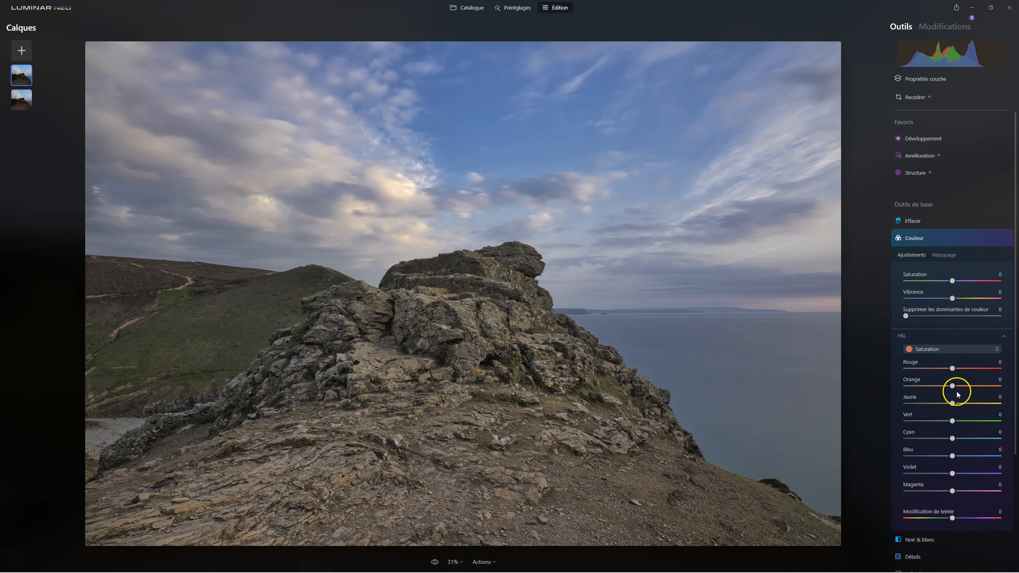
{"action": "left_click", "coordinate": [933, 348]}
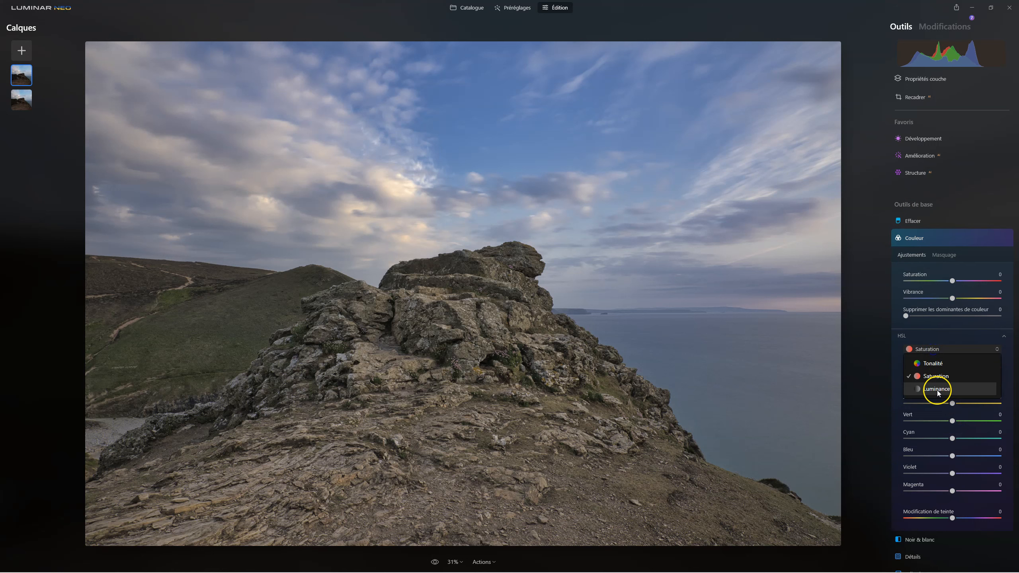
{"action": "left_click", "coordinate": [932, 363]}
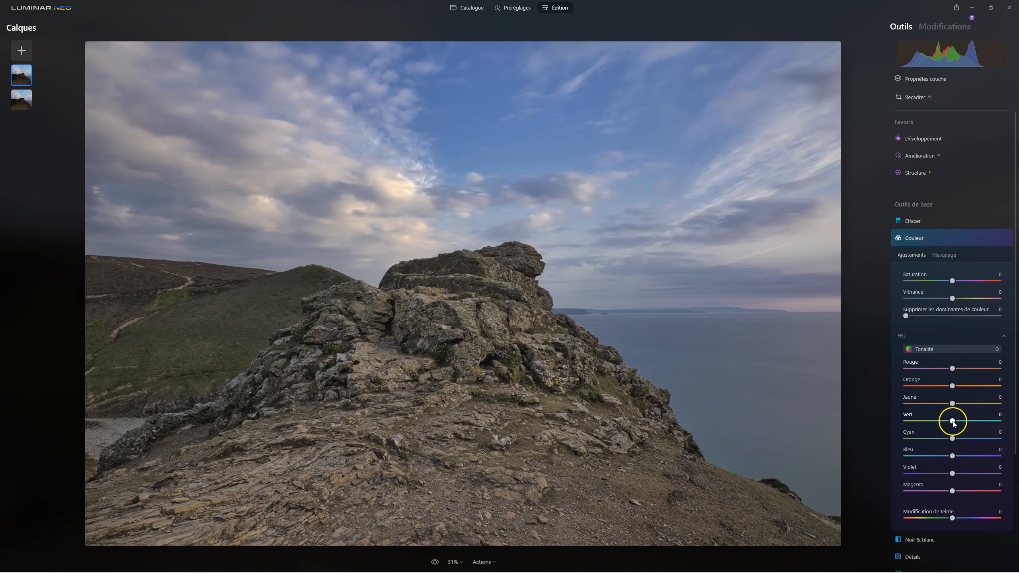
{"action": "left_click_drag", "start_coordinate": [930, 421], "coordinate": [960, 419]}
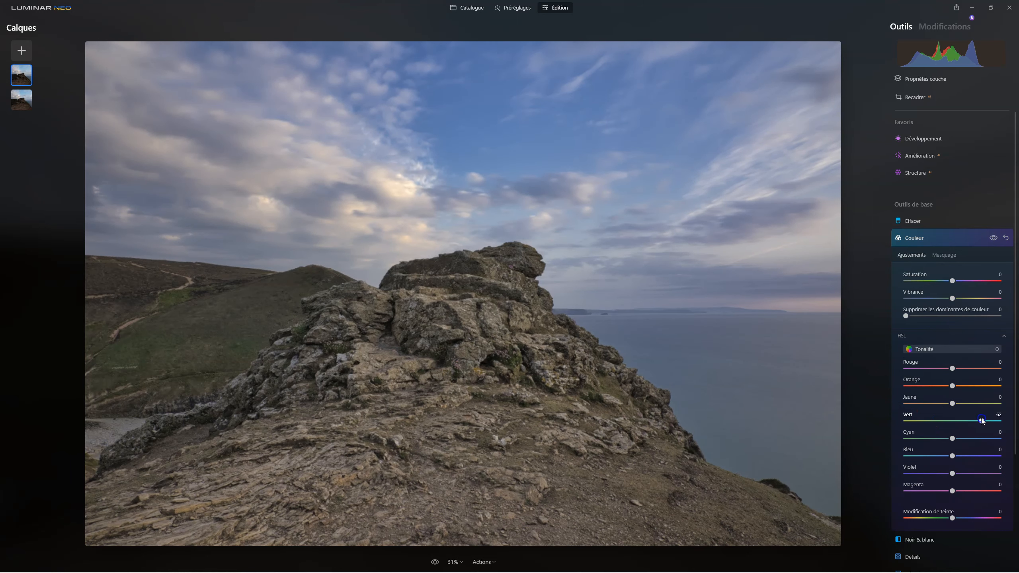
{"action": "left_click_drag", "start_coordinate": [979, 421], "coordinate": [957, 423]}
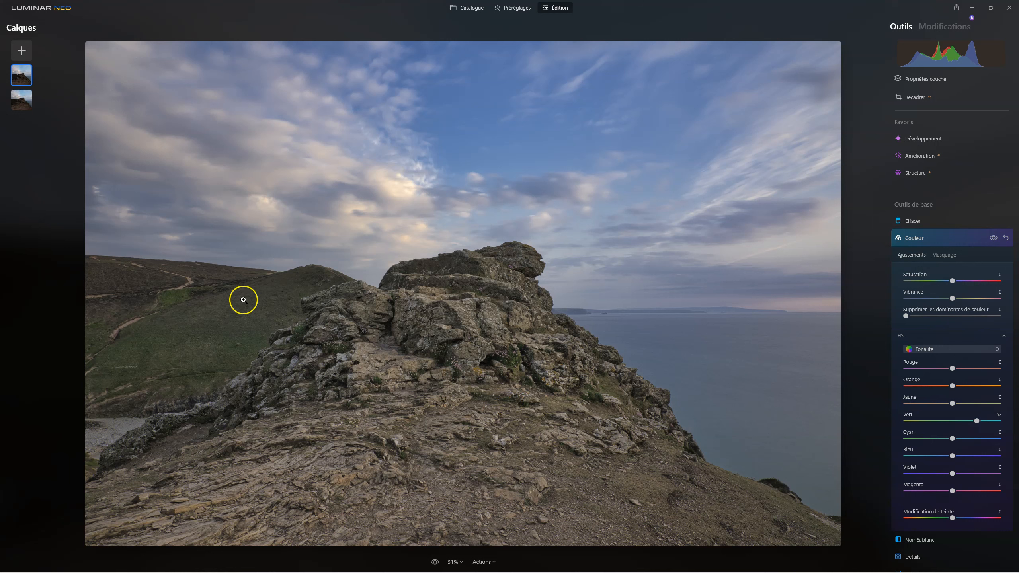
- Compare the hillside with and without the Couleur adjustment
{"action": "left_click", "coordinate": [990, 238]}
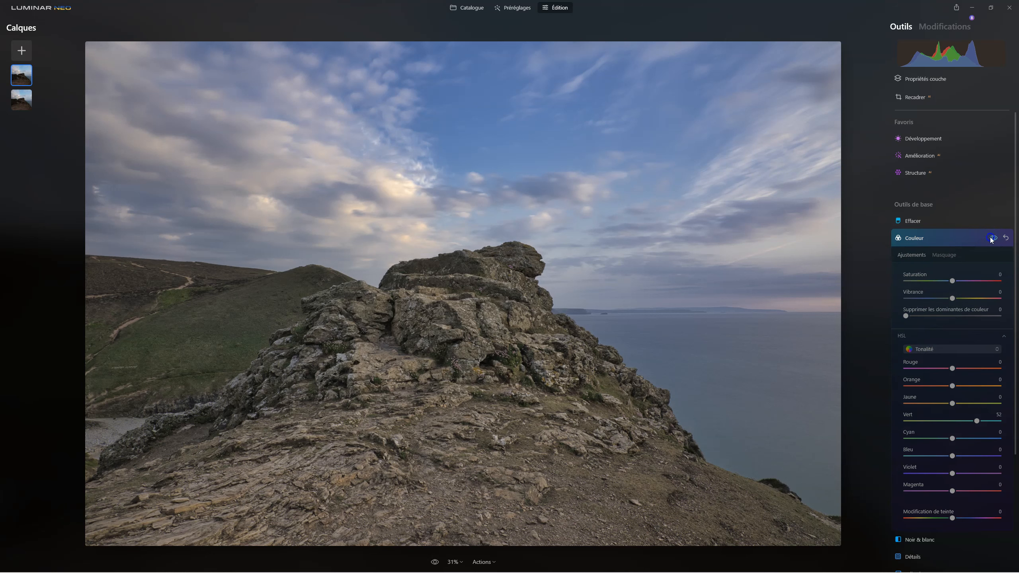
{"action": "left_click", "coordinate": [991, 238]}
{"action": "left_click", "coordinate": [991, 238]}
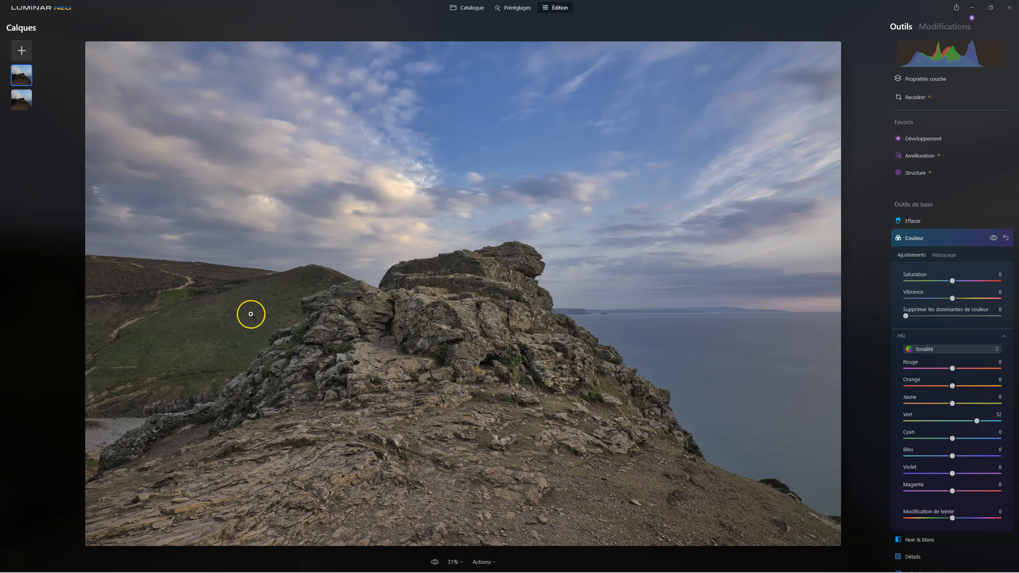
- Set the Vert saturation to 31 in the HSL adjustments of the Couleur tool
{"action": "left_click", "coordinate": [946, 348]}
{"action": "left_click", "coordinate": [935, 376]}
{"action": "left_click_drag", "start_coordinate": [969, 421], "coordinate": [954, 421]}
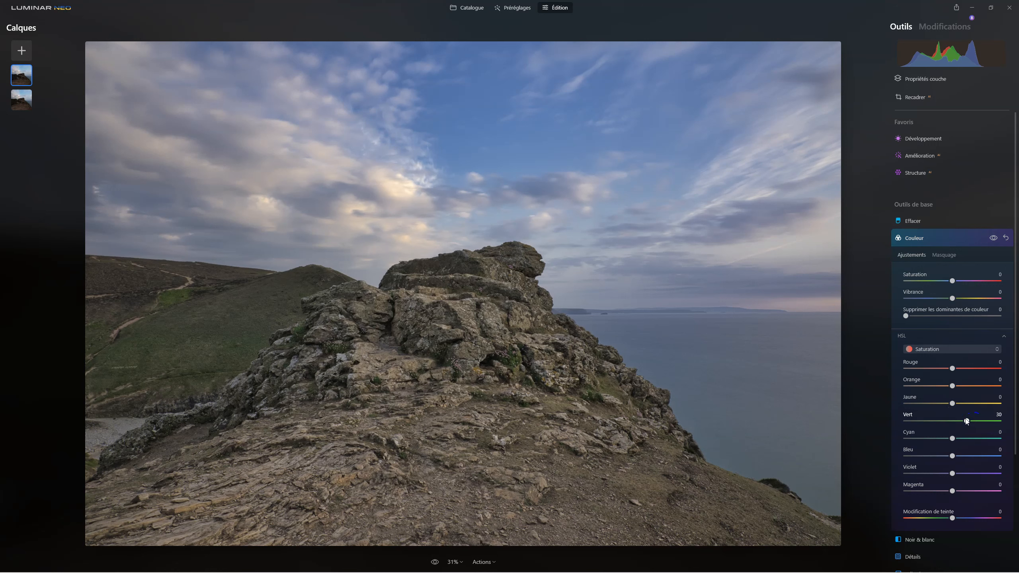
{"action": "left_click", "coordinate": [966, 420]}
{"action": "left_click_drag", "start_coordinate": [966, 421], "coordinate": [967, 421]}
- Lower the overall Saturation in the Couleur tool to -18
{"action": "left_click_drag", "start_coordinate": [952, 281], "coordinate": [944, 281]}
{"action": "left_click", "coordinate": [944, 281]}
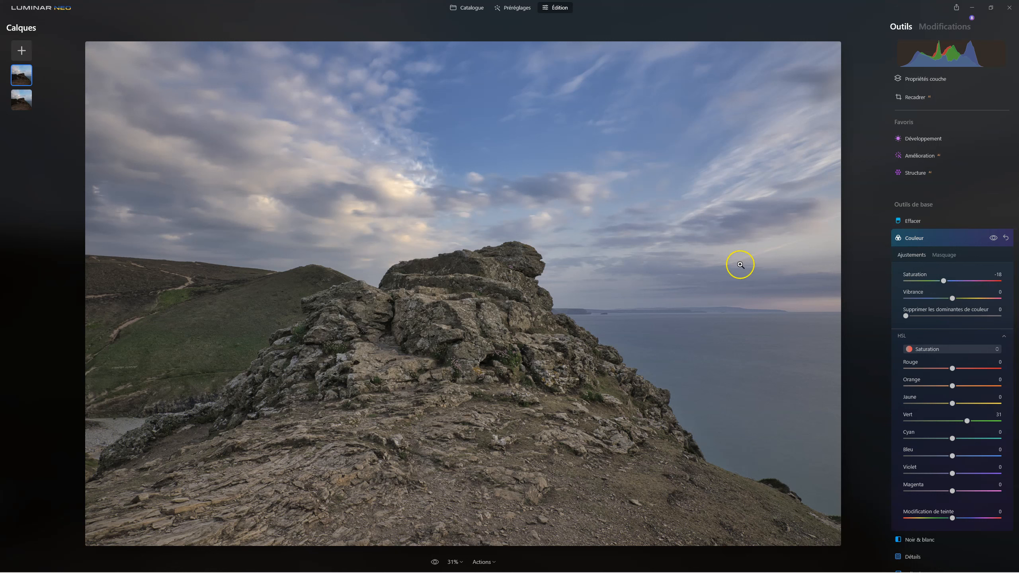
{"action": "left_click", "coordinate": [915, 238]}
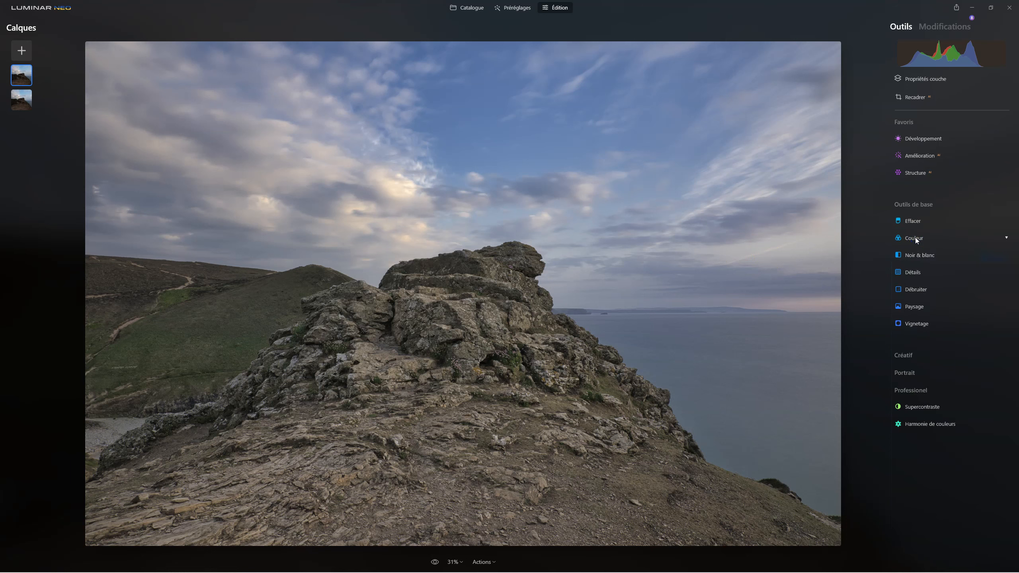
- Try the top layer's opacity at 72 and 100, and bring it back down to roughly half
{"action": "left_click", "coordinate": [926, 79]}
{"action": "left_click_drag", "start_coordinate": [950, 129], "coordinate": [974, 124]}
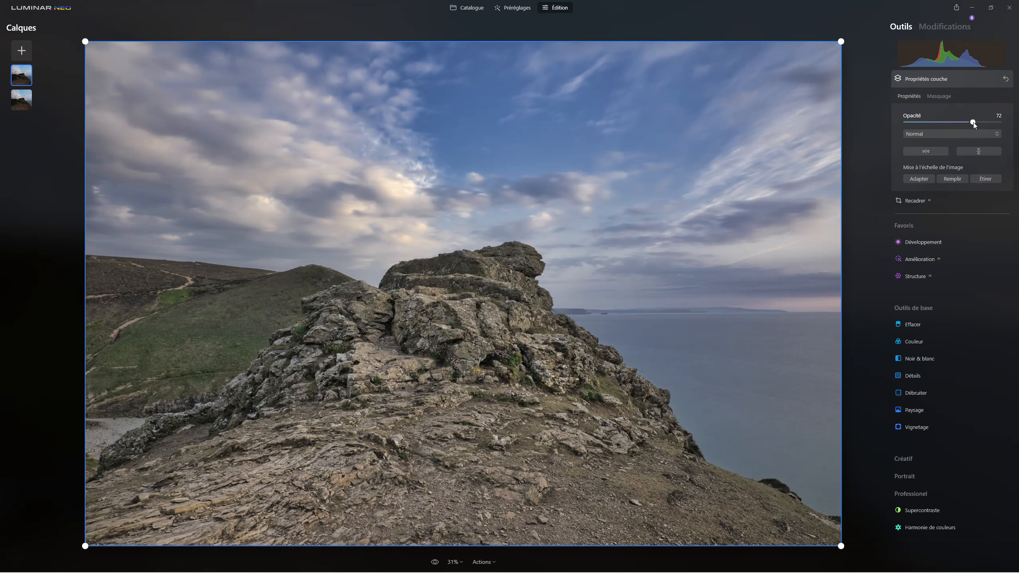
{"action": "left_click_drag", "start_coordinate": [974, 123], "coordinate": [1000, 122]}
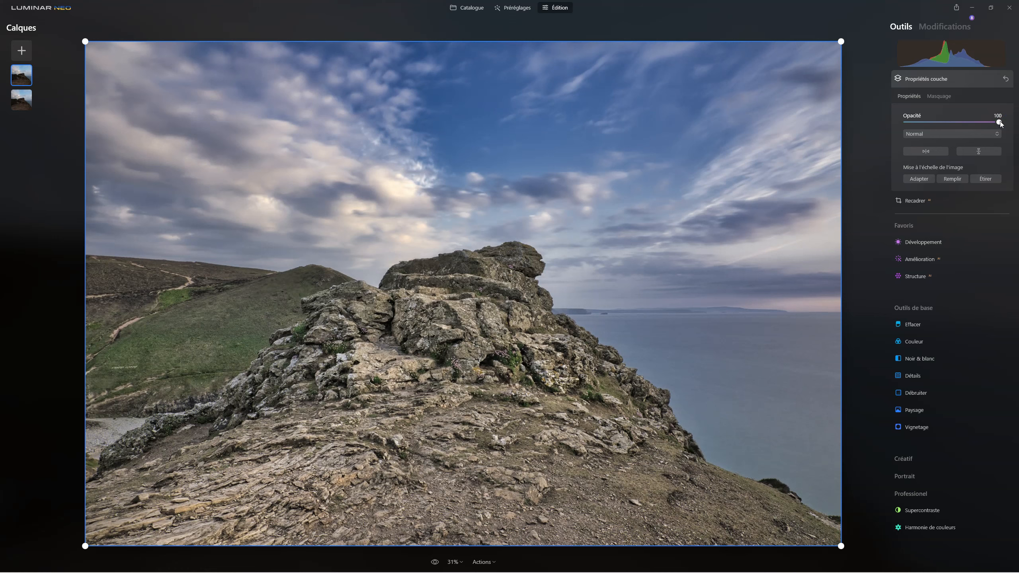
{"action": "left_click_drag", "start_coordinate": [1001, 123], "coordinate": [956, 123]}
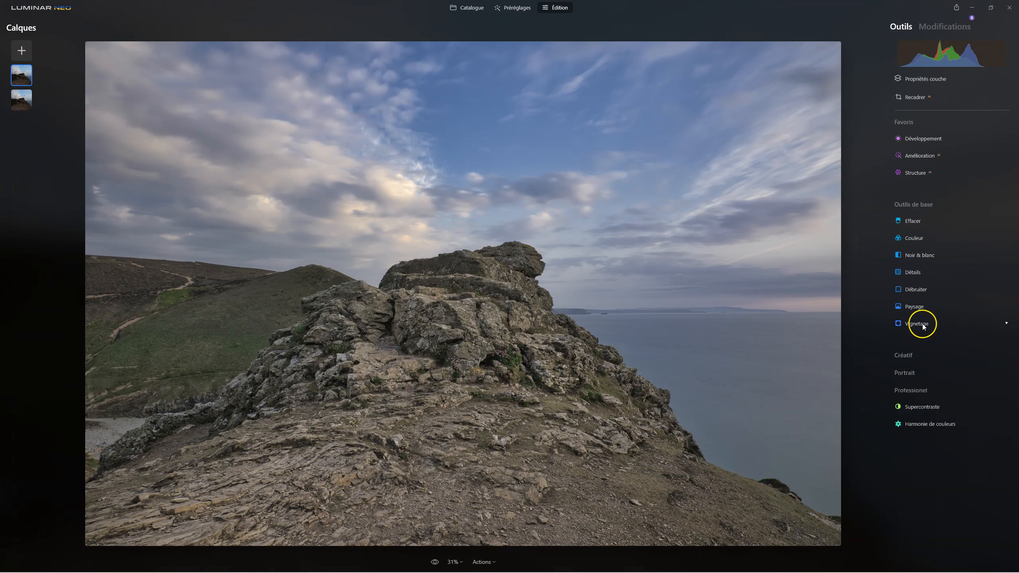
- Add a dark Vignetage with Quantité -31, Taille 0 and Progressivité 100
{"action": "left_click", "coordinate": [918, 324]}
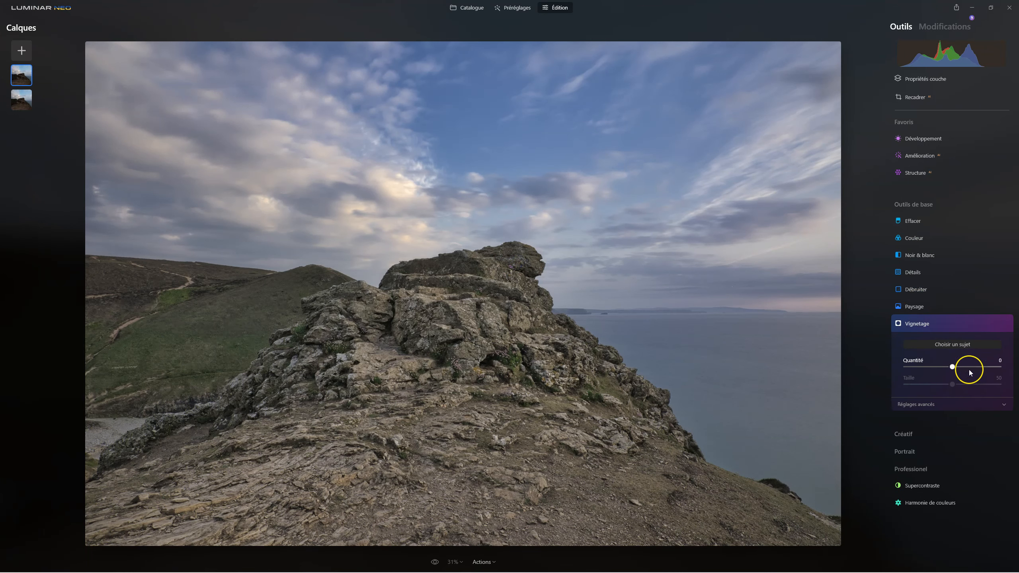
{"action": "left_click_drag", "start_coordinate": [953, 366], "coordinate": [801, 368]}
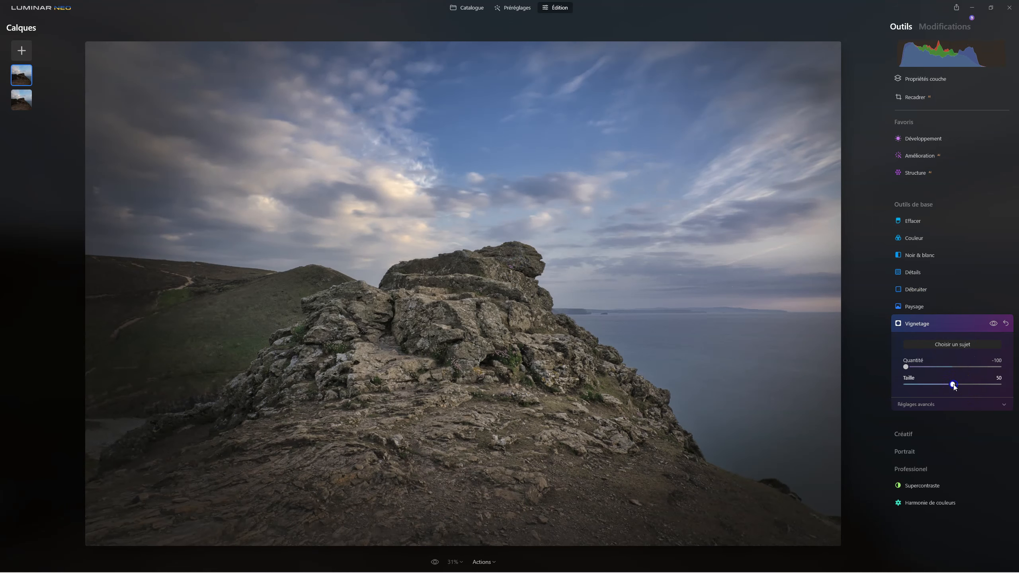
{"action": "left_click_drag", "start_coordinate": [952, 385], "coordinate": [899, 384]}
{"action": "left_click", "coordinate": [929, 403]}
{"action": "left_click_drag", "start_coordinate": [952, 441], "coordinate": [999, 440]}
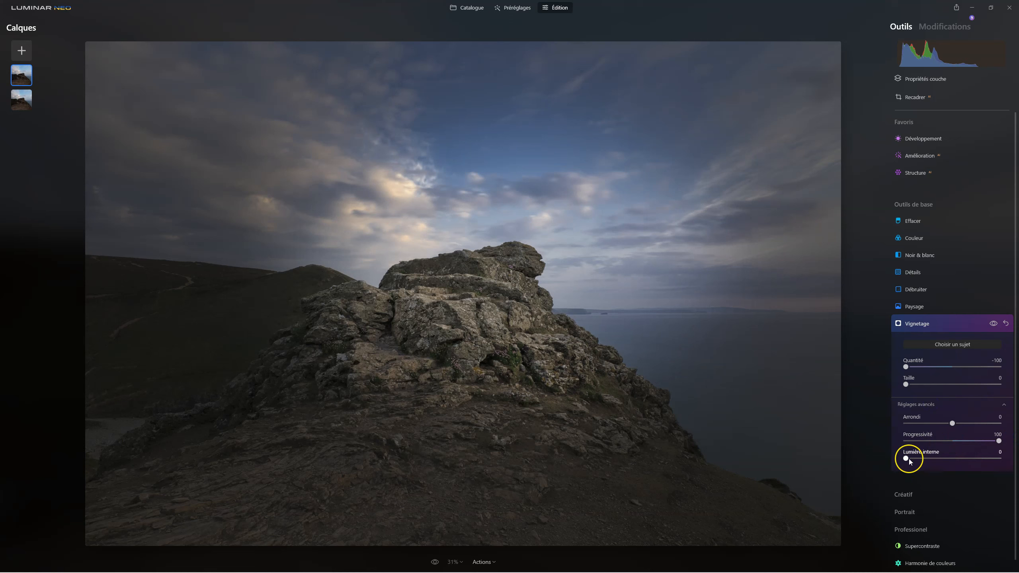
{"action": "left_click_drag", "start_coordinate": [907, 368], "coordinate": [930, 369]}
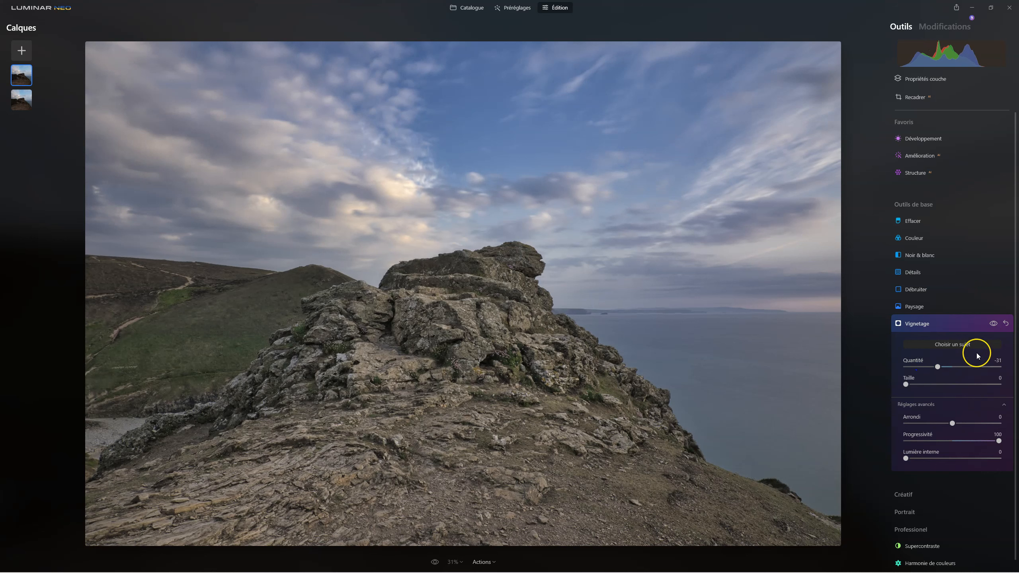
- Strengthen the Vignetage to Quantité -48 and compare the photo with and without the effect
{"action": "left_click", "coordinate": [993, 324]}
{"action": "left_click_drag", "start_coordinate": [937, 367], "coordinate": [929, 367]}
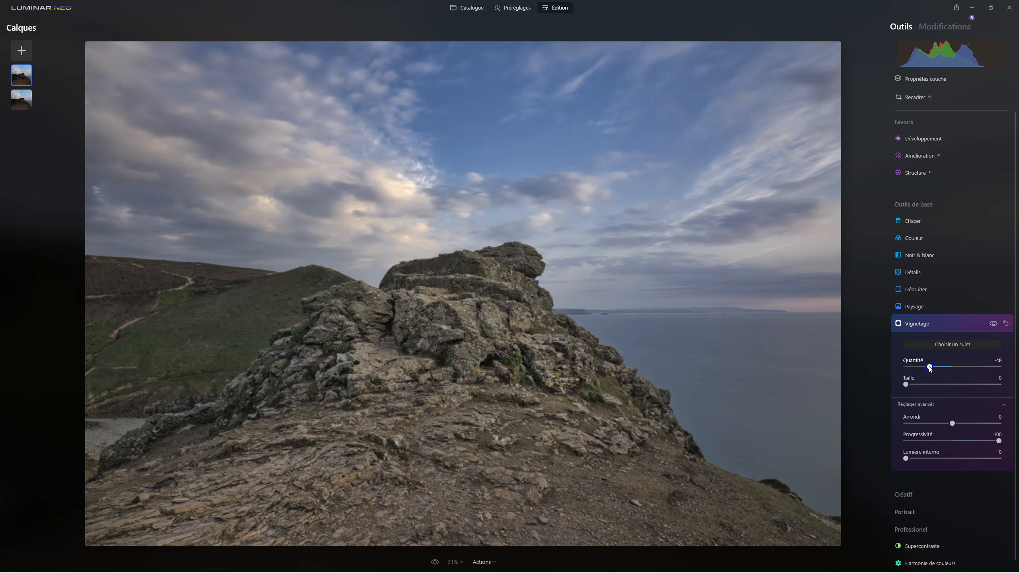
{"action": "left_click", "coordinate": [992, 323]}
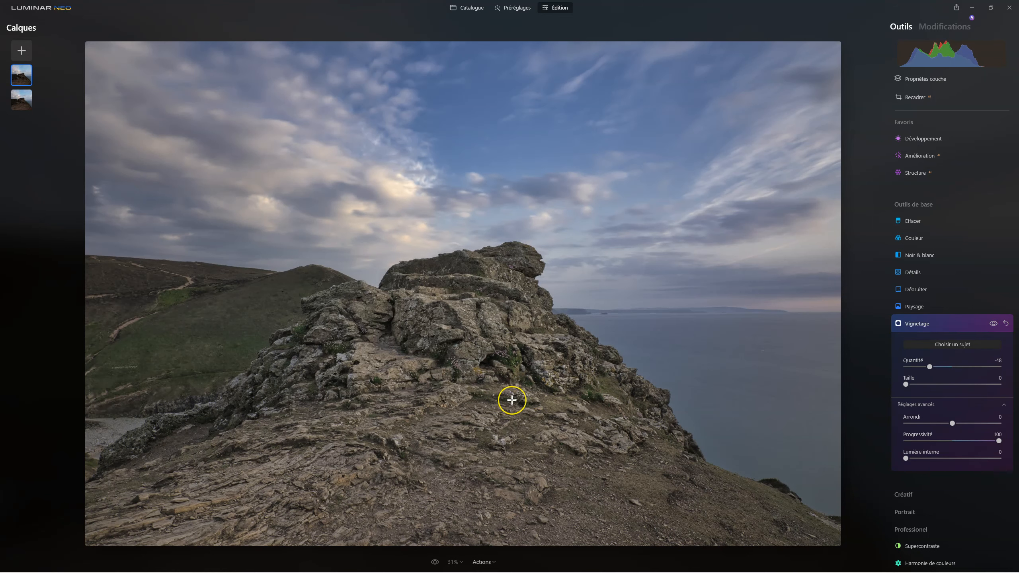
{"action": "left_click", "coordinate": [923, 324]}
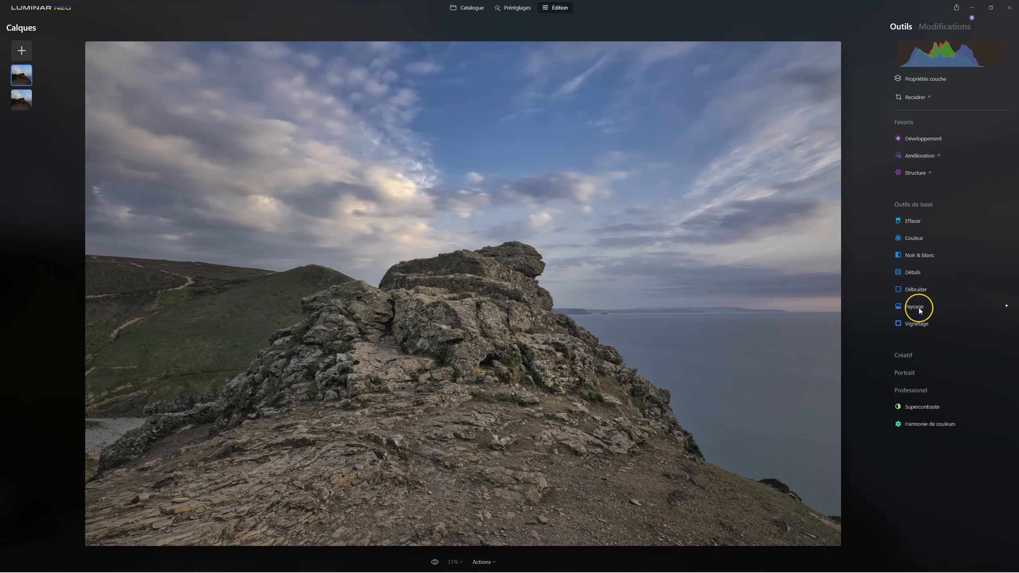
- Warm the top layer with the Paysage tool by setting Heure dorée to 50
{"action": "left_click", "coordinate": [918, 307]}
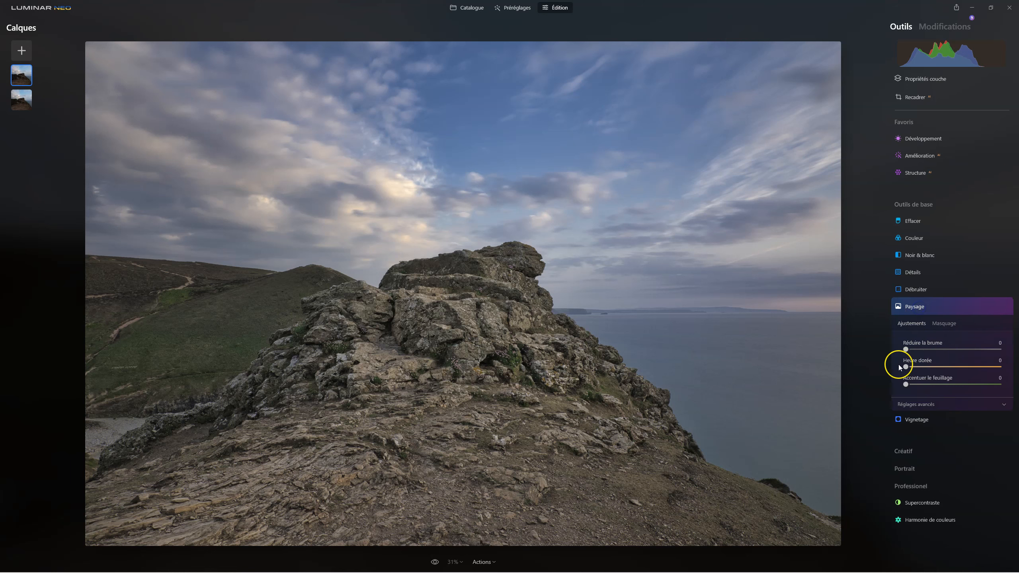
{"action": "left_click_drag", "start_coordinate": [917, 367], "coordinate": [953, 367]}
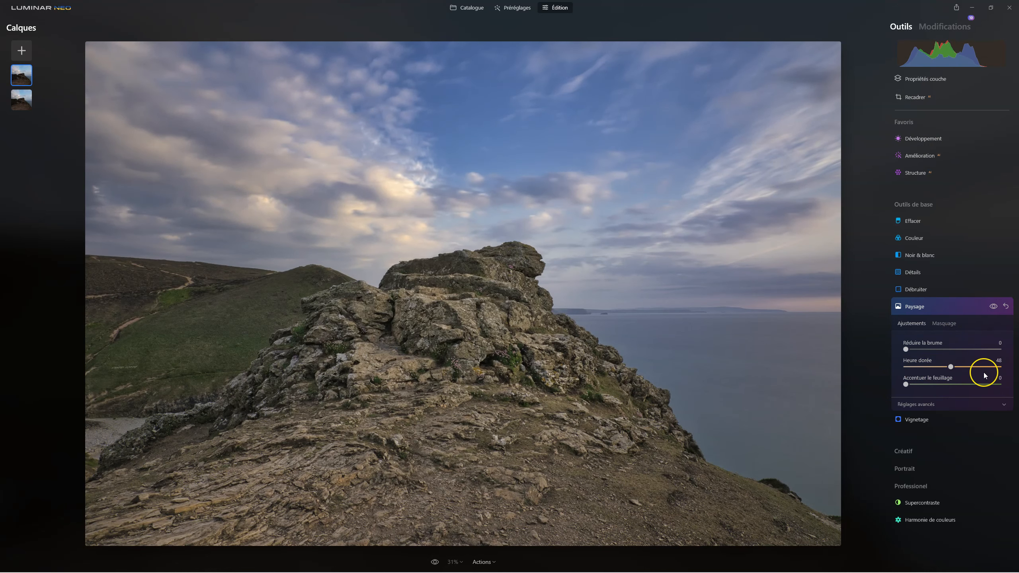
{"action": "left_click_drag", "start_coordinate": [950, 366], "coordinate": [913, 369]}
- Try the top layer's opacity at 100 and 41, and raise it to 56
{"action": "left_click", "coordinate": [931, 81]}
{"action": "left_click_drag", "start_coordinate": [962, 122], "coordinate": [1017, 119]}
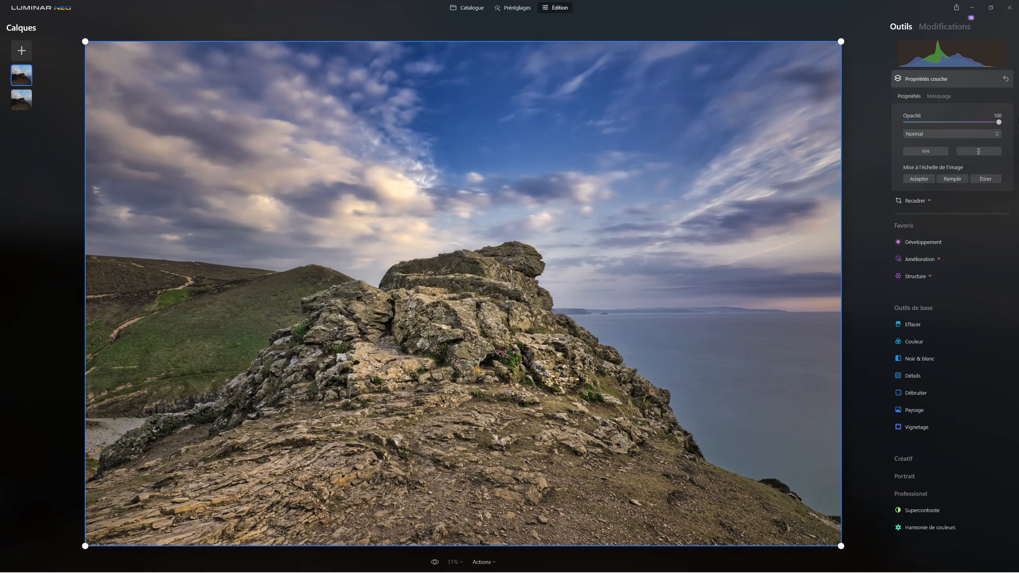
{"action": "left_click_drag", "start_coordinate": [998, 122], "coordinate": [944, 124]}
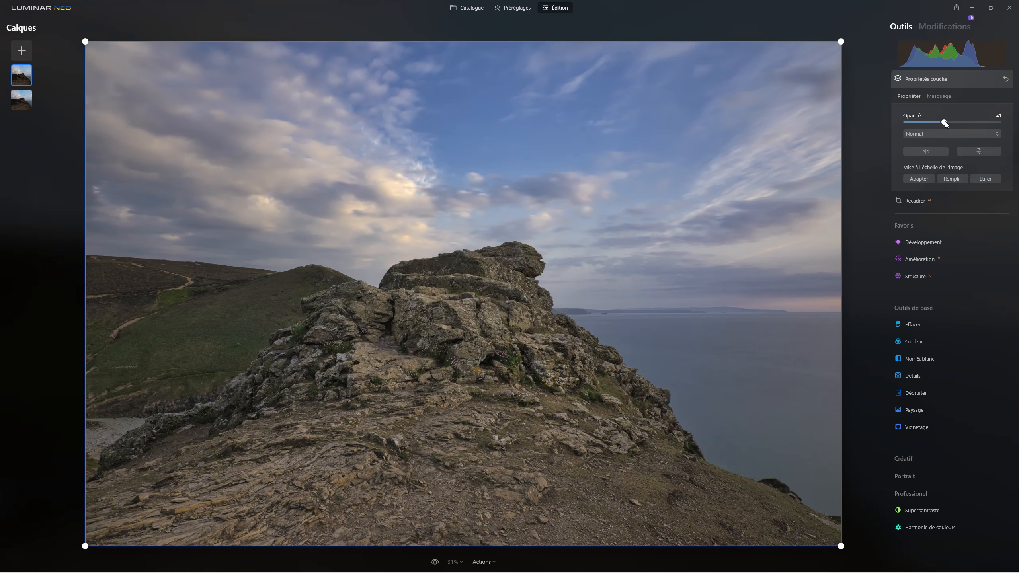
{"action": "left_click_drag", "start_coordinate": [948, 124], "coordinate": [960, 125]}
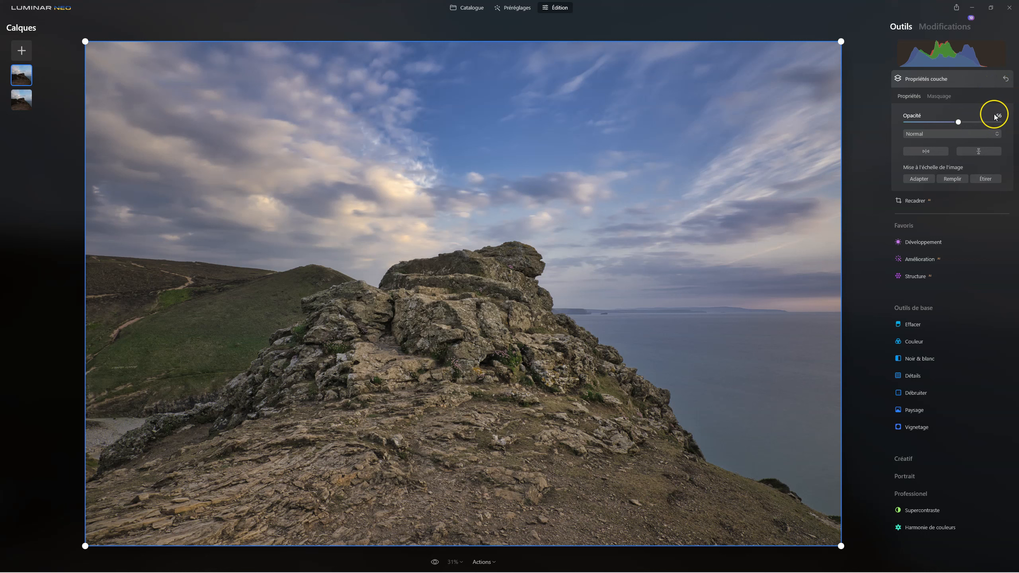
- Review the list of edits applied to the top layer and return to the editing tools
{"action": "mouse_move", "coordinate": [966, 46]}
{"action": "left_click", "coordinate": [946, 27]}
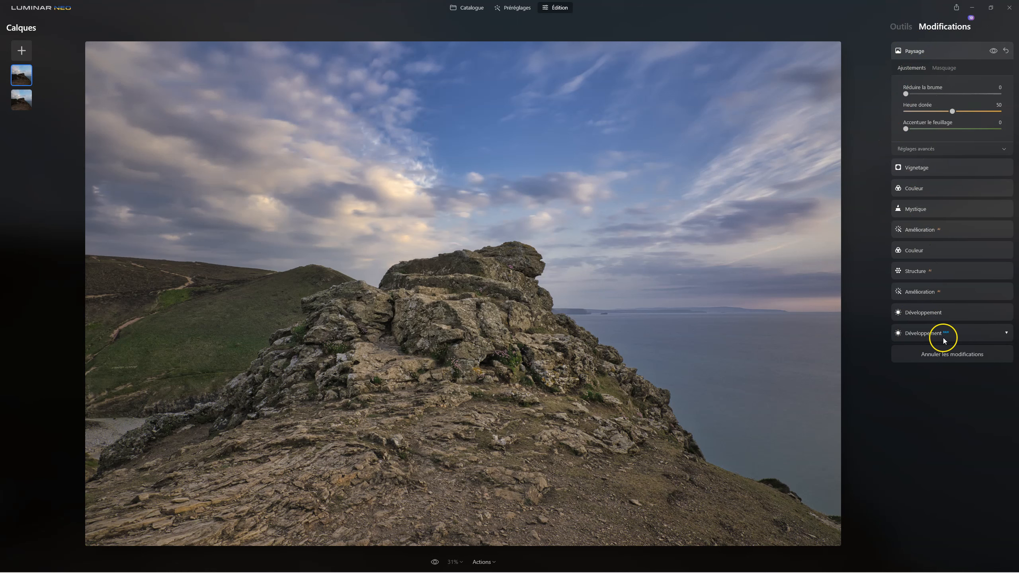
{"action": "left_click", "coordinate": [906, 25]}
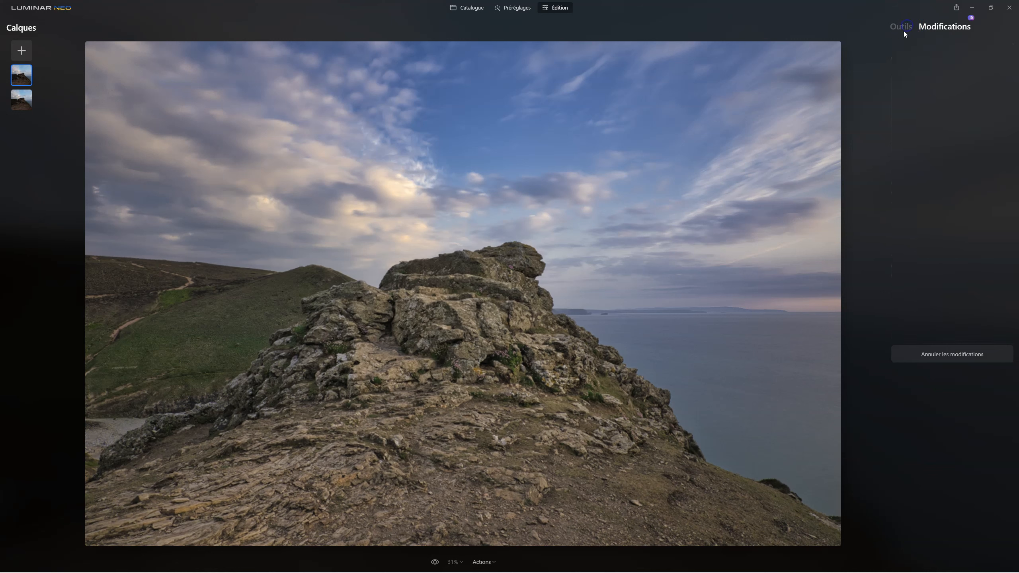
- Fine-tune the blend of the two exposures by lowering the top layer's opacity to 45
{"action": "left_click_drag", "start_coordinate": [905, 122], "coordinate": [961, 123]}
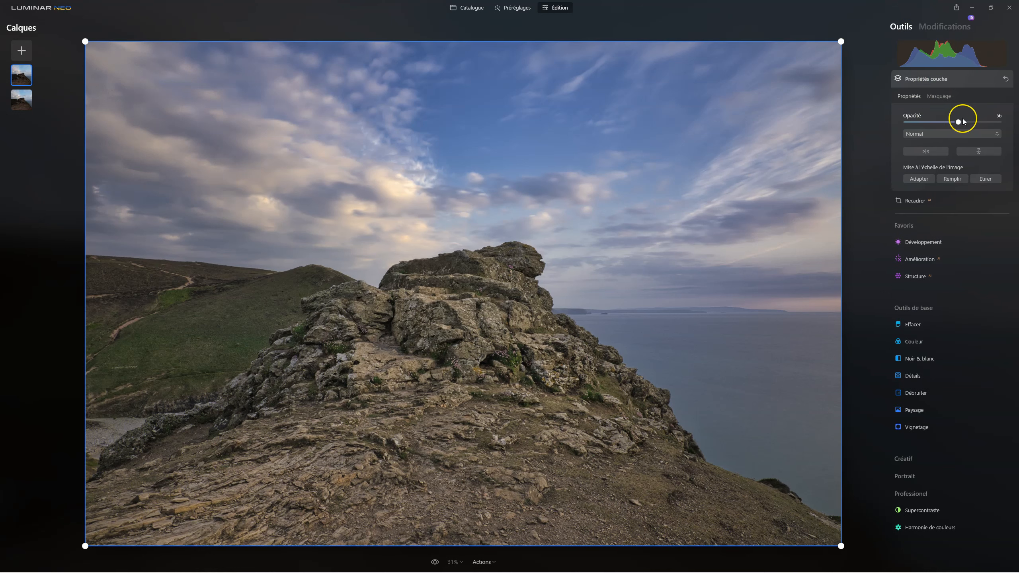
{"action": "mouse_move", "coordinate": [960, 125]}
{"action": "left_mouse_down"}
{"action": "mouse_move", "coordinate": [918, 125]}
{"action": "mouse_move", "coordinate": [963, 124]}
{"action": "left_mouse_up"}
{"action": "left_click_drag", "start_coordinate": [979, 123], "coordinate": [948, 122]}
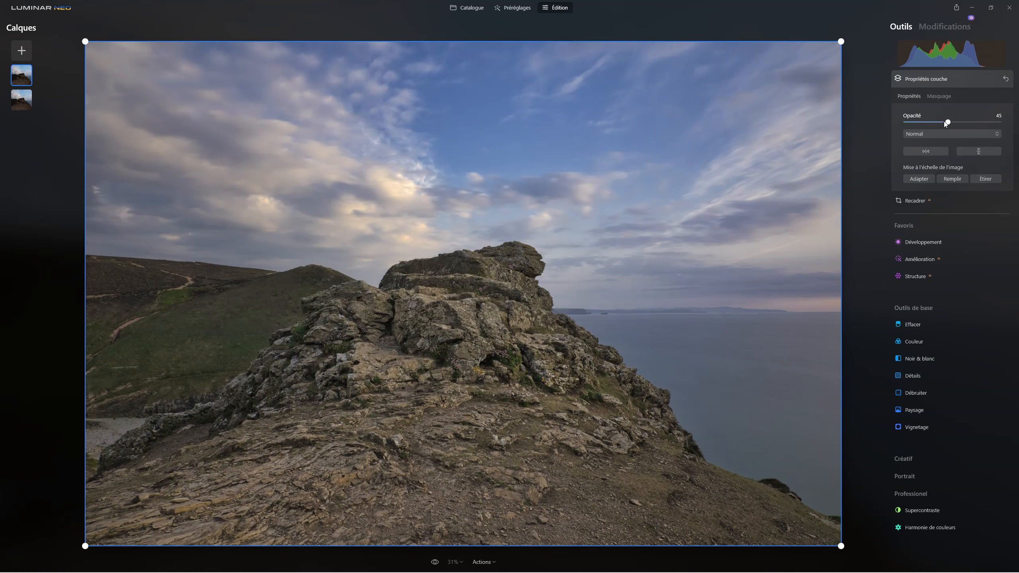